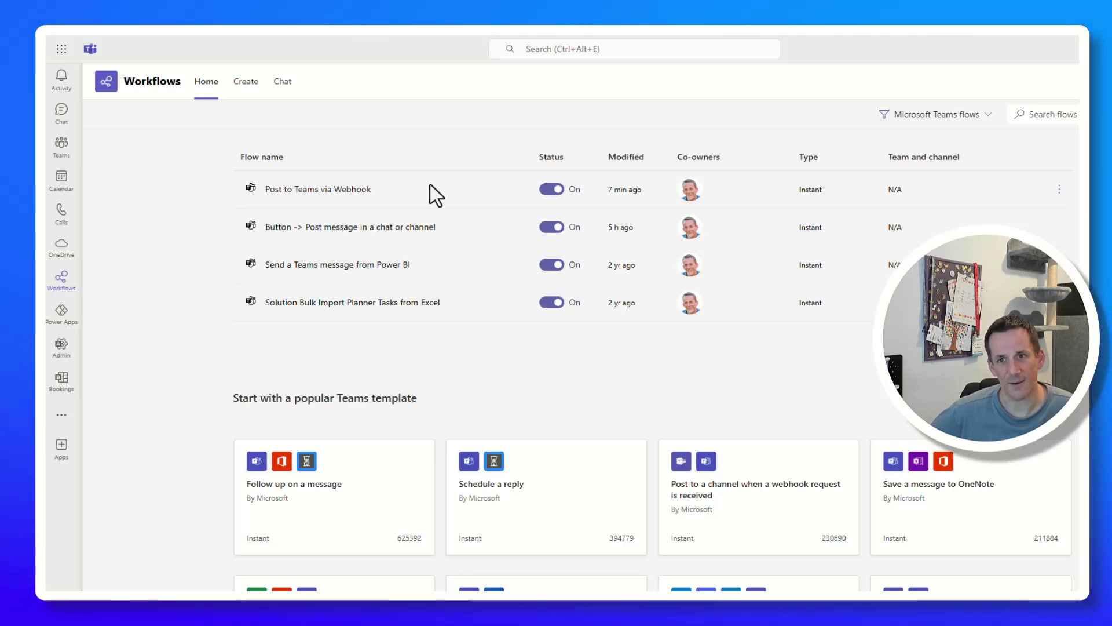
# Filter the Teams Workflows list to show all flows instead of only Microsoft Teams flows.
pyautogui.click(967, 116)
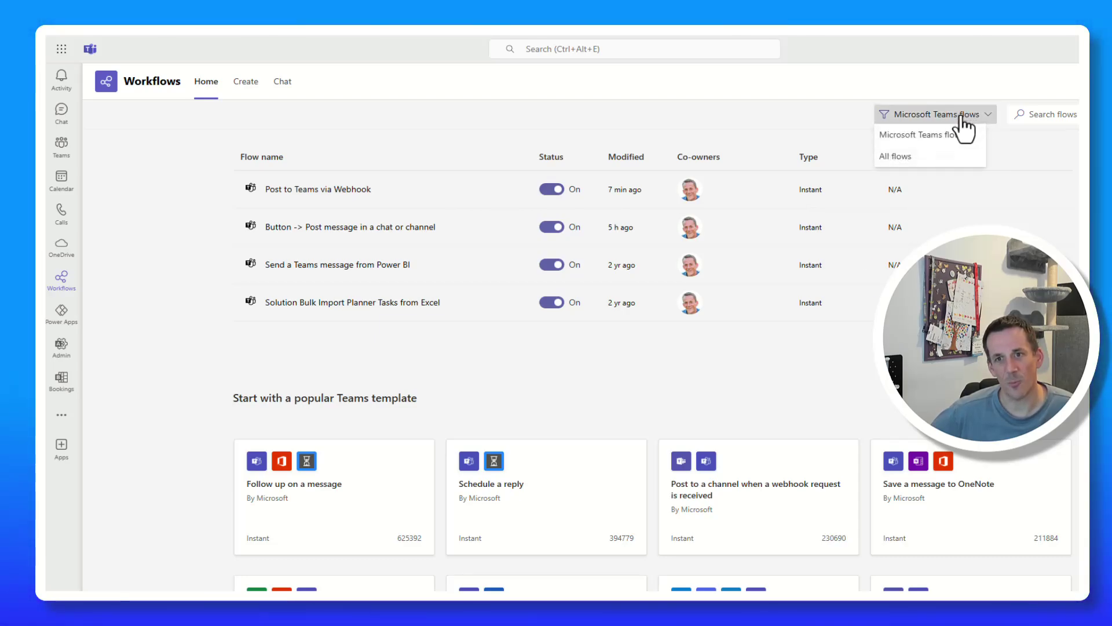
pyautogui.click(923, 157)
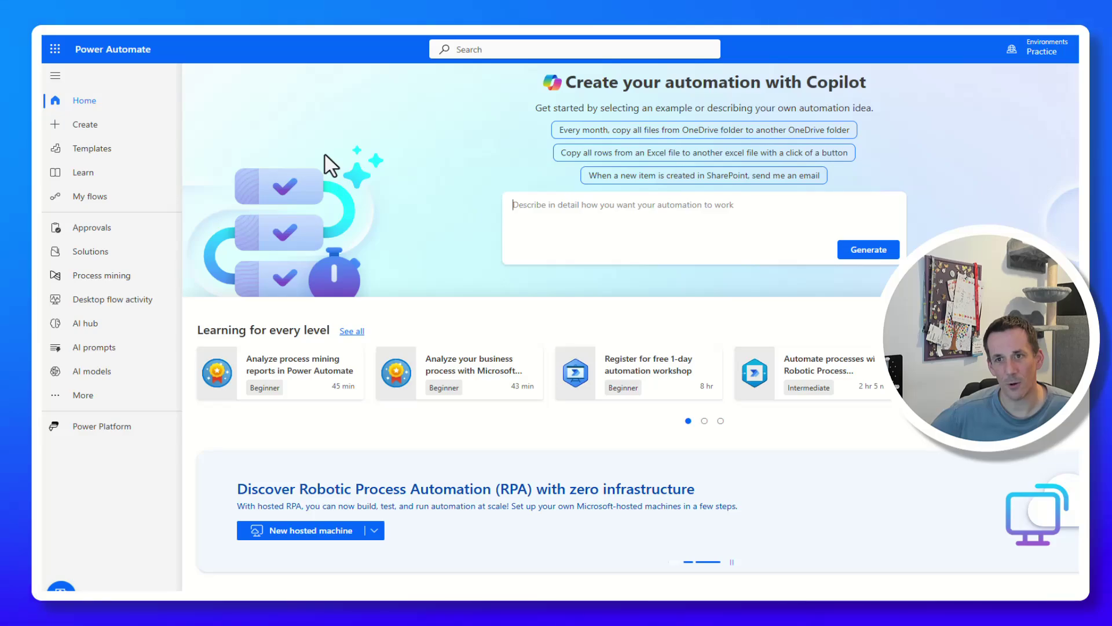
# In Power Automate, check the available environments and open the list of own flows in the Practice environment.
pyautogui.click(1072, 54)
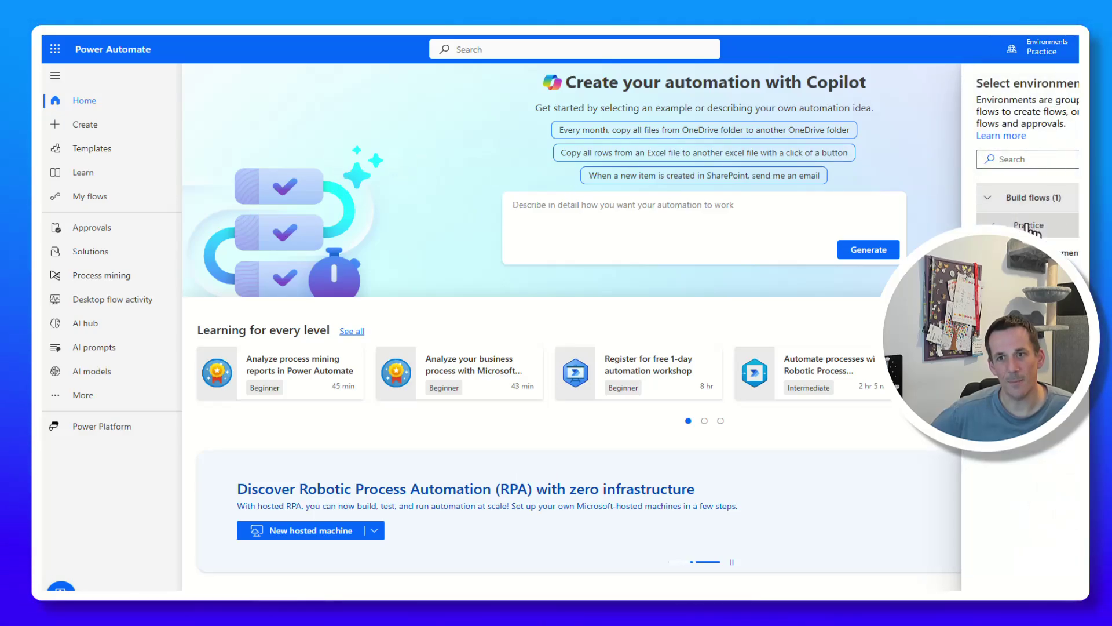
pyautogui.moveTo(1027, 230)
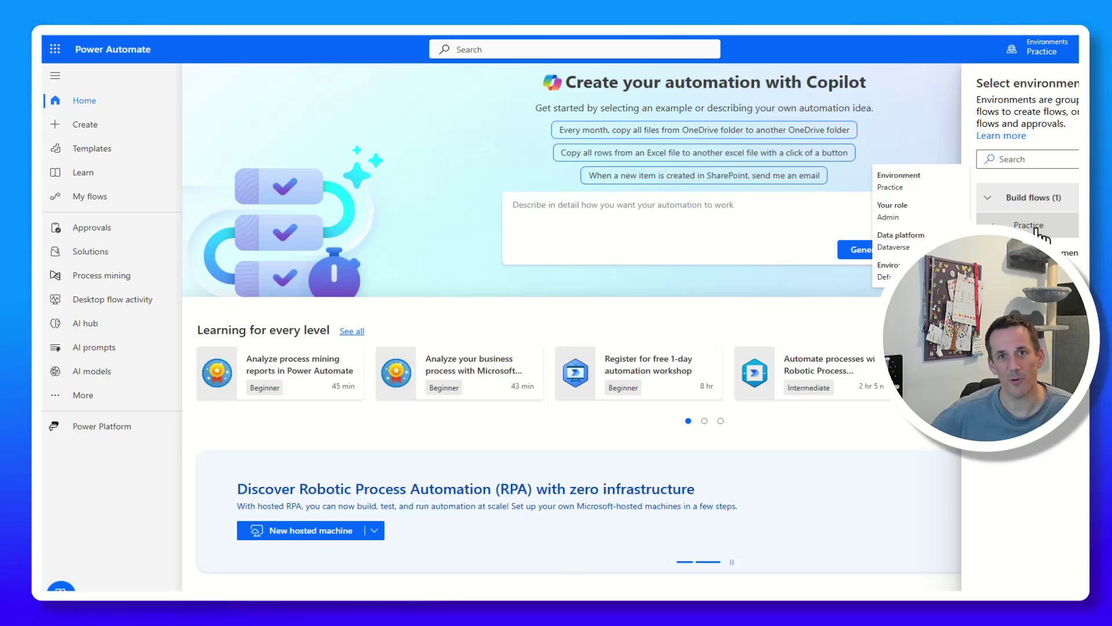
pyautogui.click(98, 199)
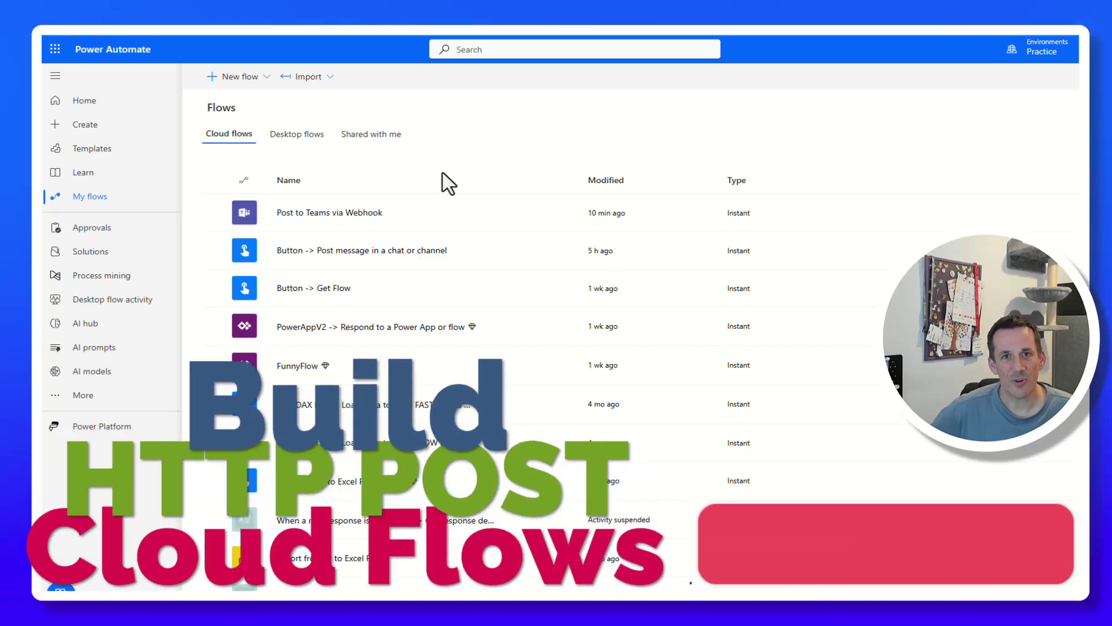
# Create an instant cloud flow triggered by "When a Teams webhook request is received", without giving it a name.
pyautogui.click(88, 129)
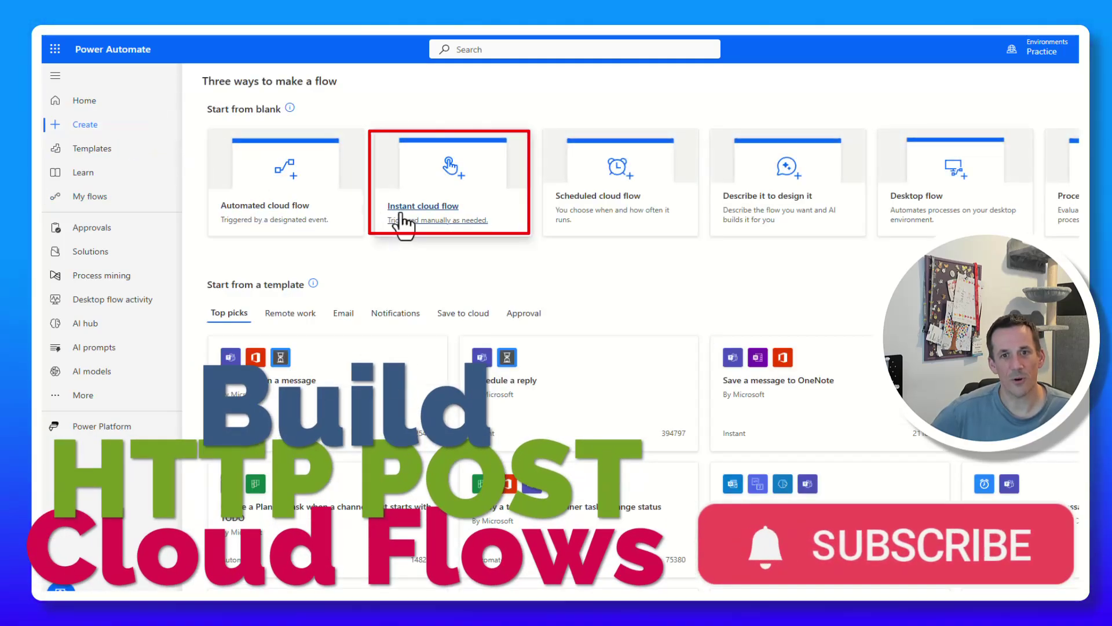
pyautogui.click(423, 206)
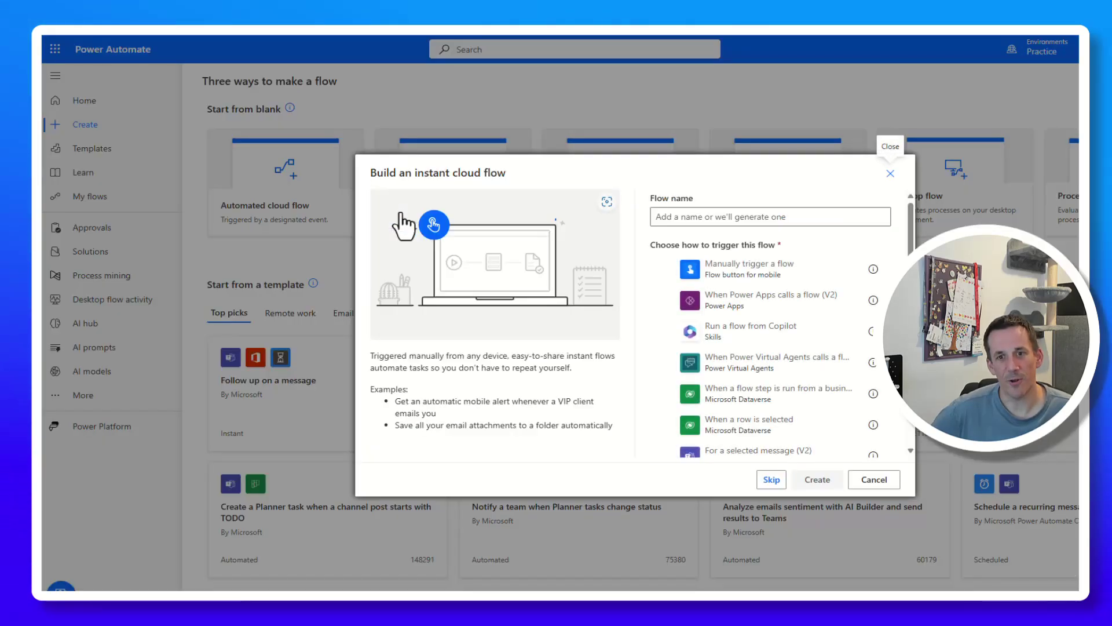
pyautogui.scroll(-5, 725, 325)
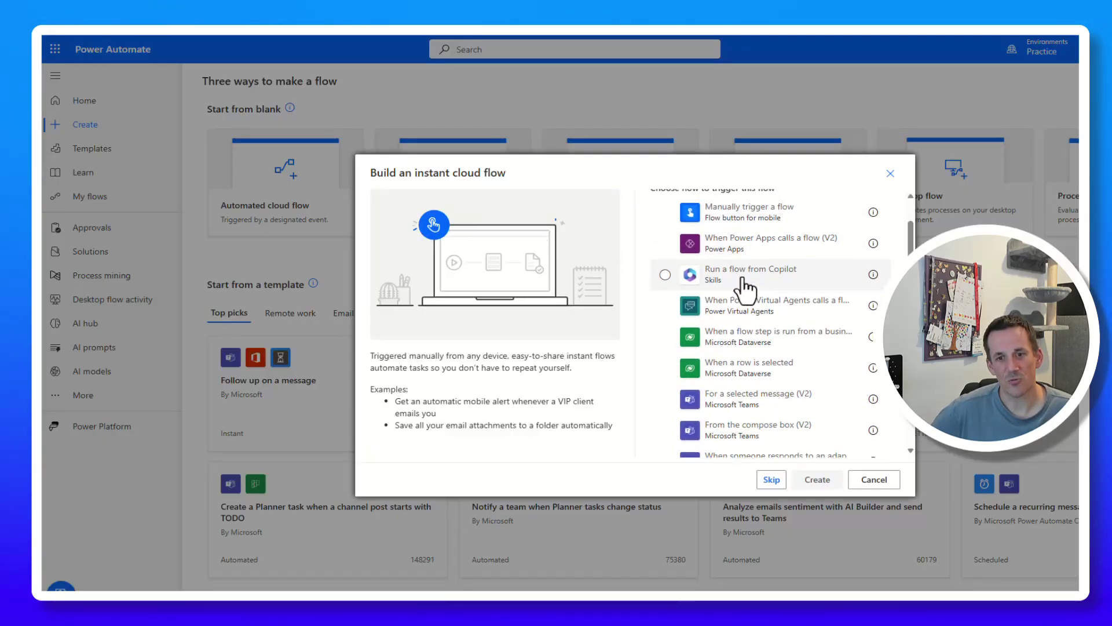
pyautogui.scroll(-5, 752, 316)
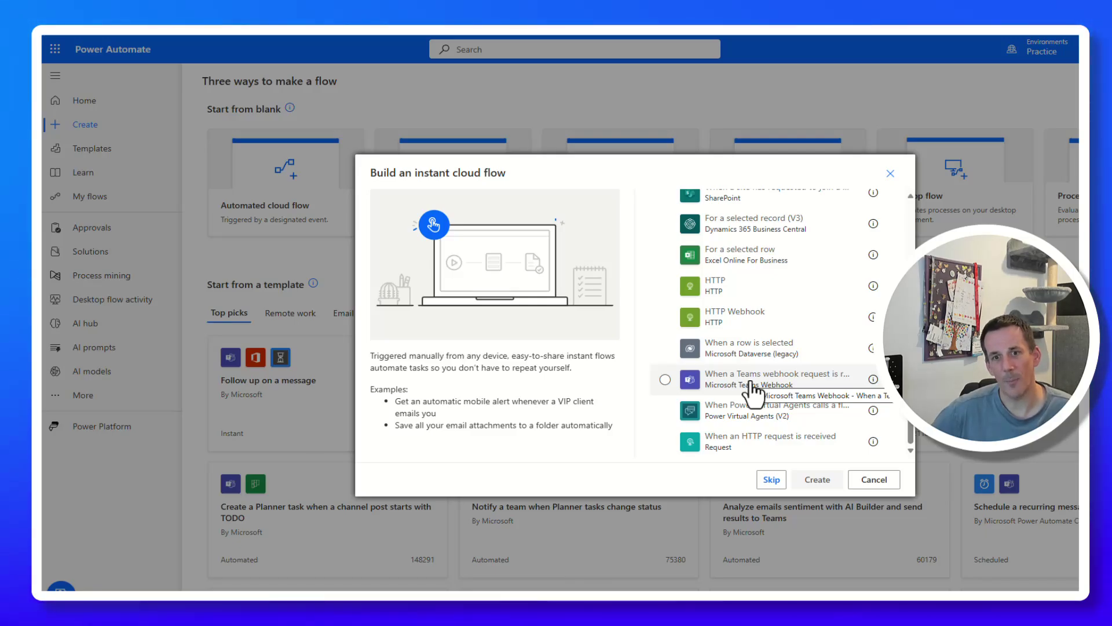
pyautogui.click(751, 383)
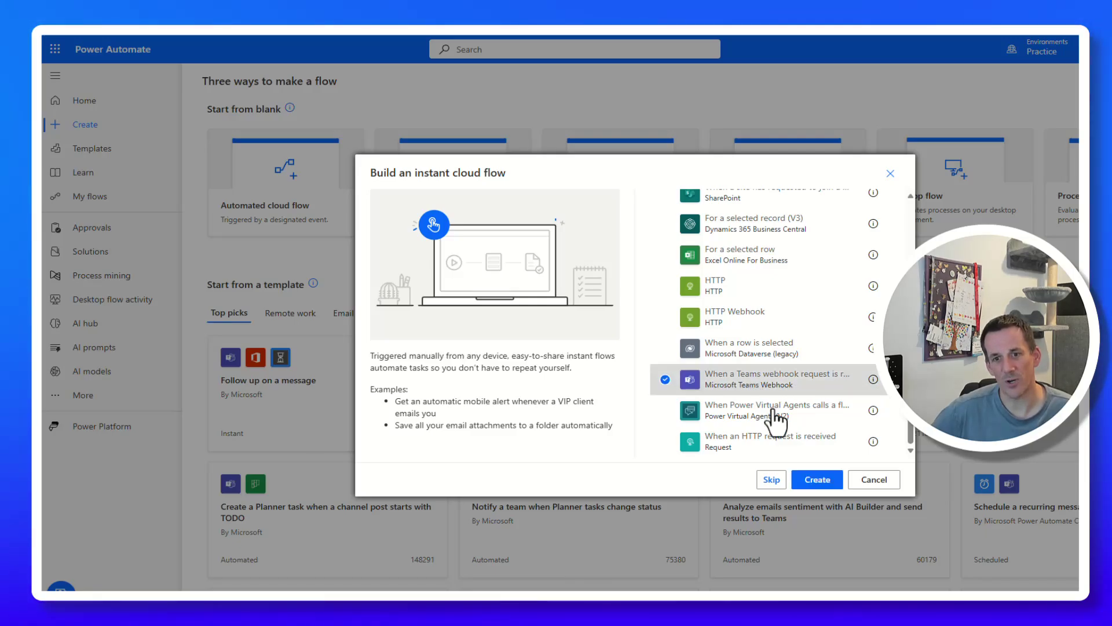
pyautogui.click(812, 480)
# Set the Teams webhook trigger so that Anyone can trigger the flow.
pyautogui.moveTo(722, 463); pyautogui.dragTo(718, 283)
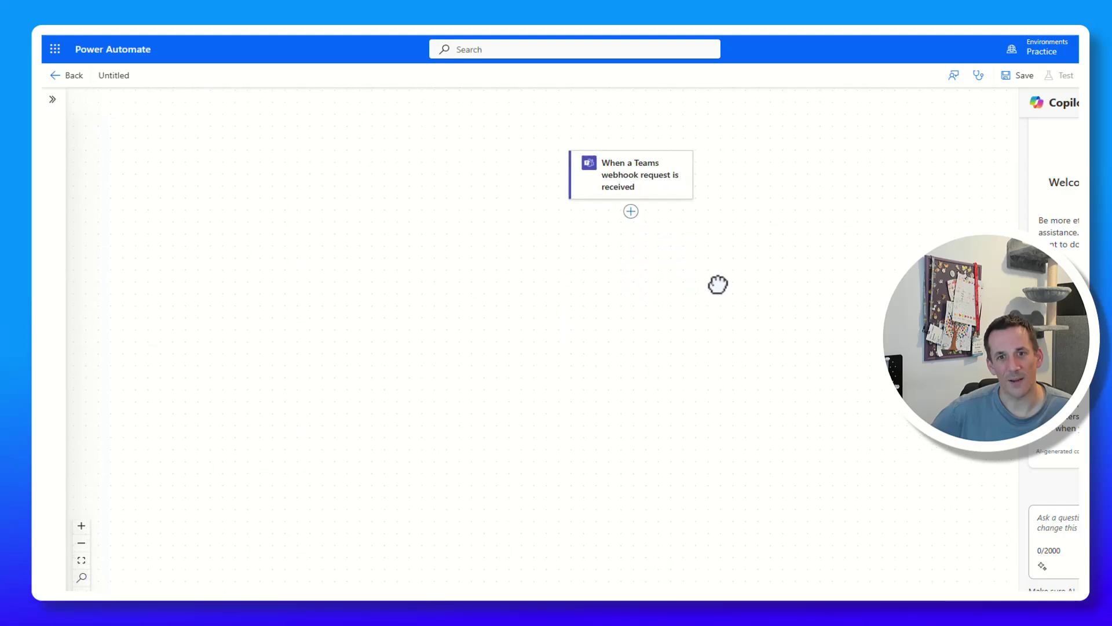
pyautogui.click(657, 192)
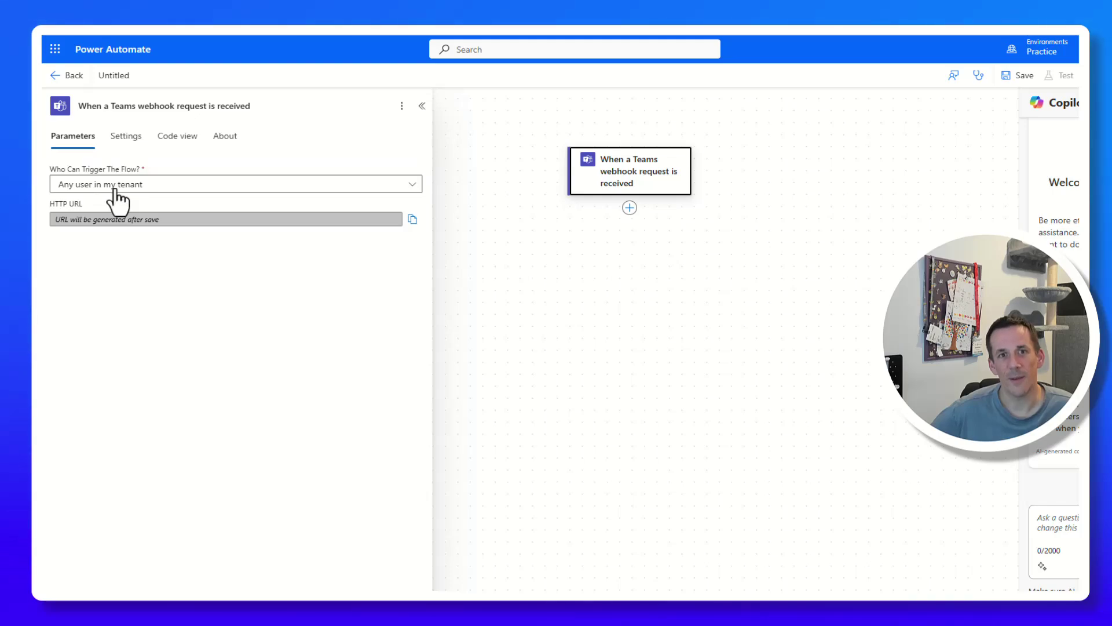
pyautogui.click(200, 185)
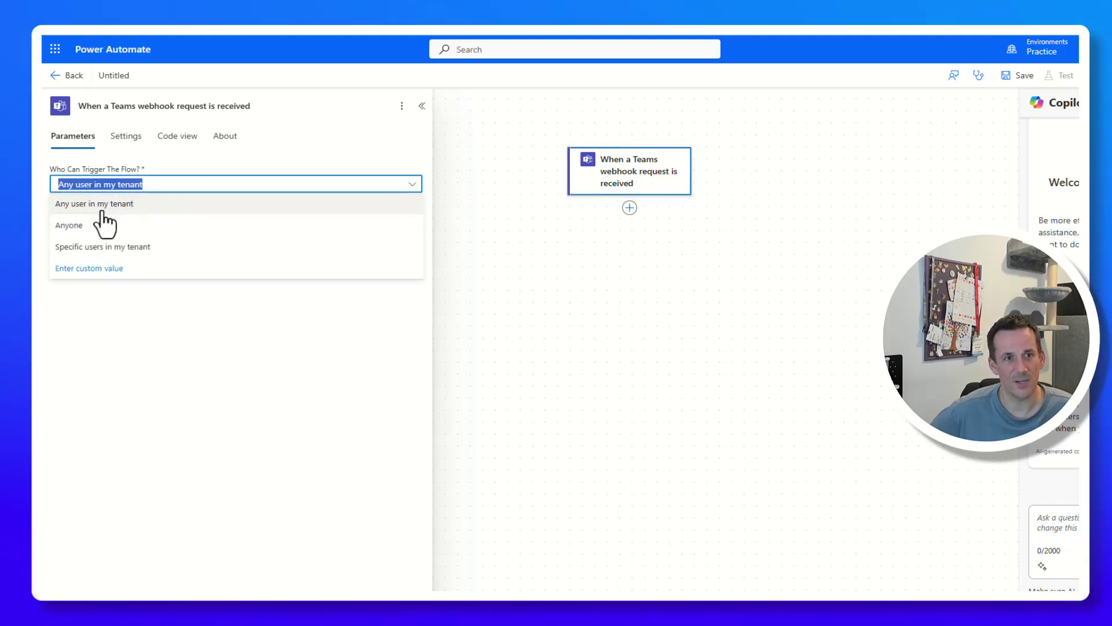
pyautogui.click(105, 225)
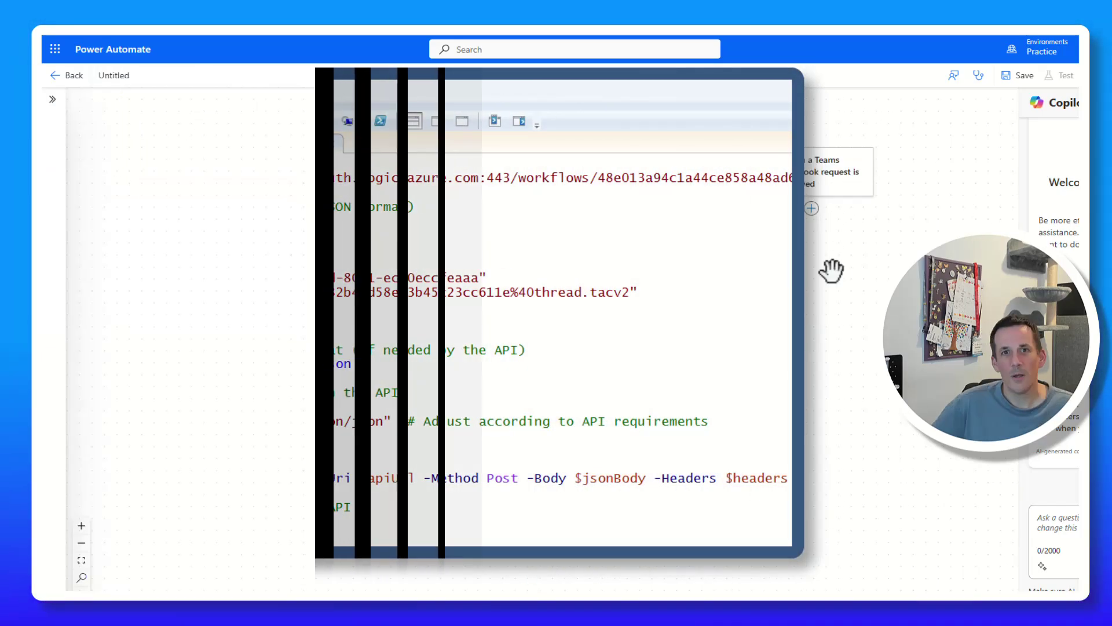
# Find the Microsoft Teams action "Post message in a chat or channel" with the search "post channel" and add it below the trigger.
pyautogui.click(812, 209)
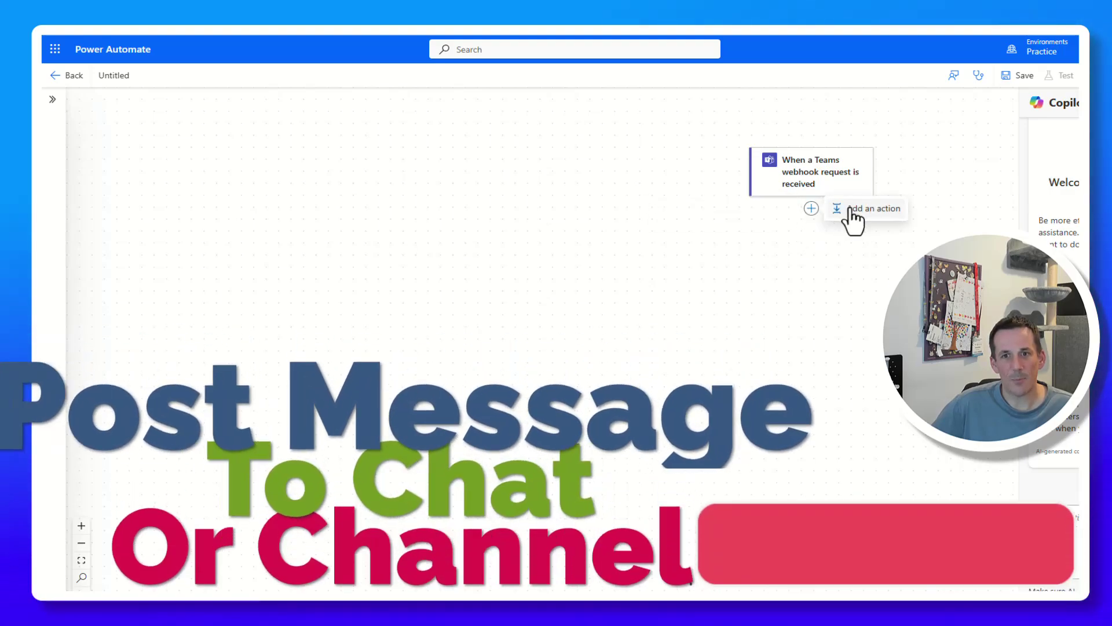
pyautogui.click(850, 212)
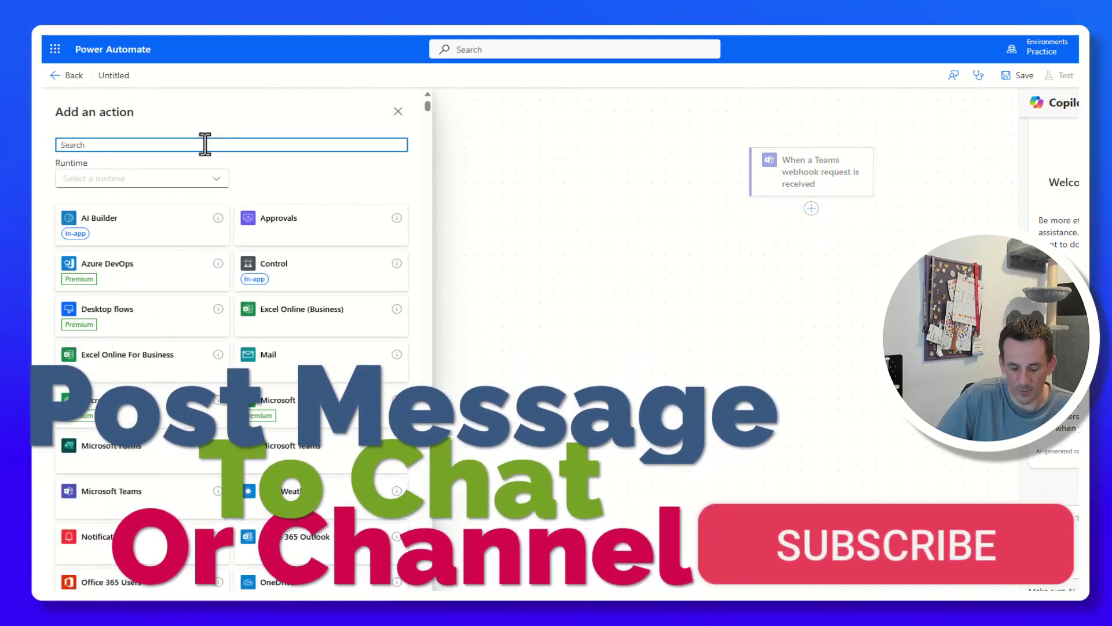
pyautogui.write('post channel')
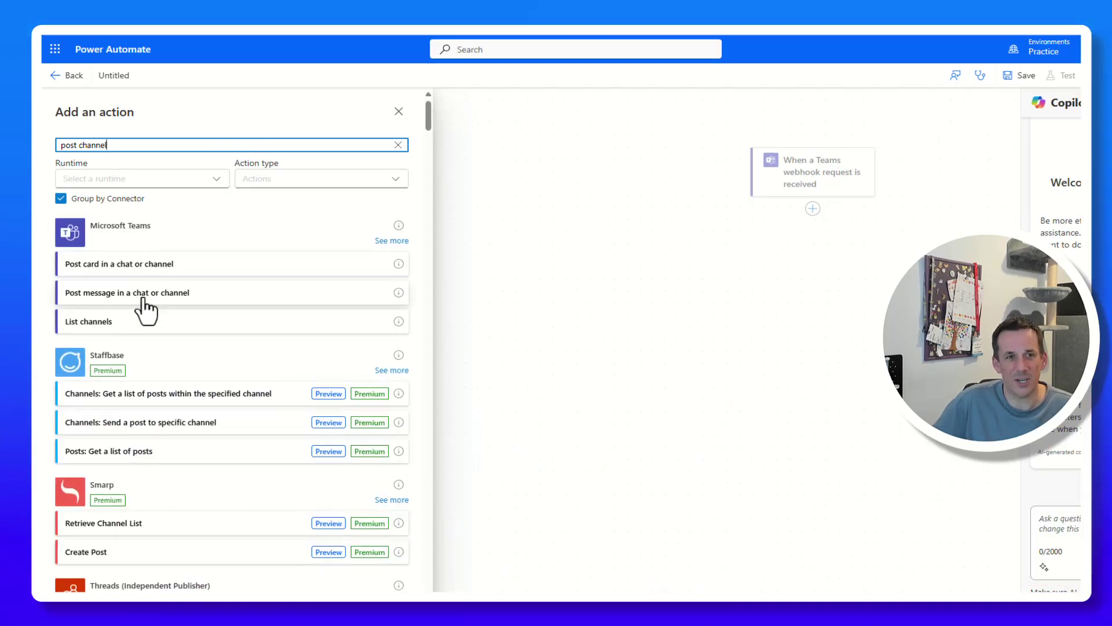
pyautogui.click(143, 295)
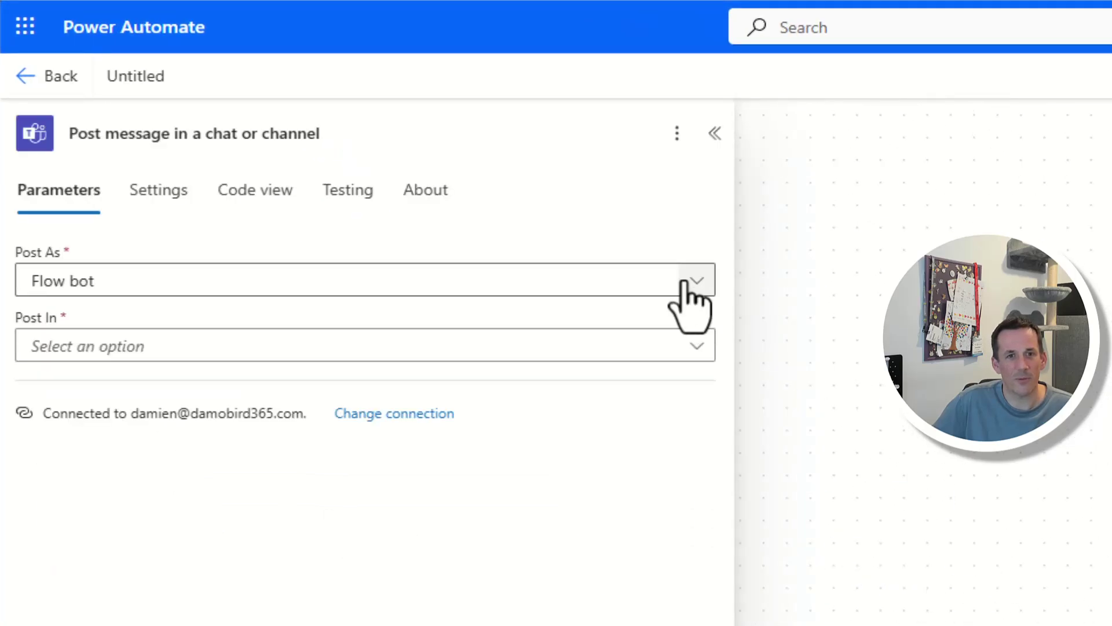
# Make the action post in a Channel, using the Webhook Demo team and its General channel.
pyautogui.click(697, 346)
pyautogui.click(141, 385)
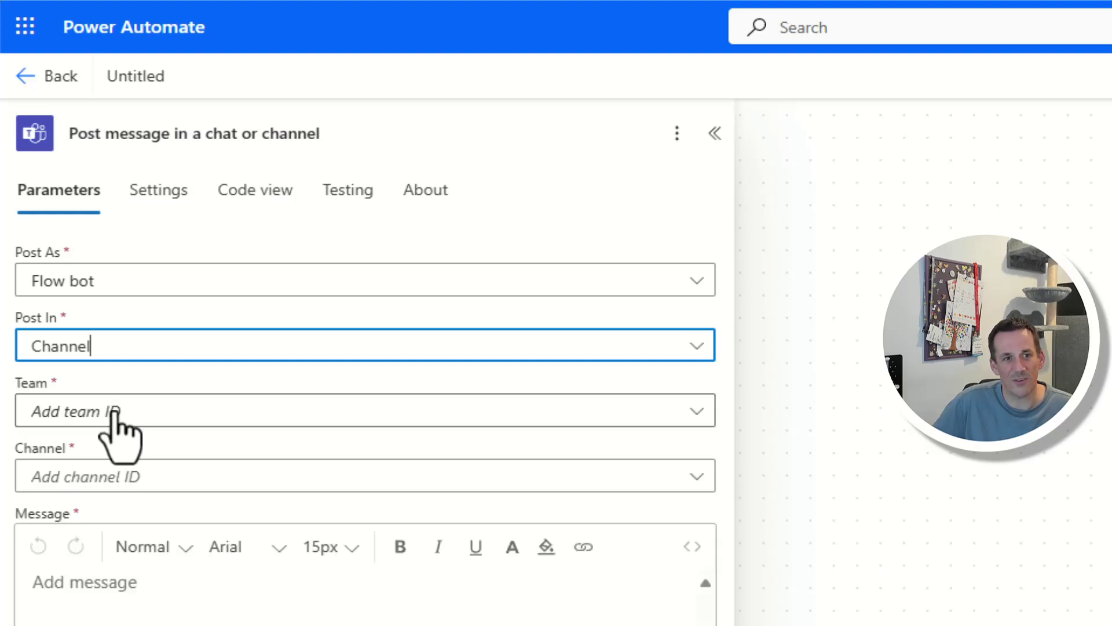
pyautogui.click(115, 424)
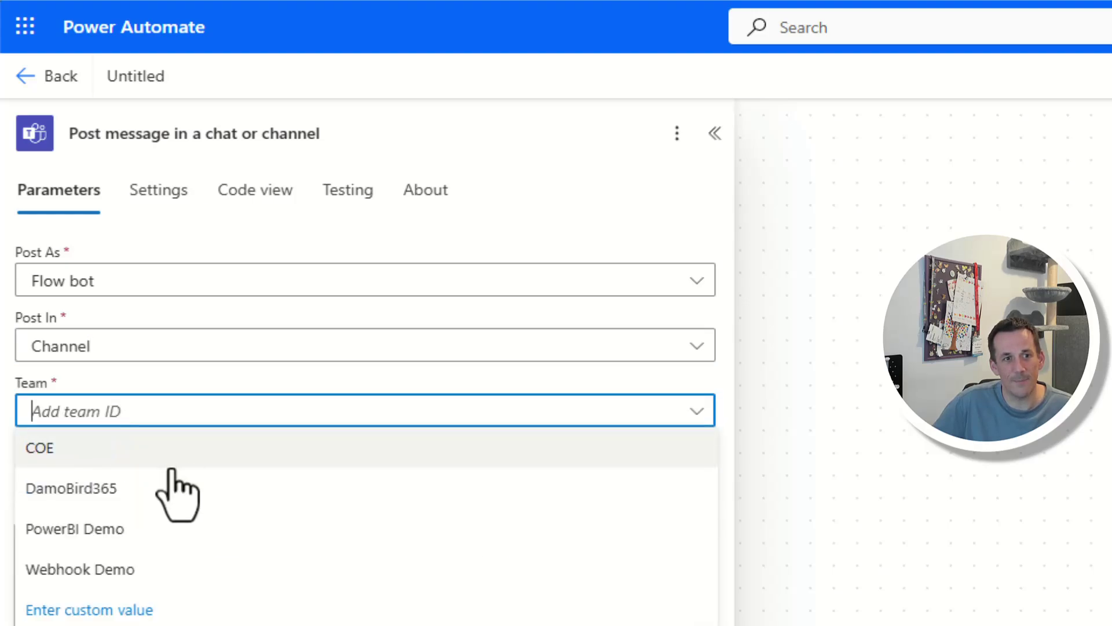
pyautogui.click(148, 566)
pyautogui.click(154, 486)
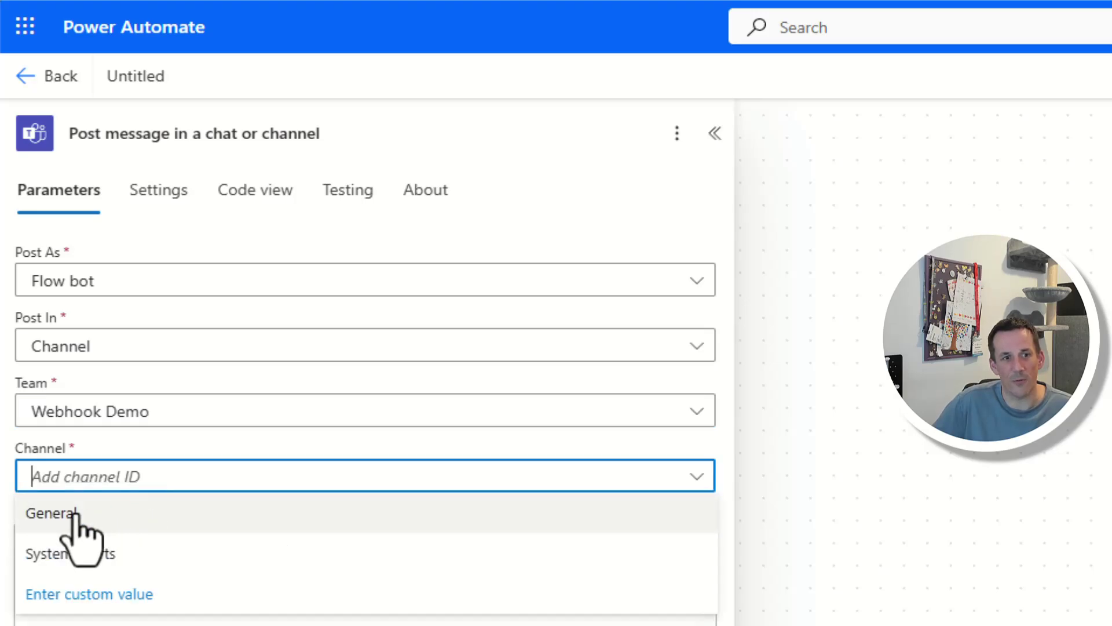
pyautogui.click(125, 514)
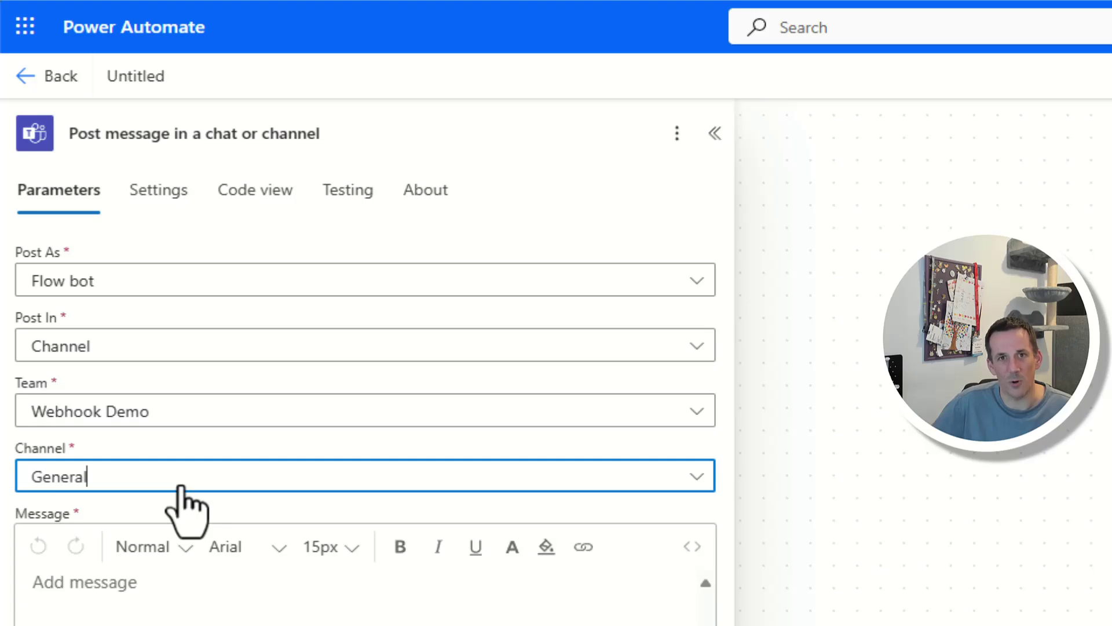
# Enter "Hello World" as the message to post and save the flow.
pyautogui.click(142, 591)
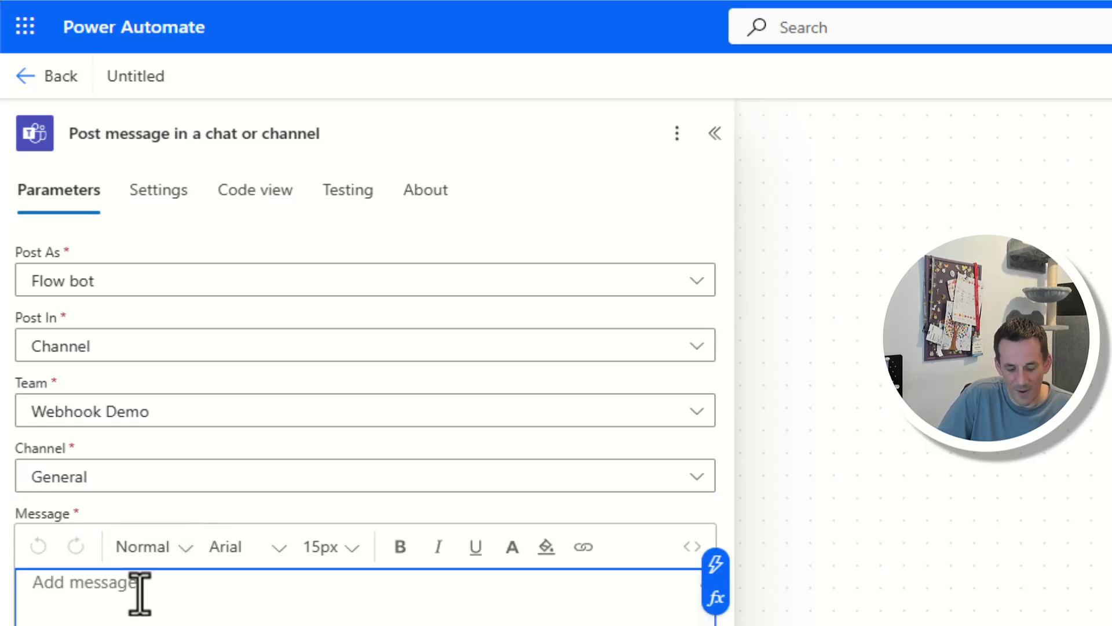
pyautogui.write('Hello W')
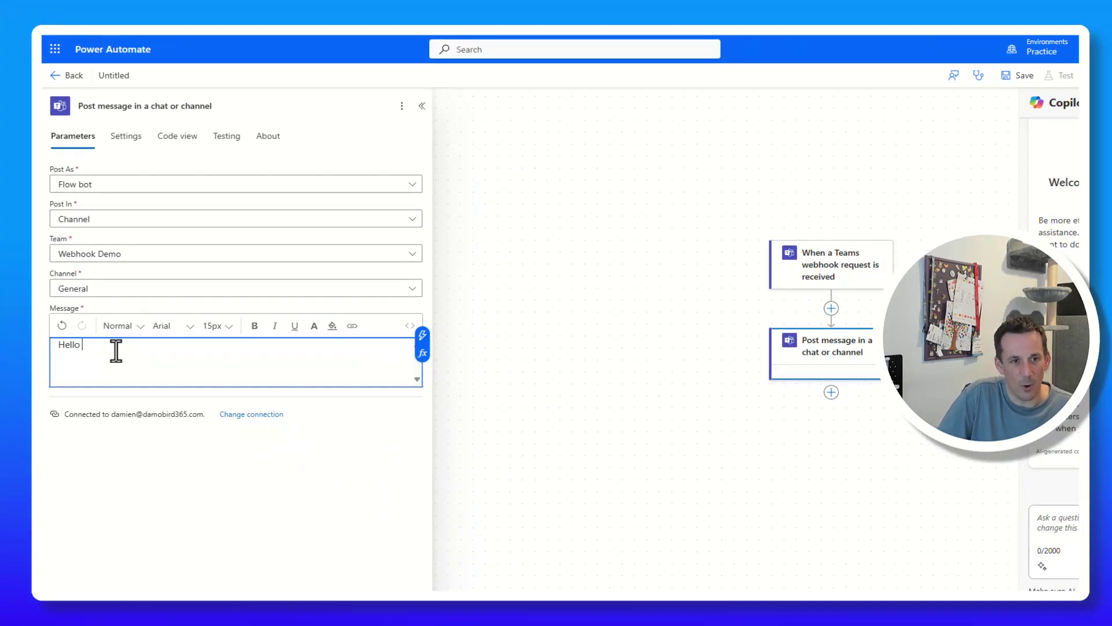
pyautogui.write('orld')
pyautogui.click(1018, 76)
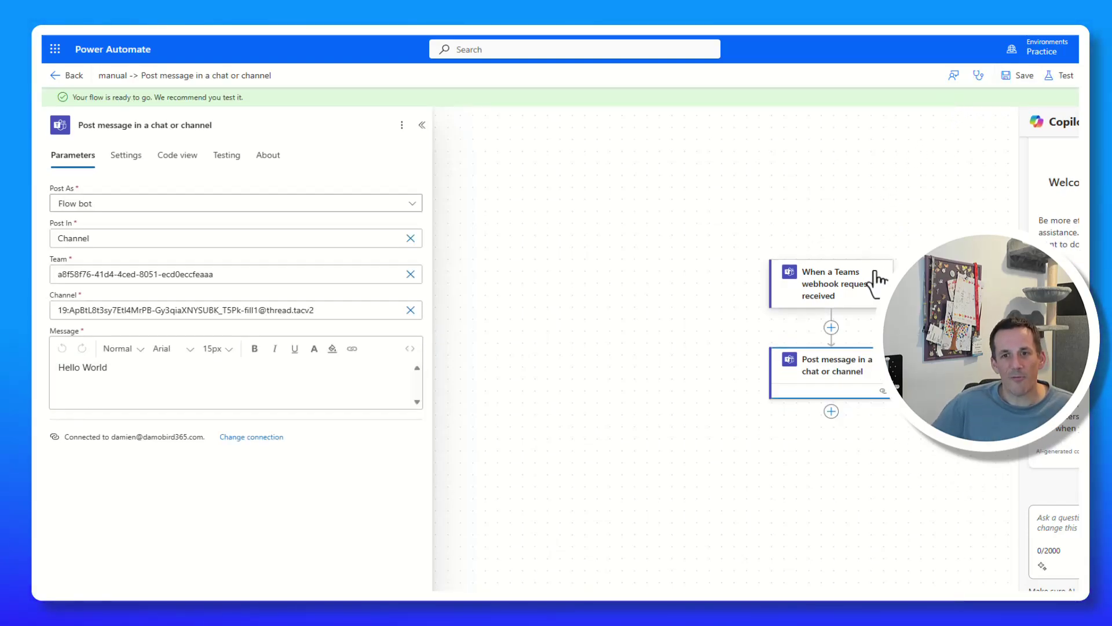
# Copy the webhook trigger's HTTP URL and paste it over the FlowURL placeholder of $apiUrl in the PowerShell POST HTTP.ps1 script.
pyautogui.click(865, 288)
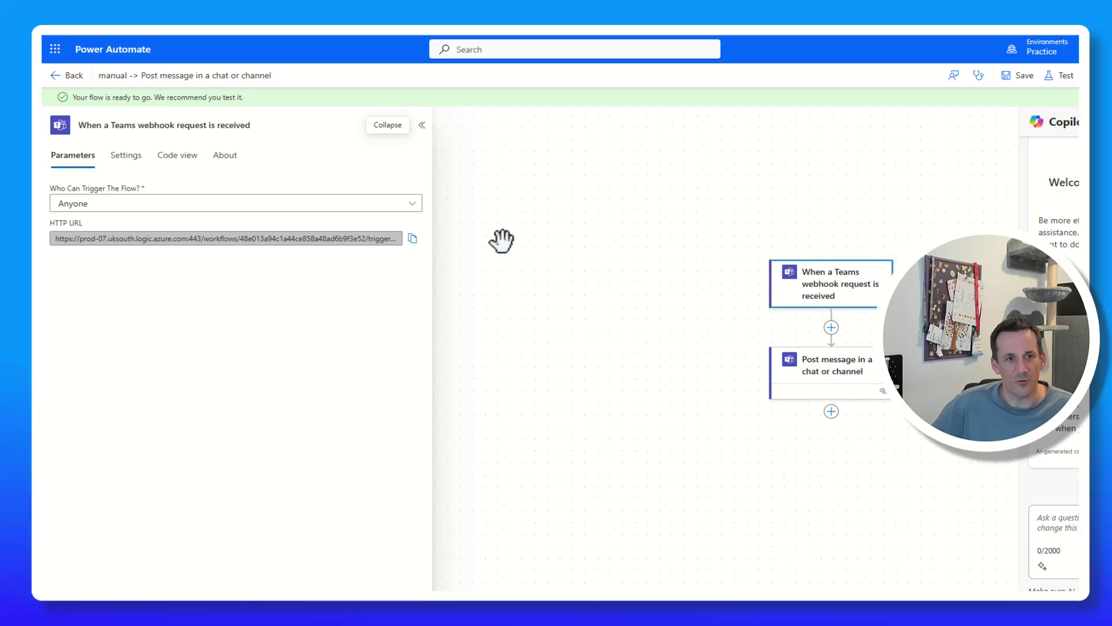
pyautogui.click(412, 238)
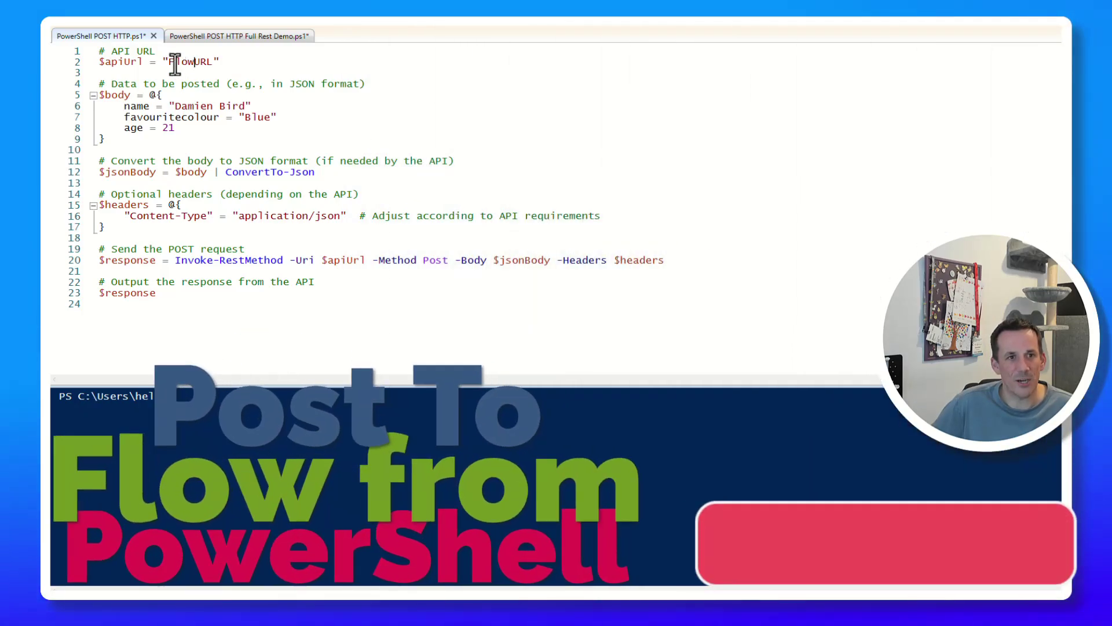
pyautogui.moveTo(169, 62); pyautogui.dragTo(213, 62)
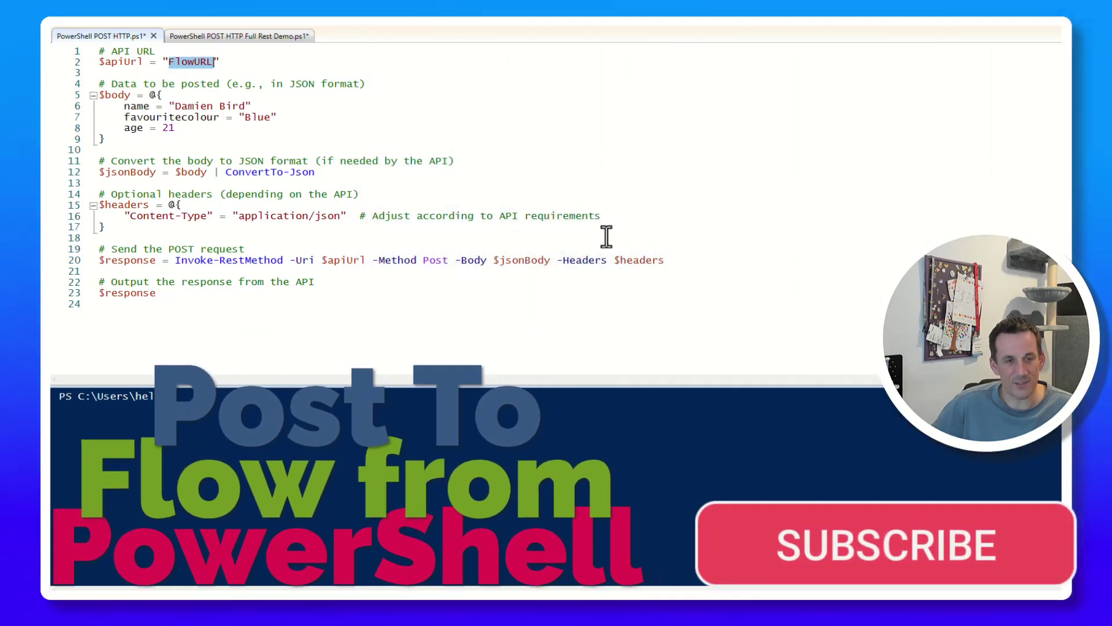
pyautogui.hotkey('ctrl', 'v')
pyautogui.moveTo(464, 379); pyautogui.dragTo(103, 378)
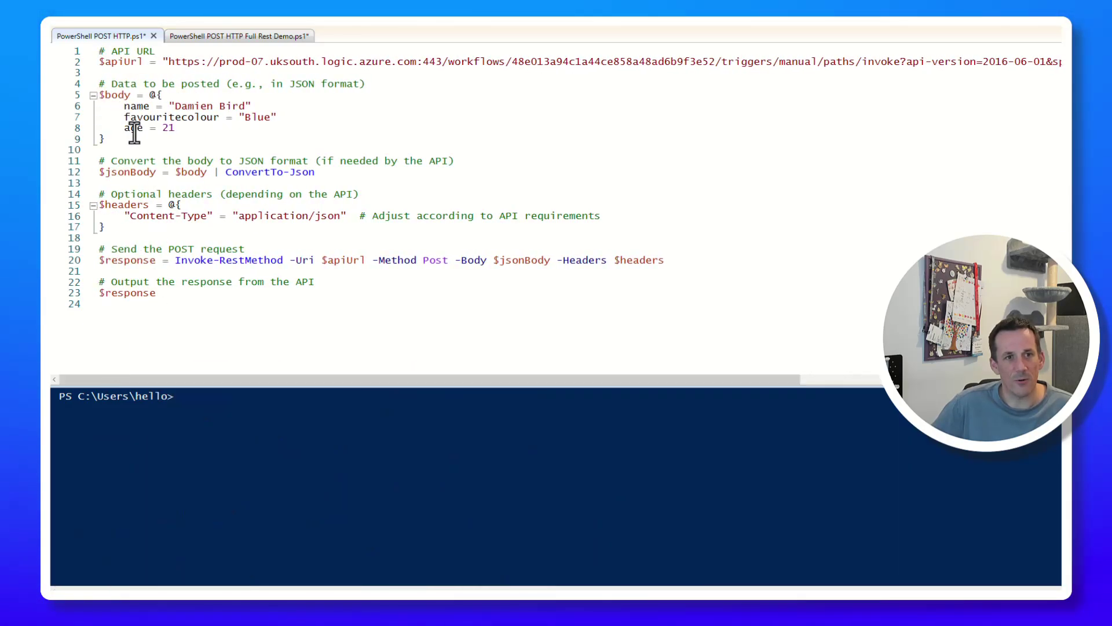
# Review the name, favouritecolour and age fields in $body and run the script to post them to the flow.
pyautogui.moveTo(124, 106); pyautogui.dragTo(159, 127)
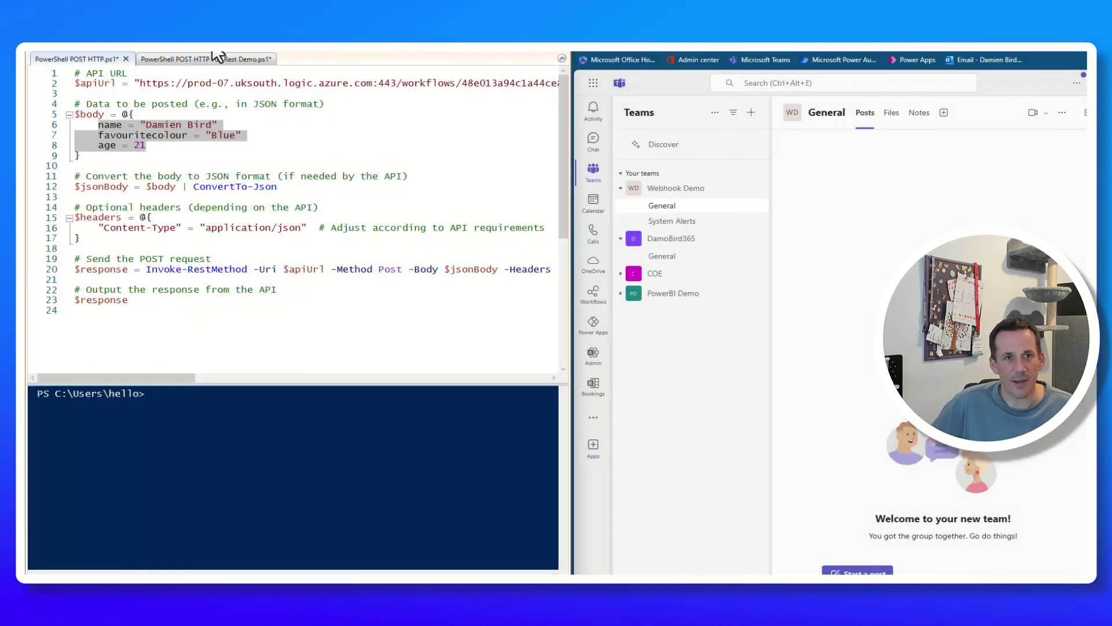
pyautogui.press('F5')
pyautogui.click(361, 323)
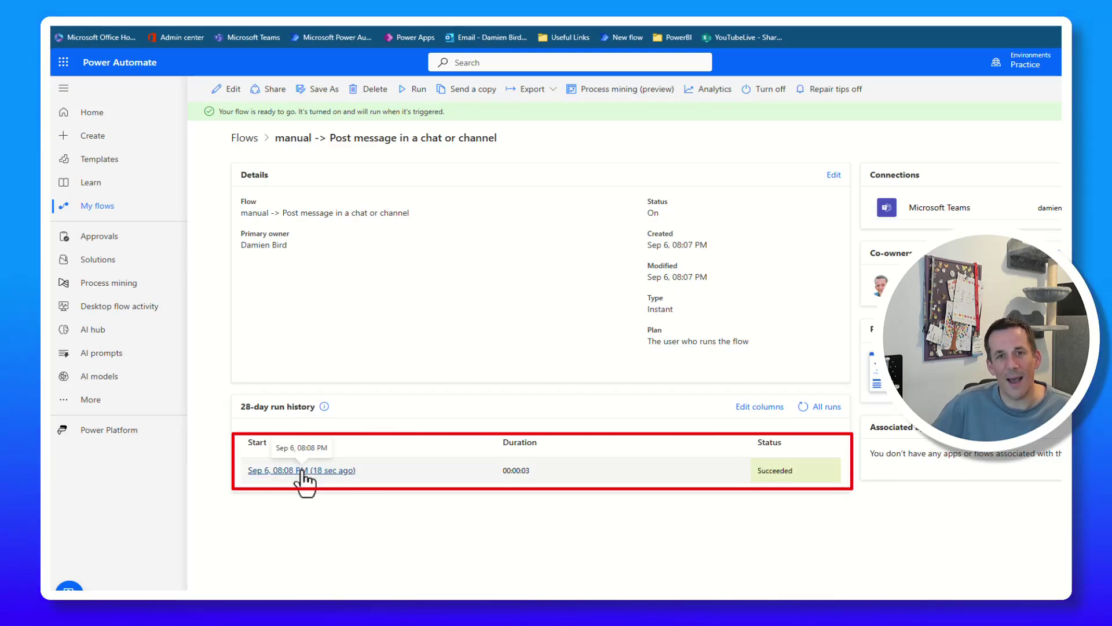
# Open the latest run in the flow's run history in Power Automate and examine the headers and body output of the webhook trigger.
pyautogui.click(330, 472)
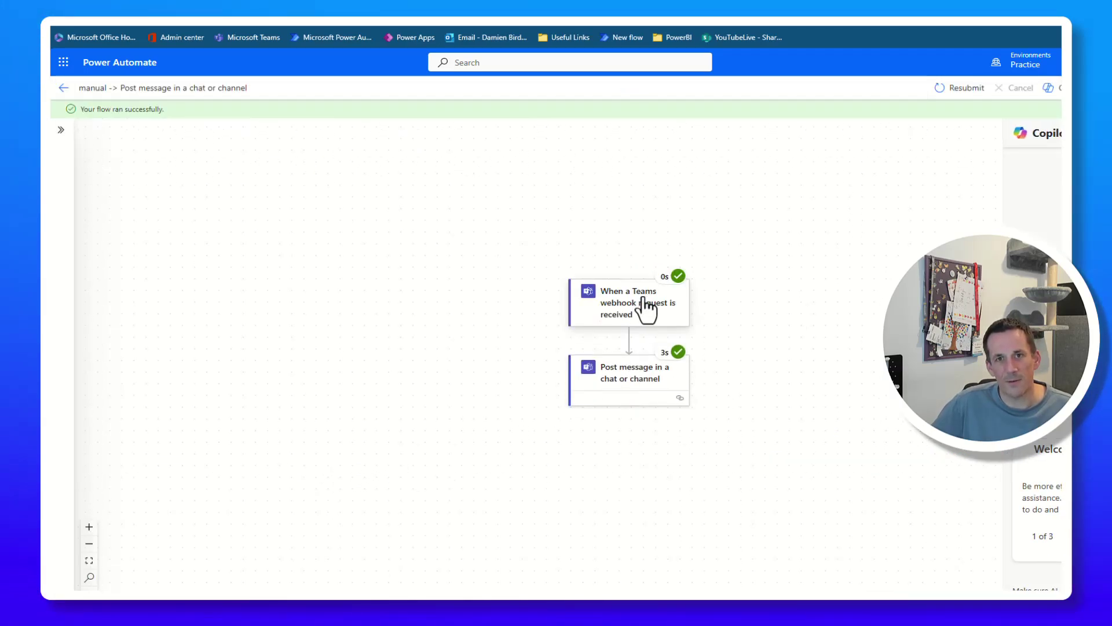
pyautogui.click(644, 303)
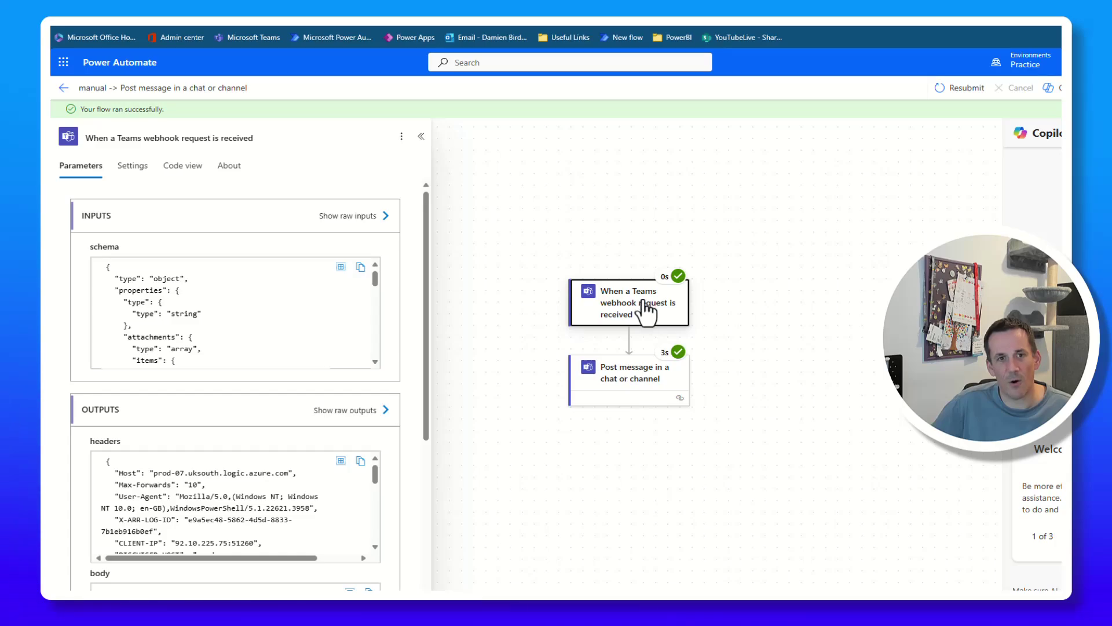
pyautogui.scroll(-1, 346, 359)
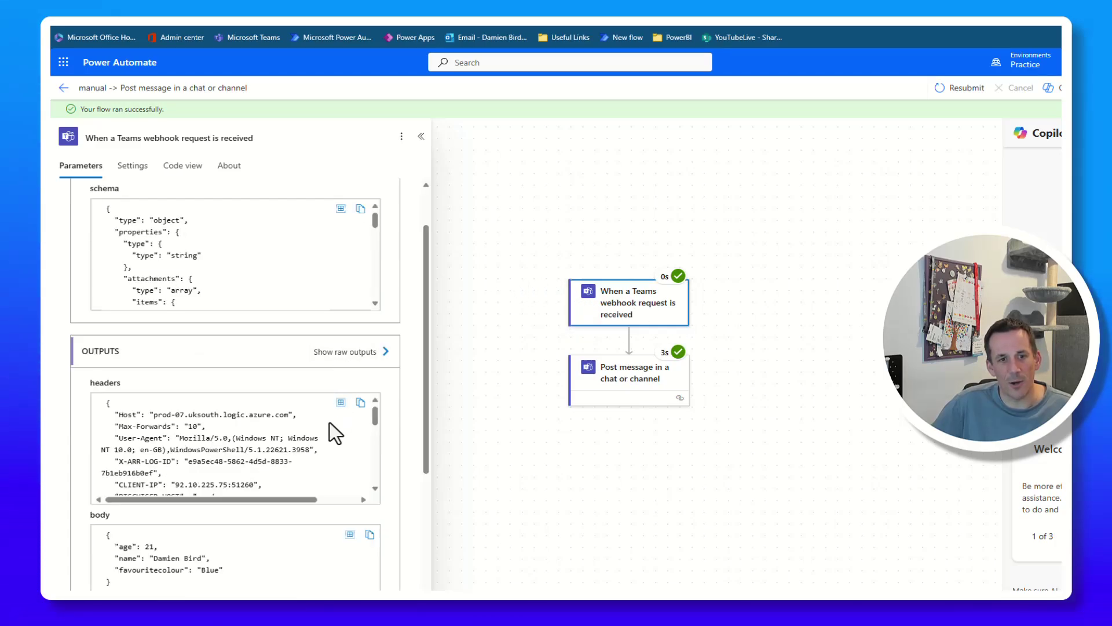
pyautogui.scroll(-3, 277, 426)
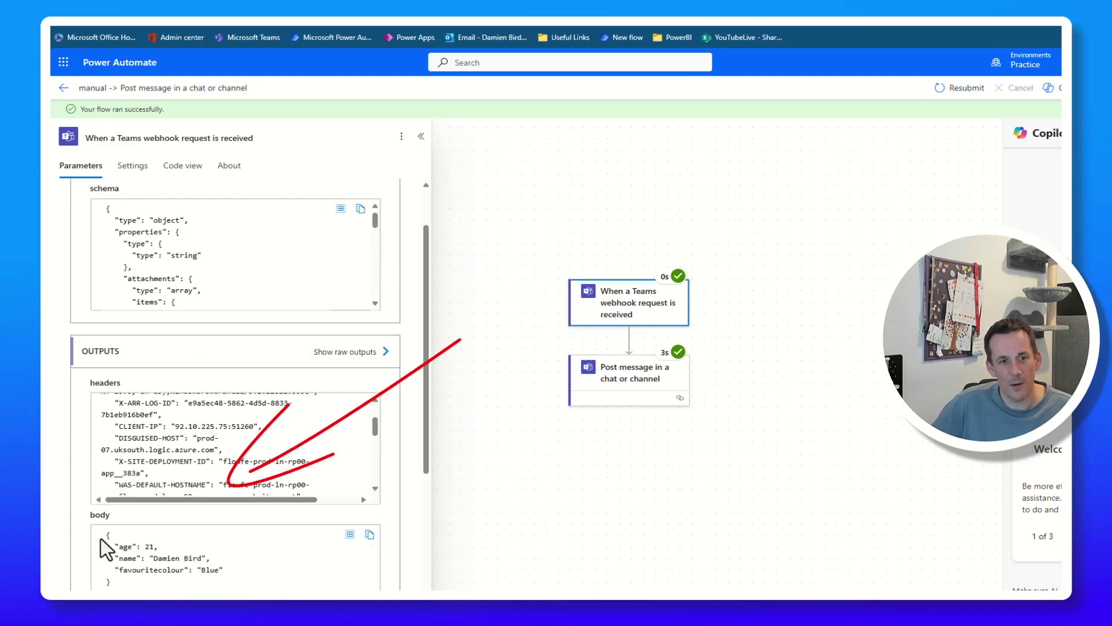
# Copy the JSON from the trigger's body output and add a Parse JSON action between the webhook trigger and the Post message action.
pyautogui.moveTo(102, 536); pyautogui.dragTo(110, 586)
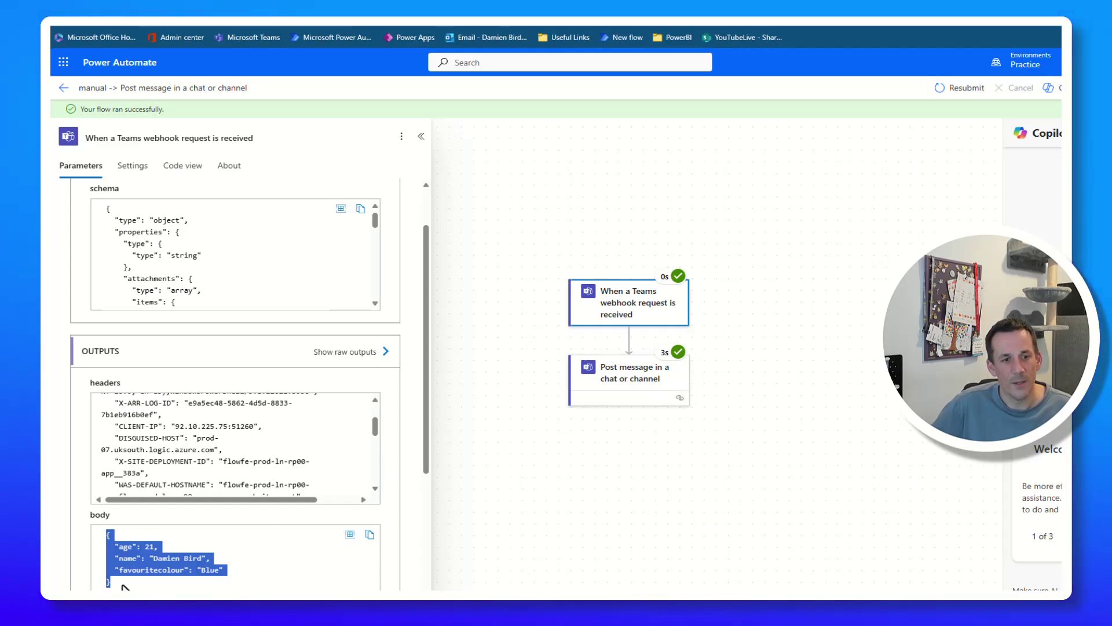
pyautogui.click(89, 580)
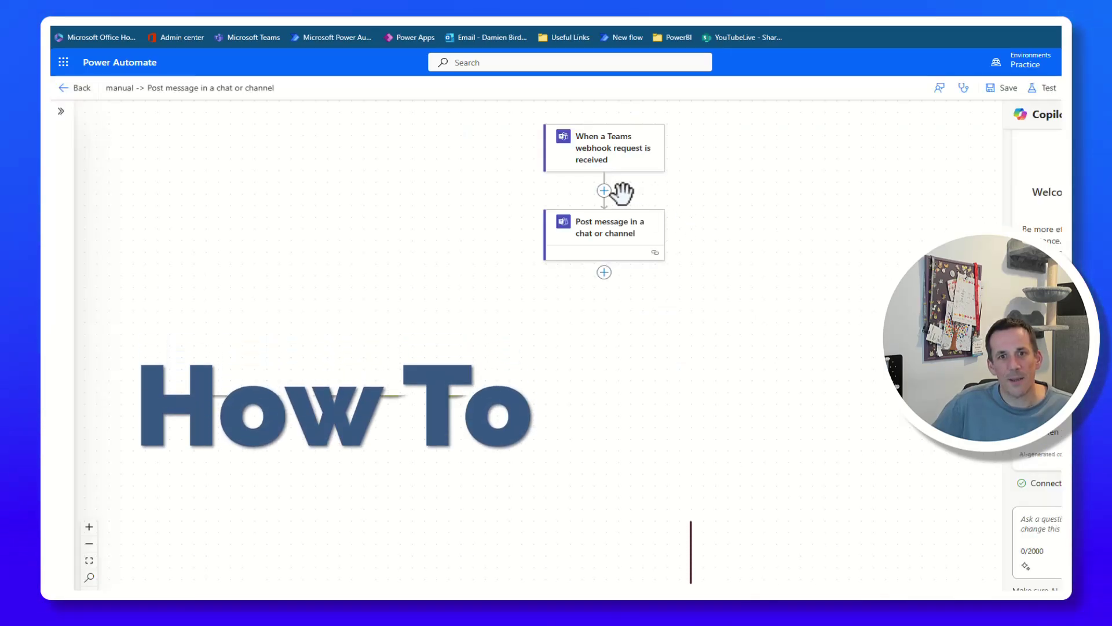
pyautogui.click(605, 192)
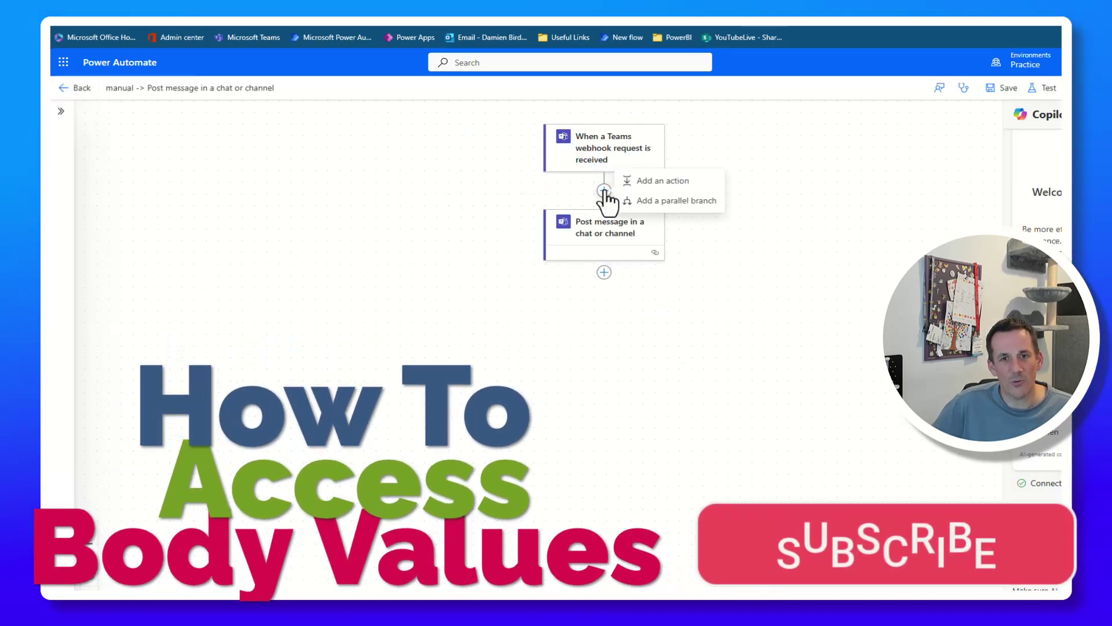
pyautogui.click(656, 181)
pyautogui.write('P')
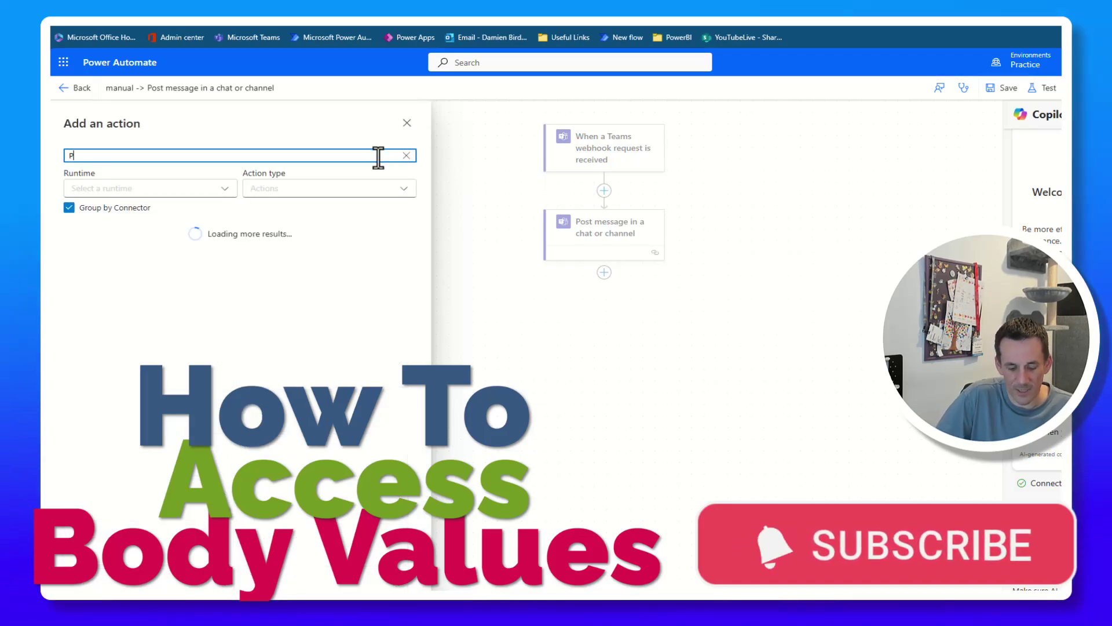
pyautogui.write('arse Json')
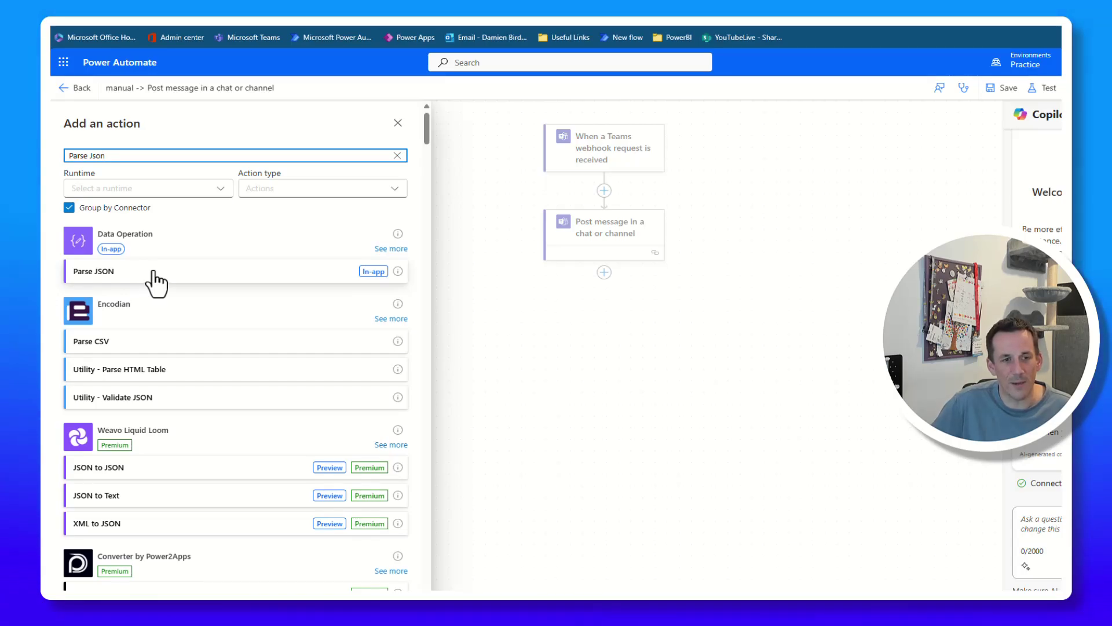
pyautogui.click(154, 272)
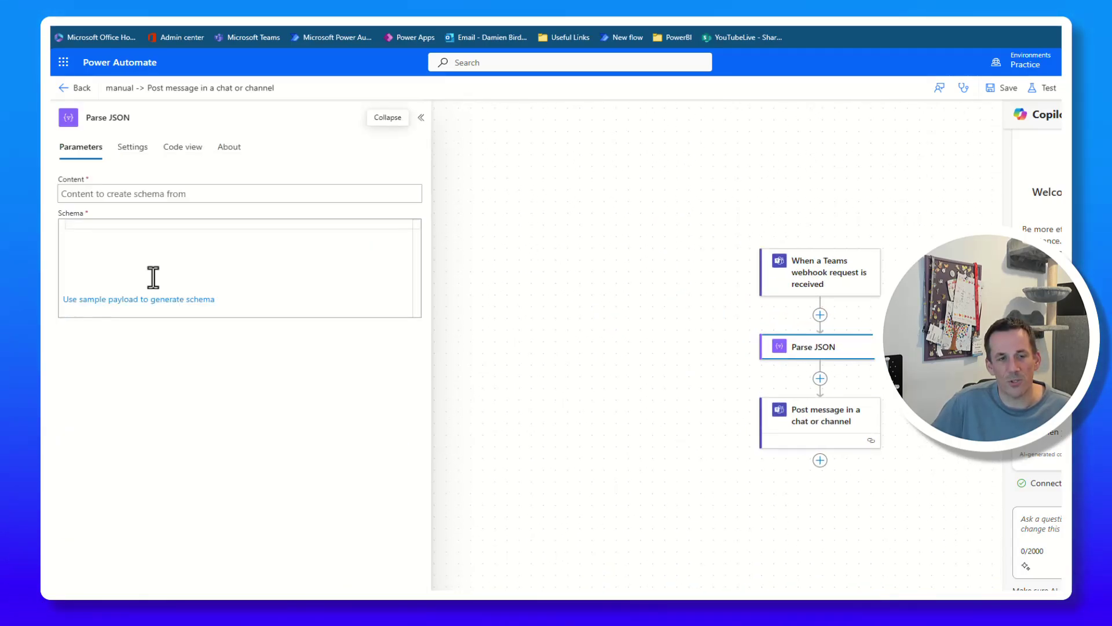
# Set the Parse JSON content to the trigger's Body and generate its schema from the copied sample payload with age, name and favouritecolour.
pyautogui.click(116, 195)
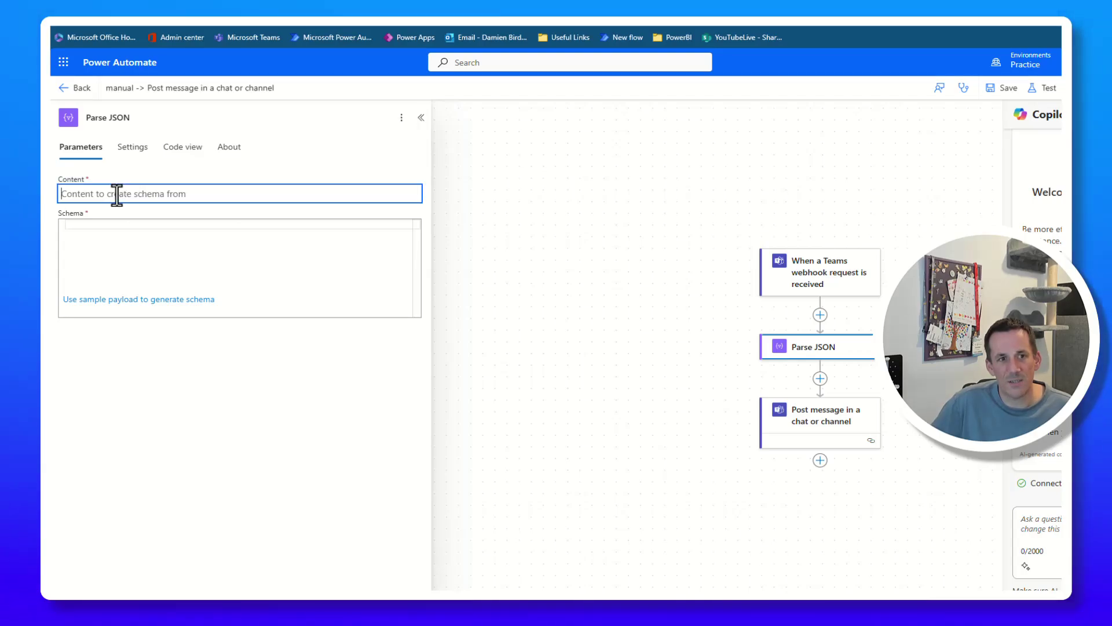
pyautogui.click(424, 184)
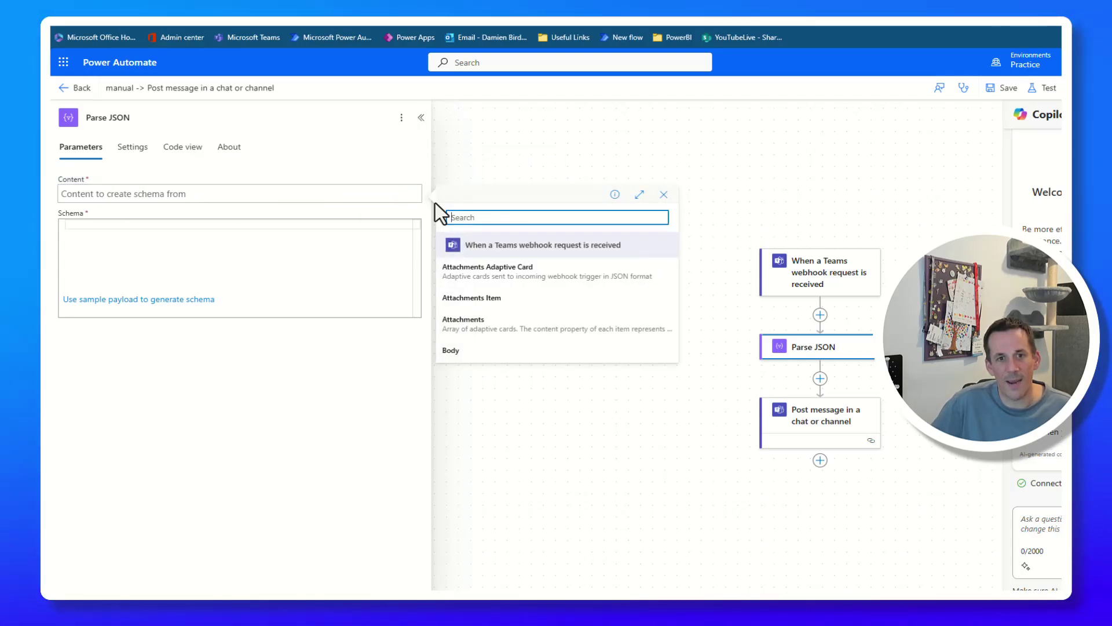
pyautogui.click(452, 351)
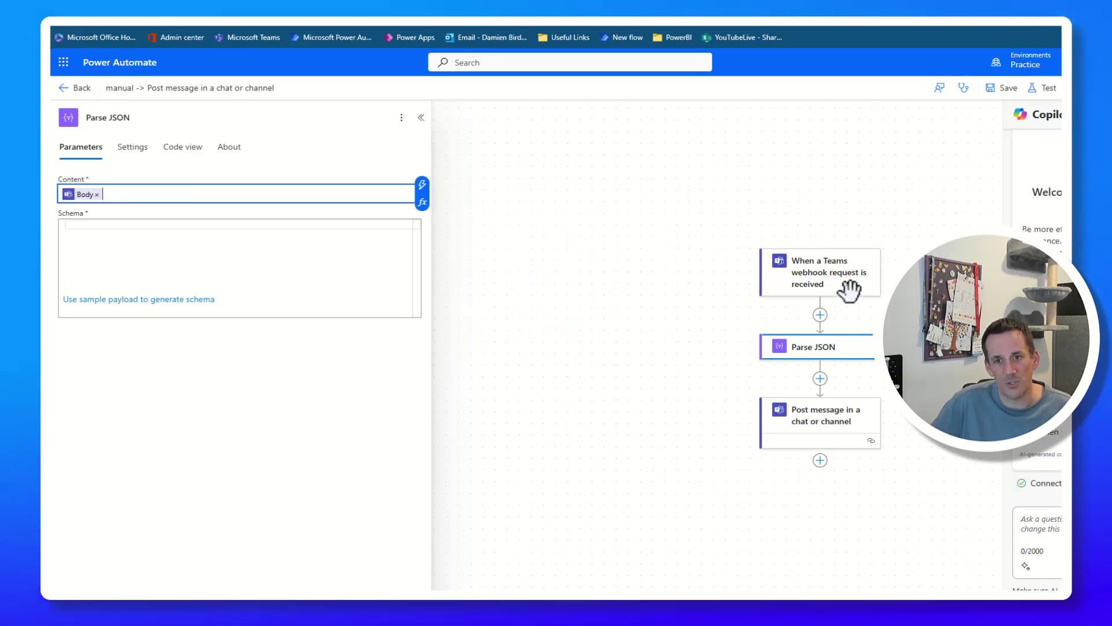
pyautogui.click(159, 301)
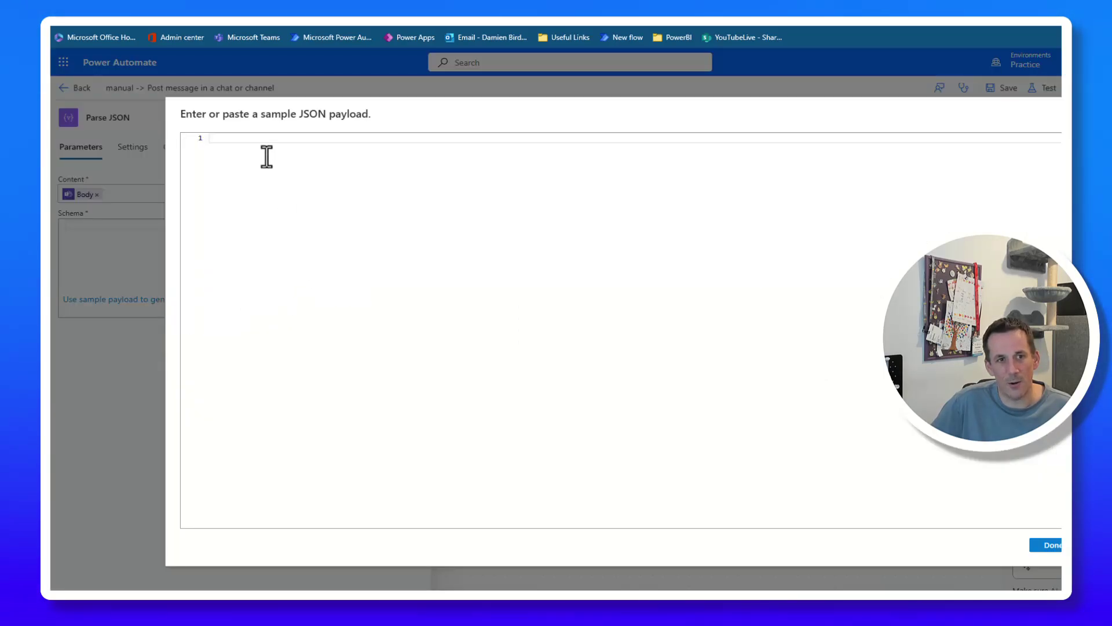
pyautogui.hotkey('ctrl', 'v')
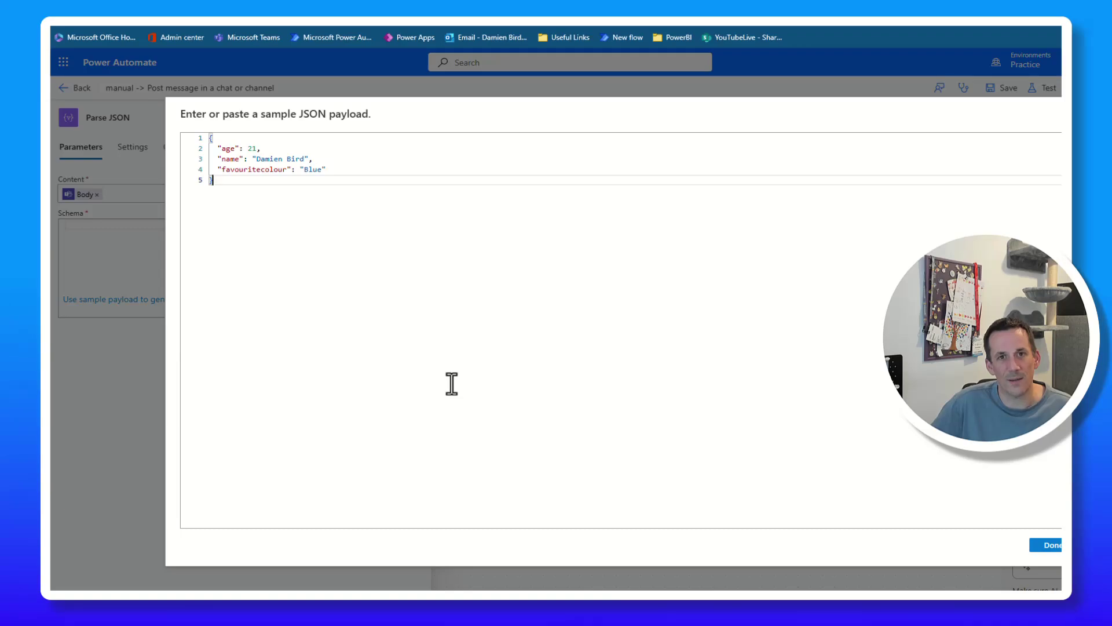
pyautogui.click(1047, 547)
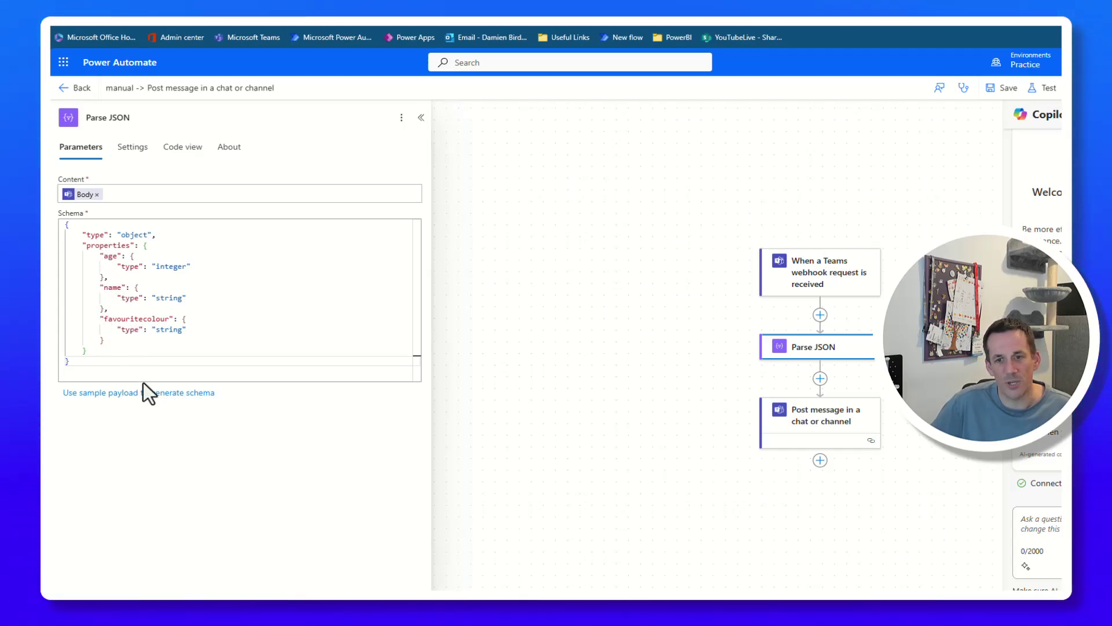
# Replace the Post message text with "Hi Body name, you are Body age and your favourite colour is Body favouritecolour", using the parsed fields as dynamic values.
pyautogui.click(841, 416)
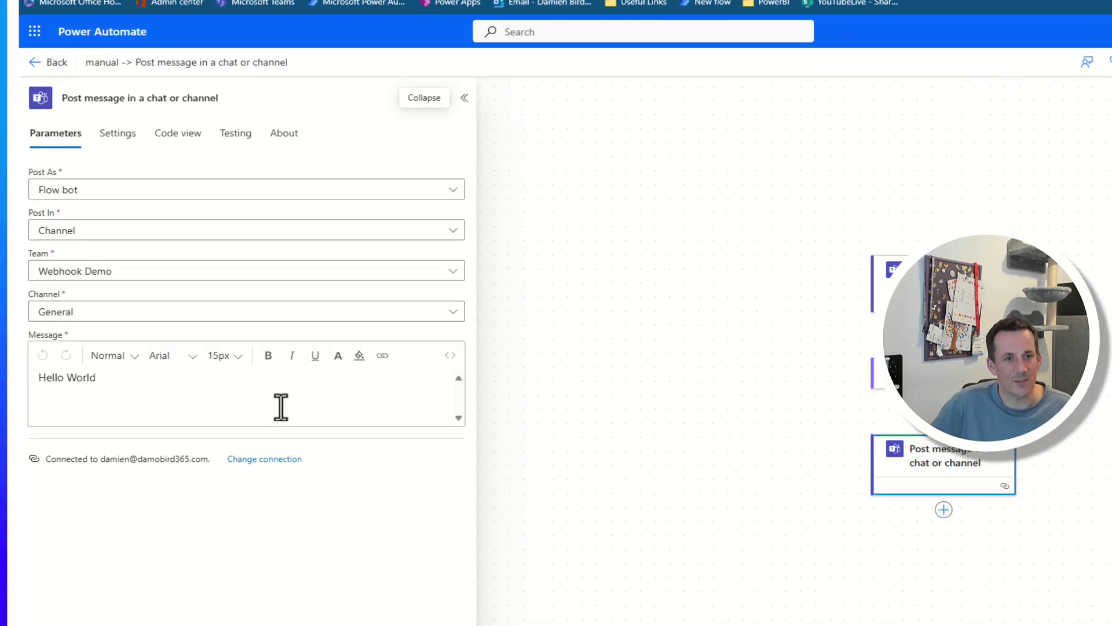
pyautogui.click(133, 384)
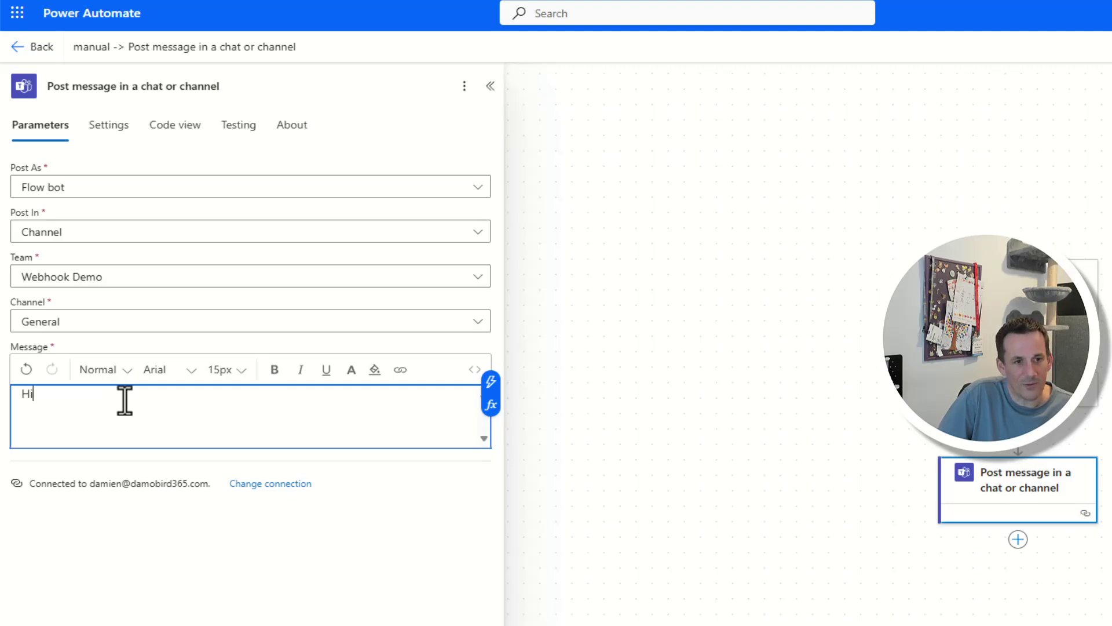
pyautogui.click(491, 381)
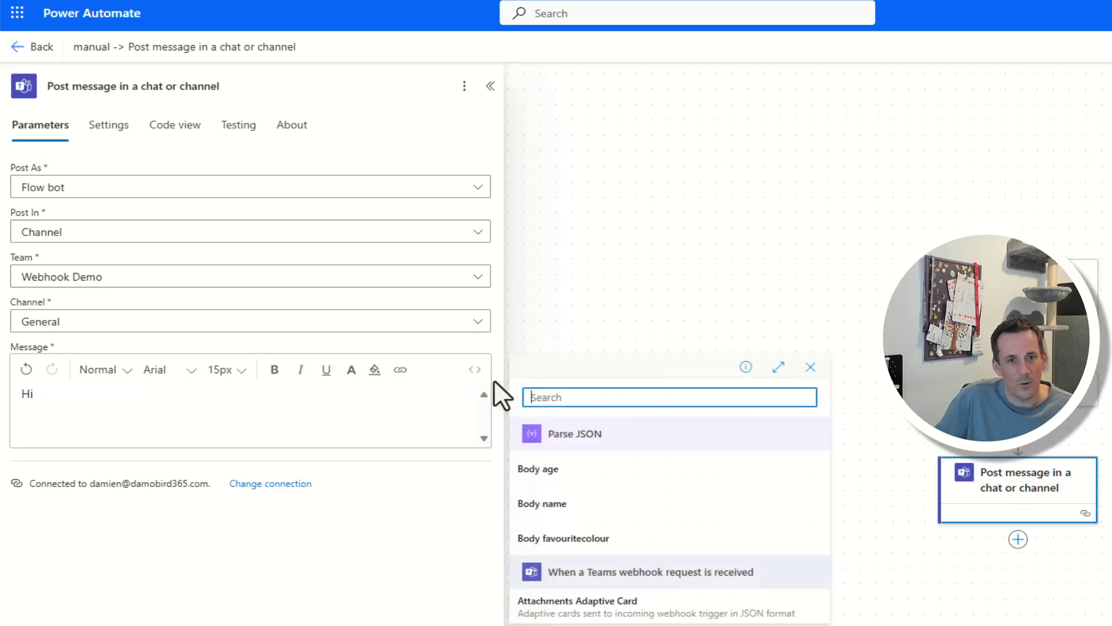
pyautogui.click(573, 504)
pyautogui.write(', you are')
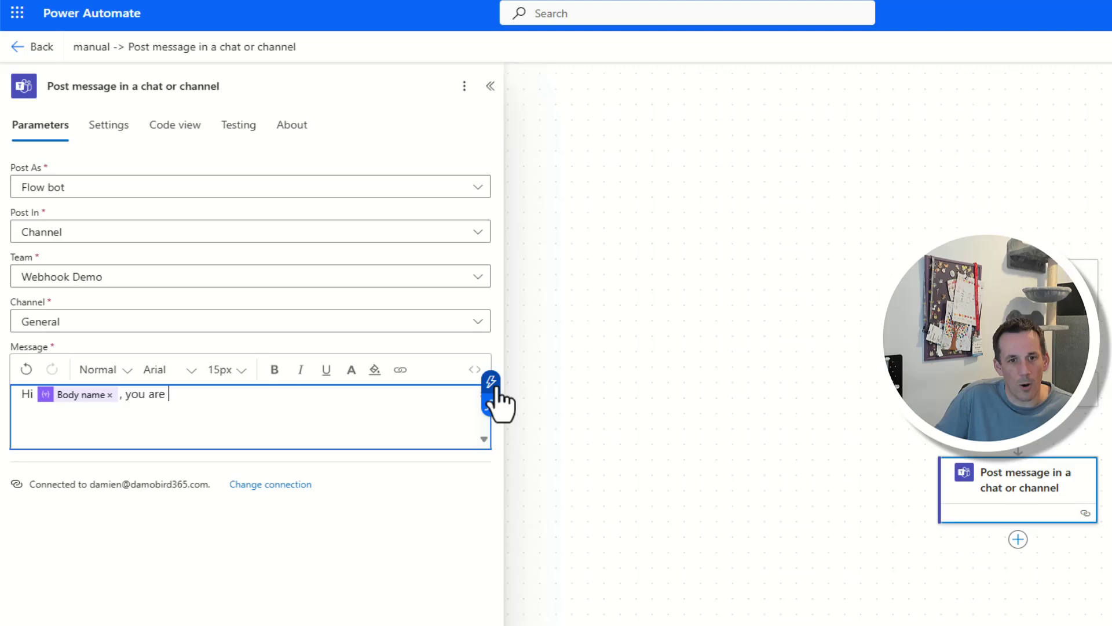
pyautogui.click(492, 382)
pyautogui.click(564, 464)
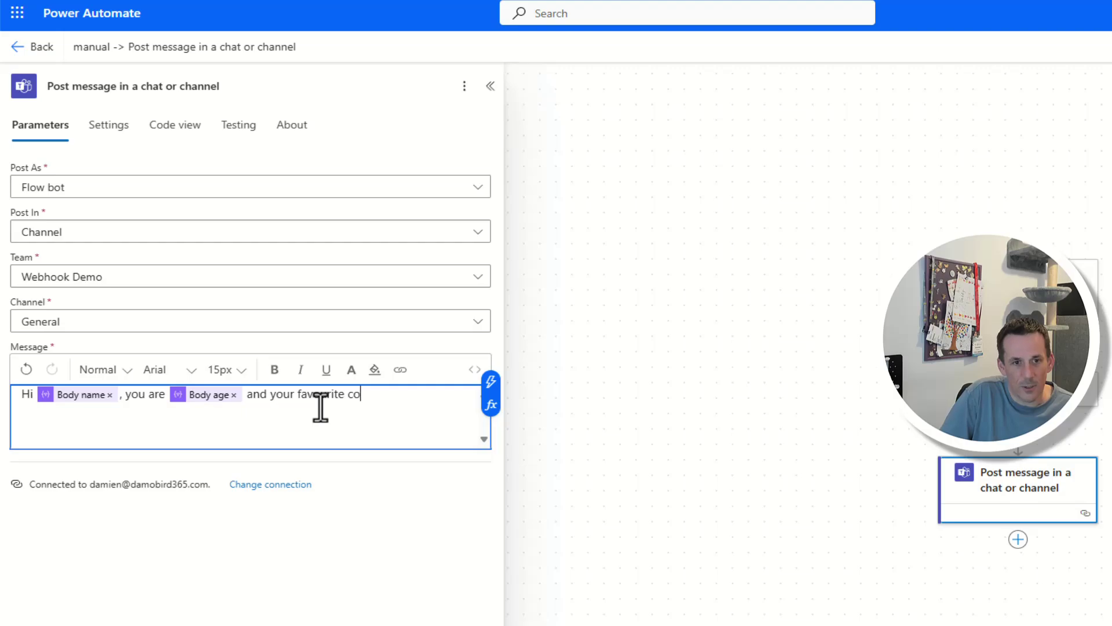
pyautogui.click(491, 383)
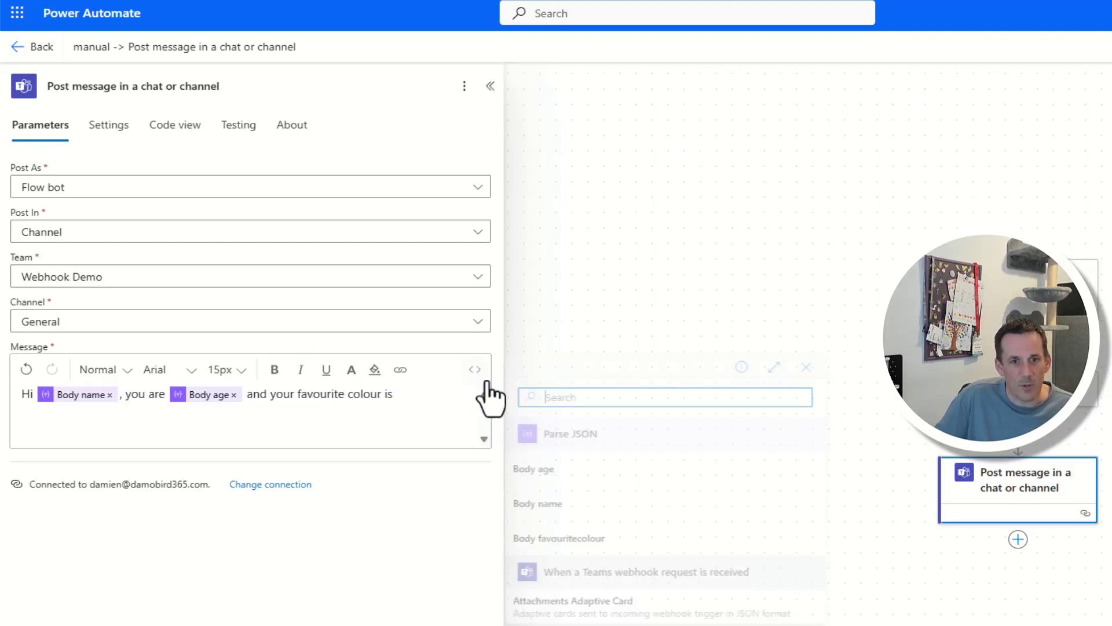
pyautogui.click(589, 547)
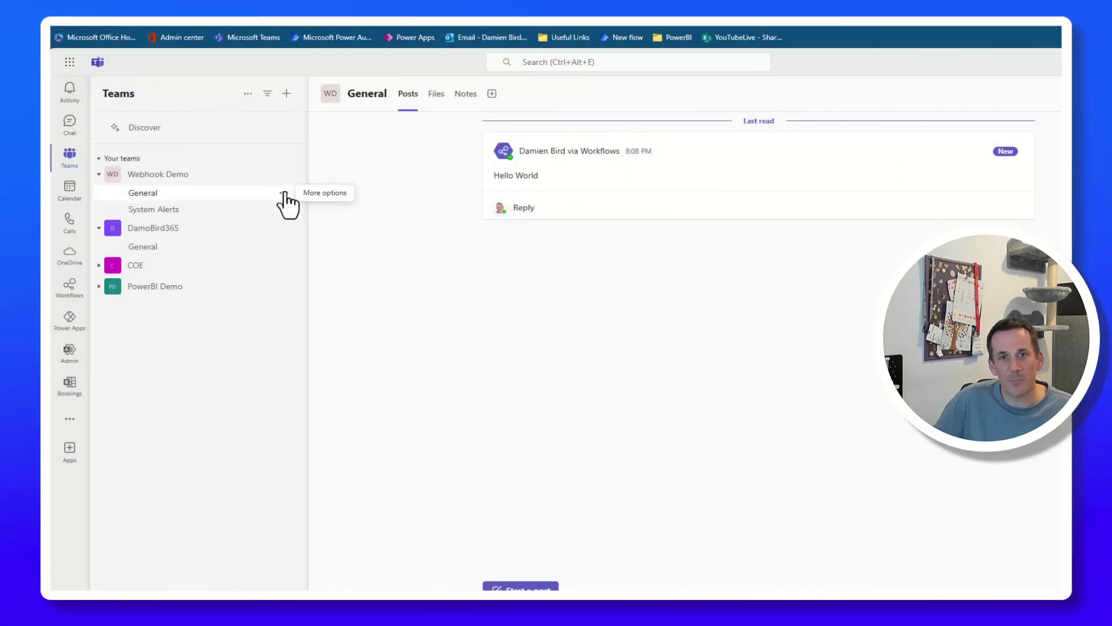
# In Microsoft Teams, get the link to the General channel of the Webhook Demo team and copy it.
pyautogui.click(284, 195)
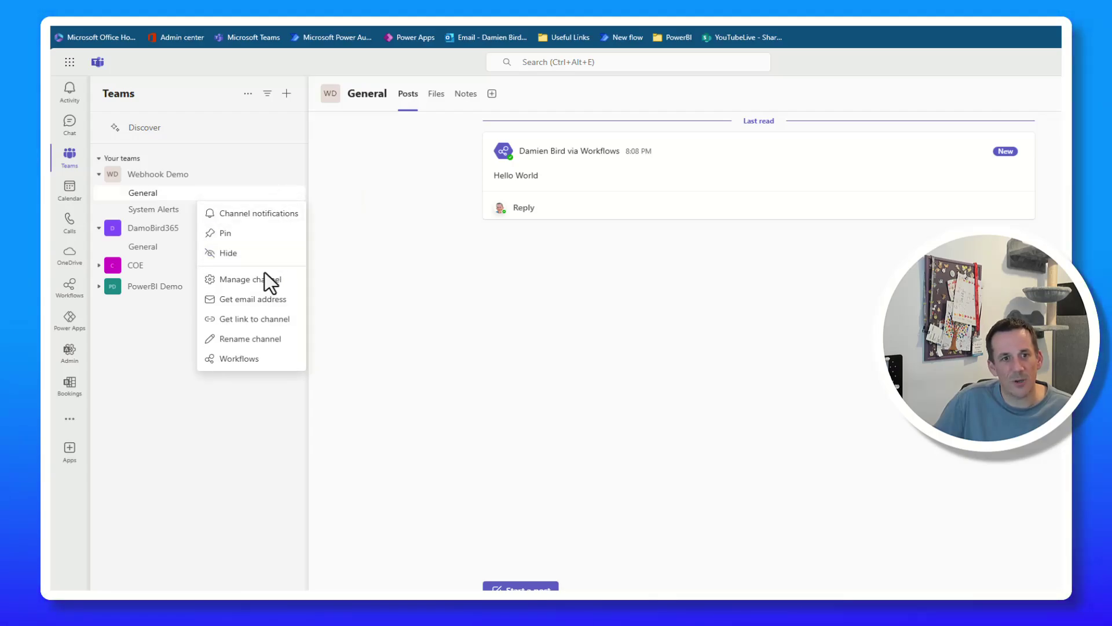
pyautogui.click(261, 324)
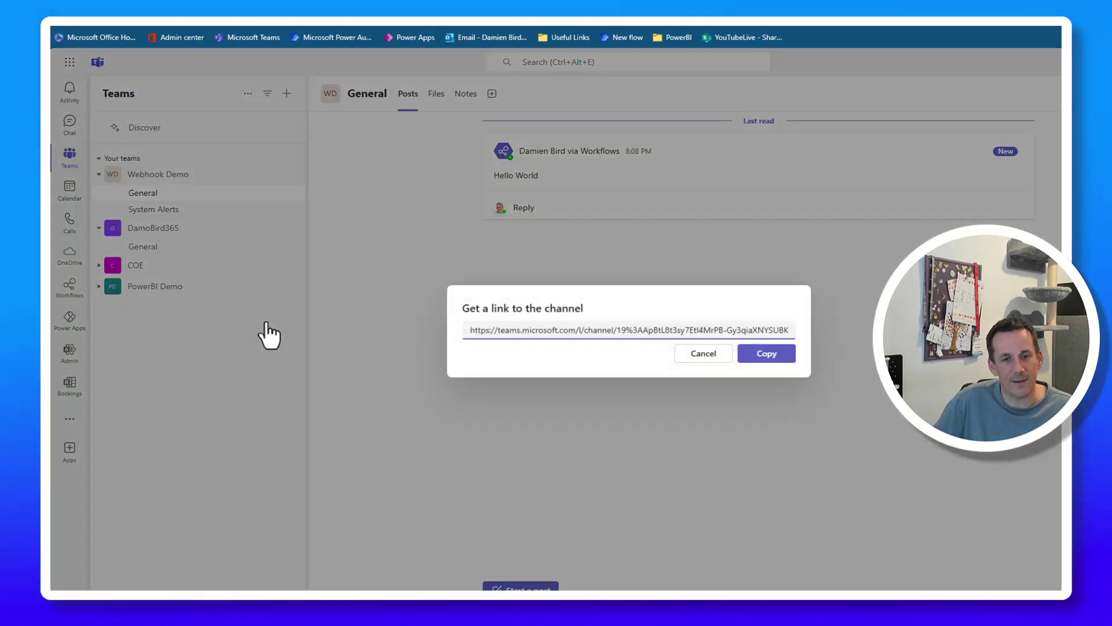
pyautogui.click(766, 354)
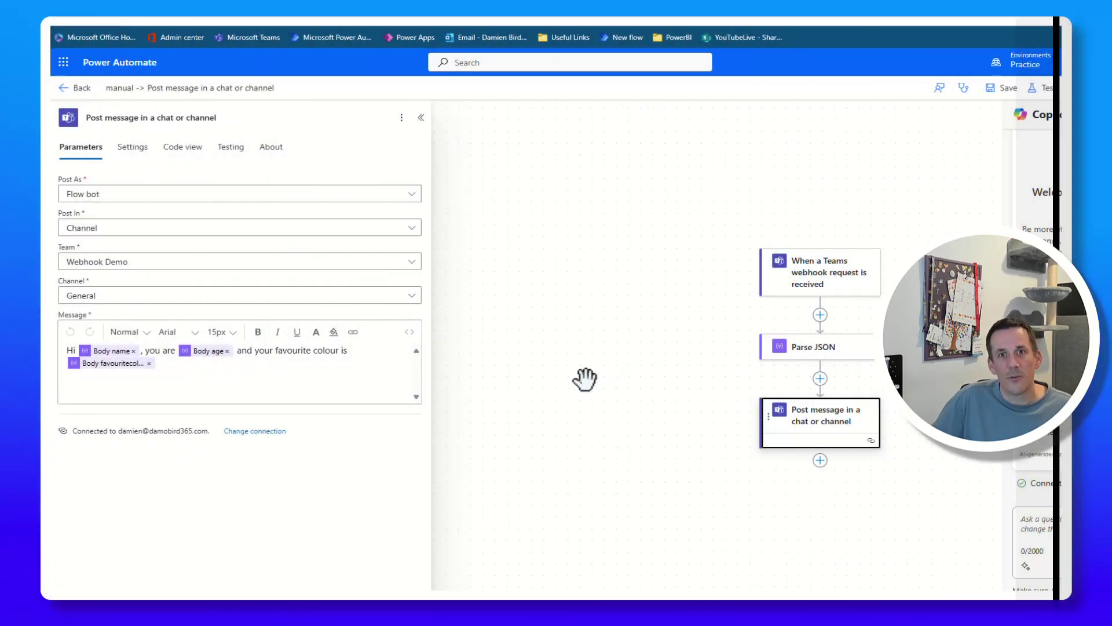
# In the flow's Post message action in Power Automate, set Team to a custom value with the expression triggerBody()?['TeamID'].
pyautogui.click(407, 262)
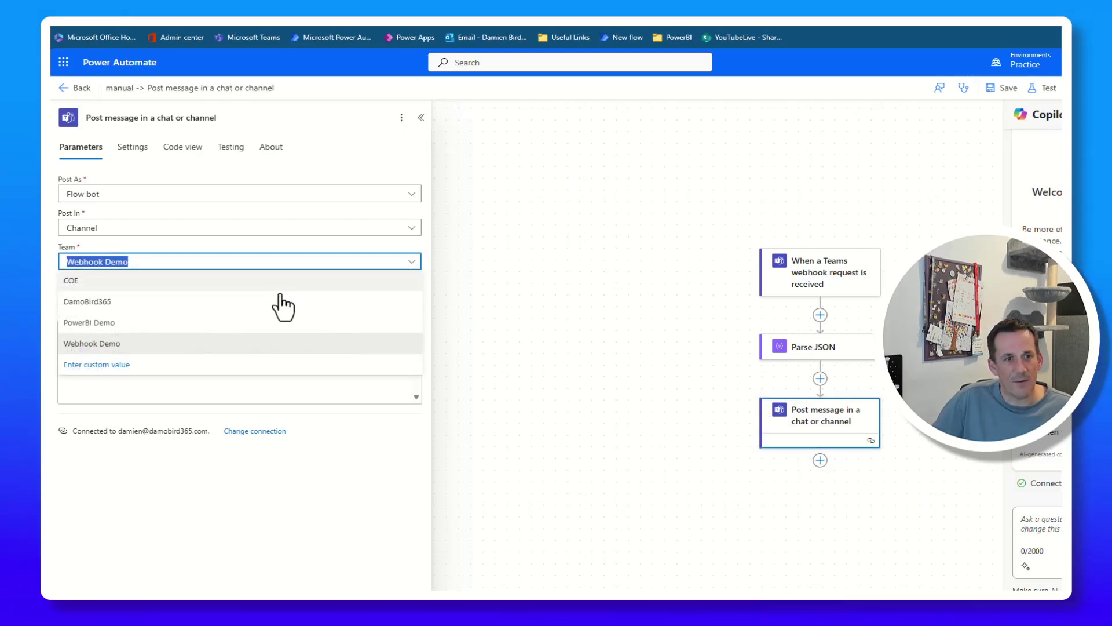
pyautogui.click(129, 365)
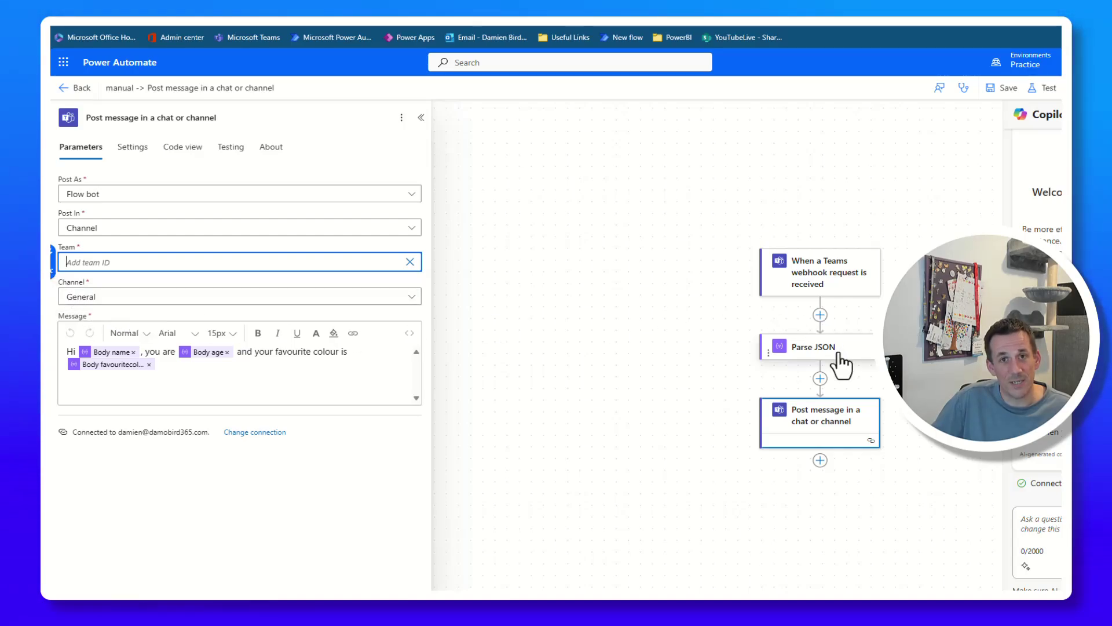
pyautogui.click(56, 278)
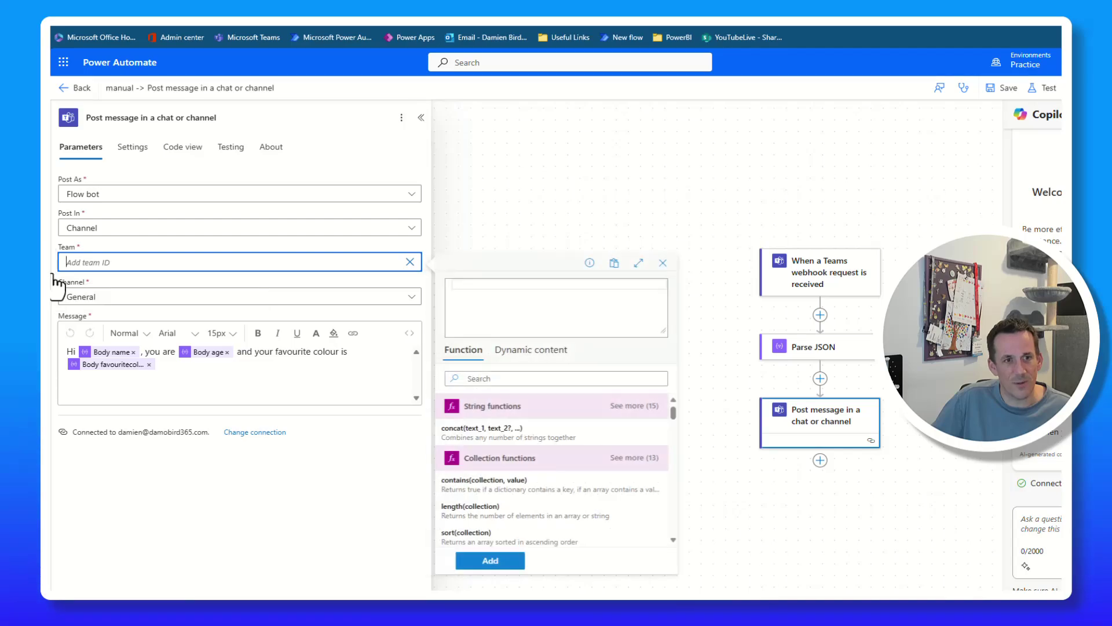
pyautogui.click(538, 354)
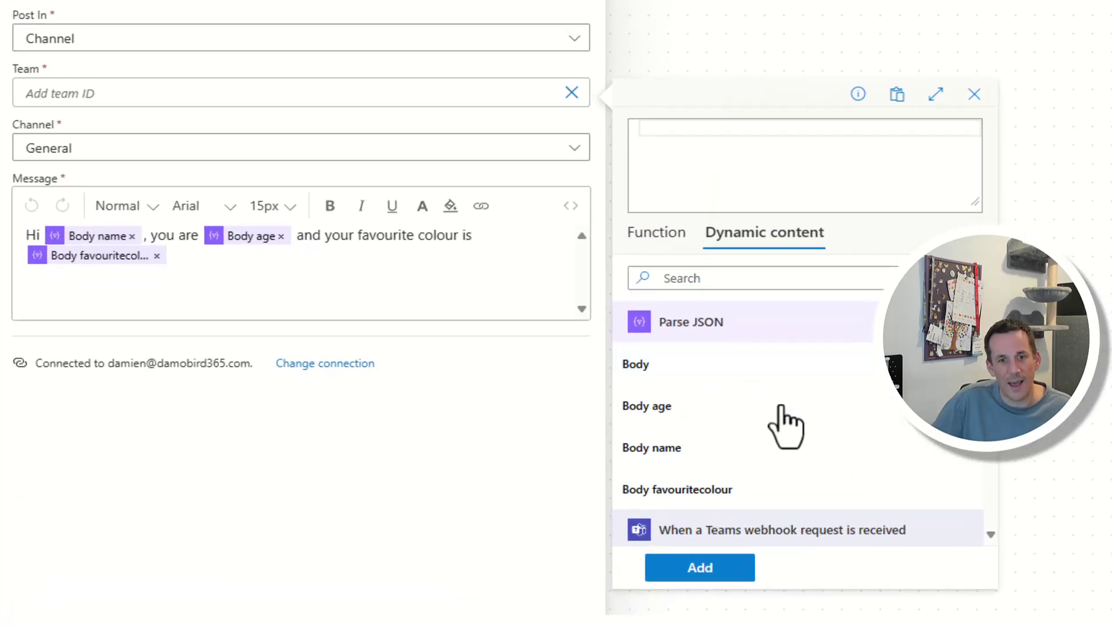
pyautogui.scroll(-3, 786, 426)
pyautogui.click(675, 530)
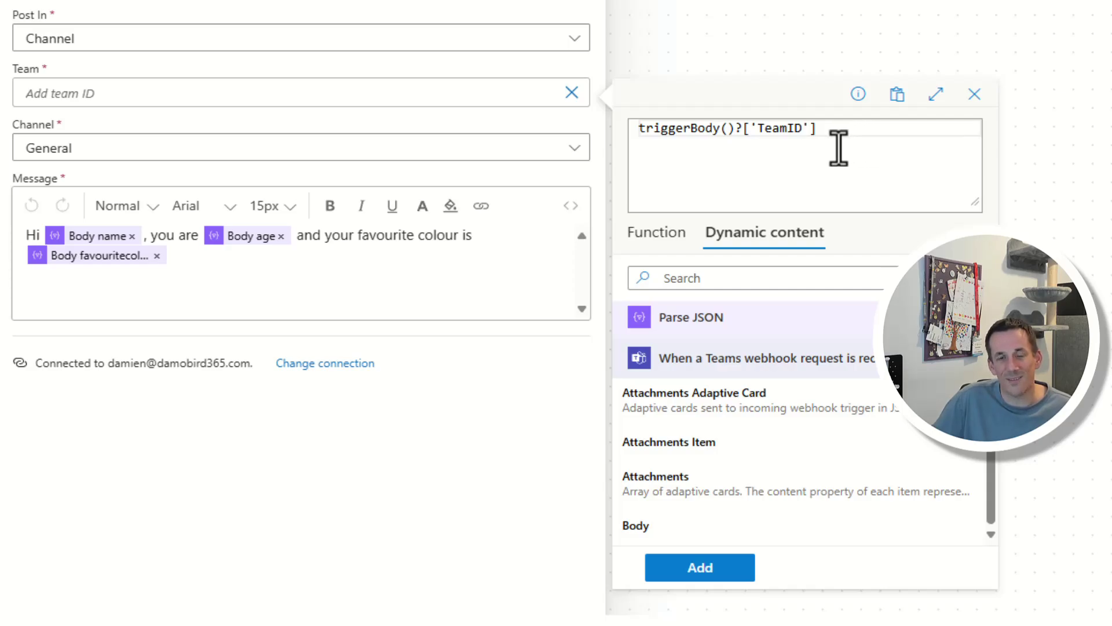
pyautogui.click(708, 570)
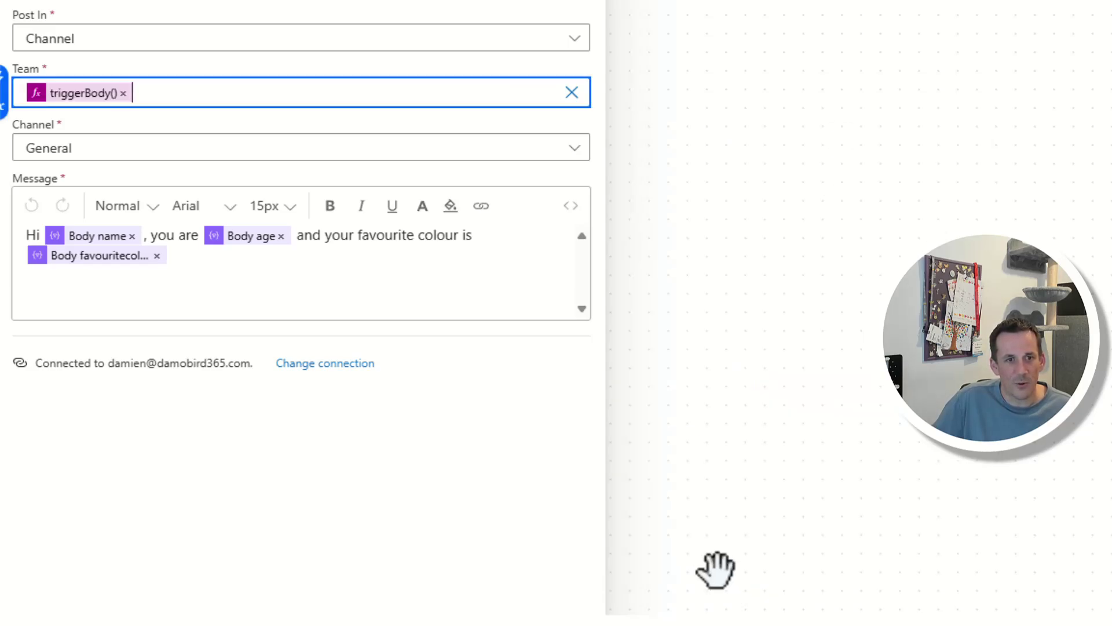
# Set the Post message action's Channel to a custom value with the expression triggerBody()?['ChannelID'].
pyautogui.click(93, 154)
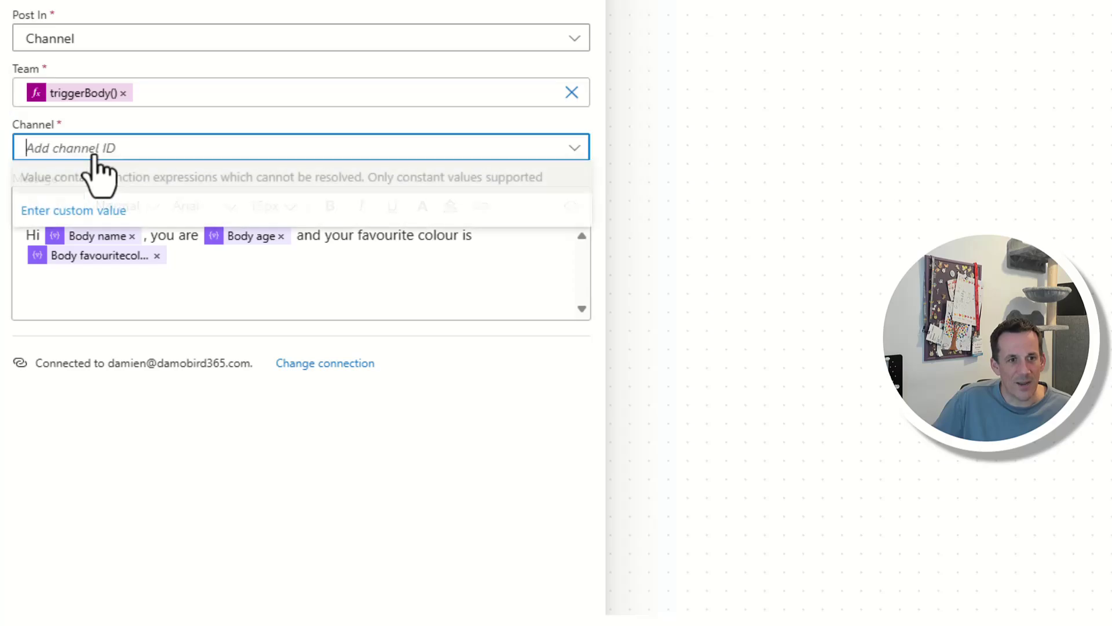
pyautogui.click(90, 212)
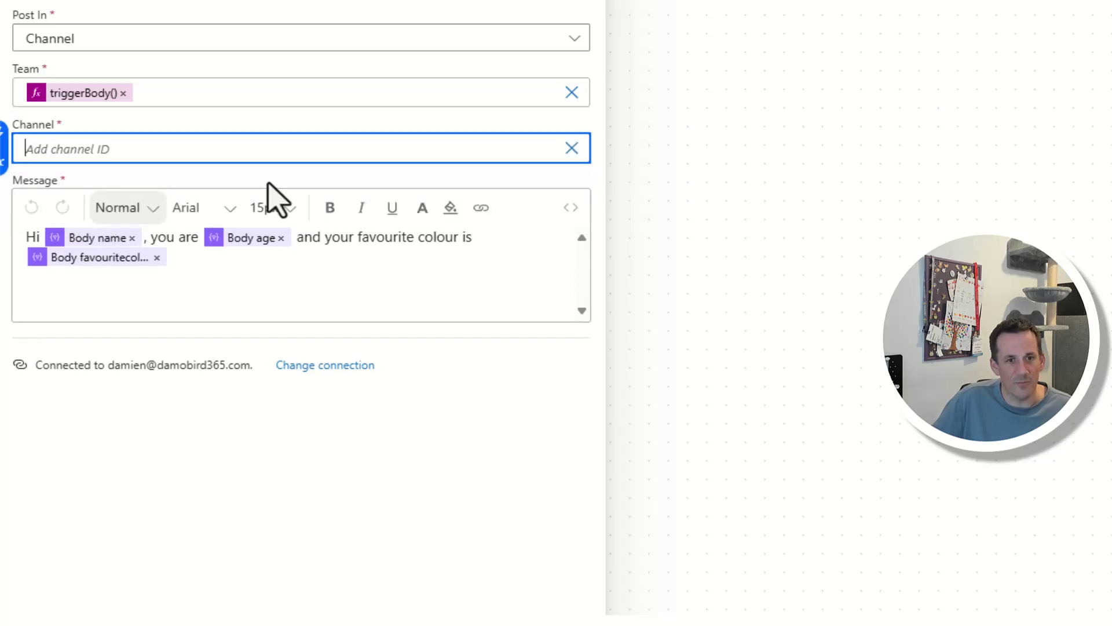
pyautogui.click(7, 170)
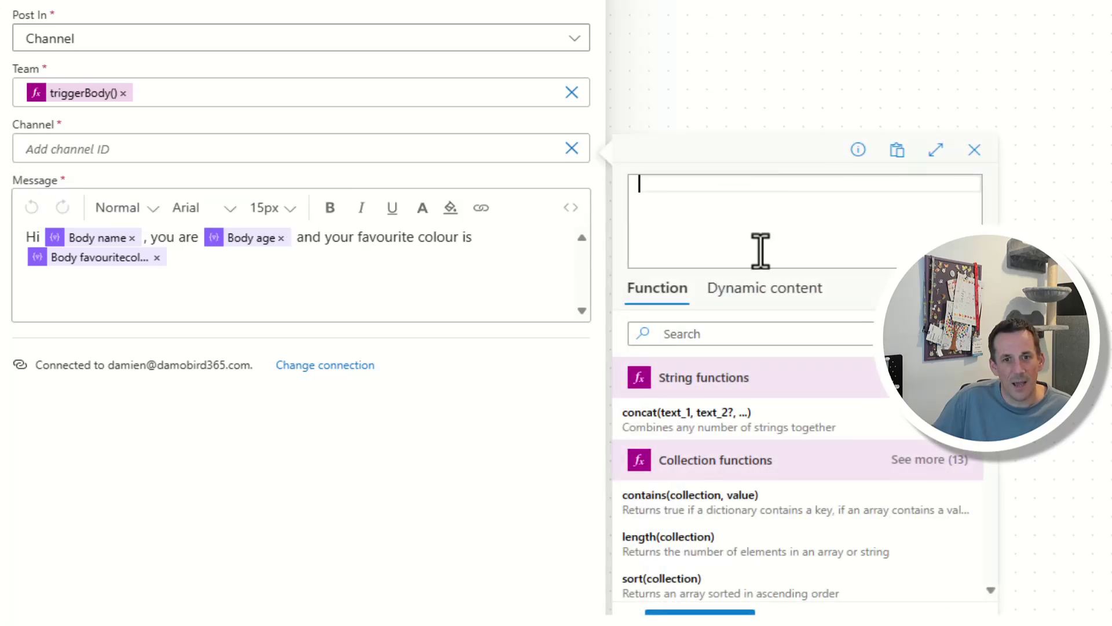
pyautogui.click(760, 293)
pyautogui.scroll(-5, 713, 498)
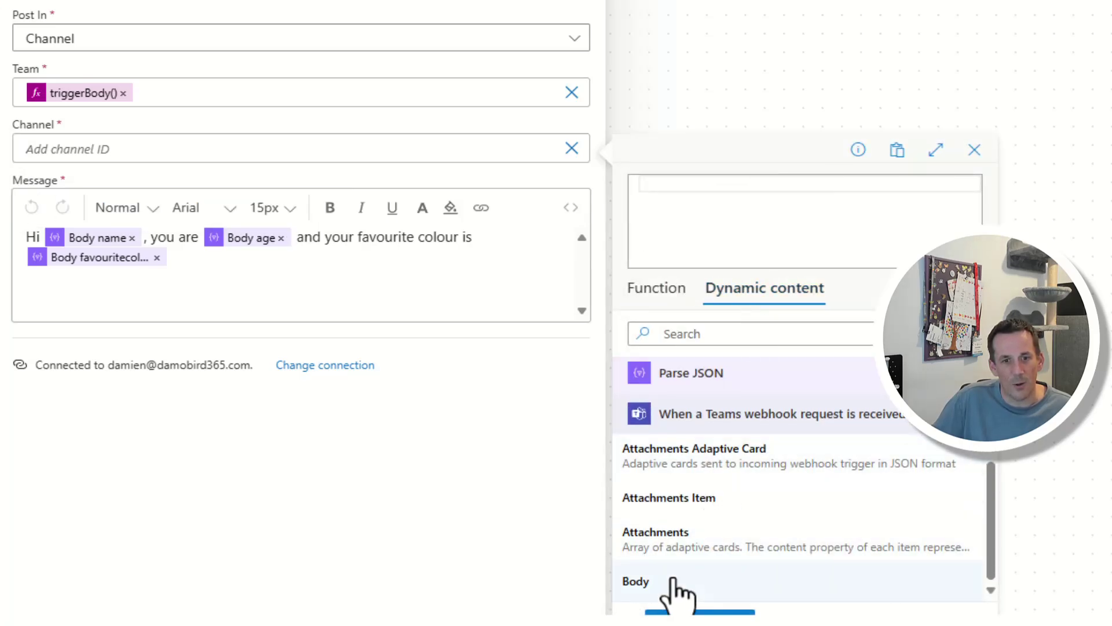
pyautogui.click(659, 584)
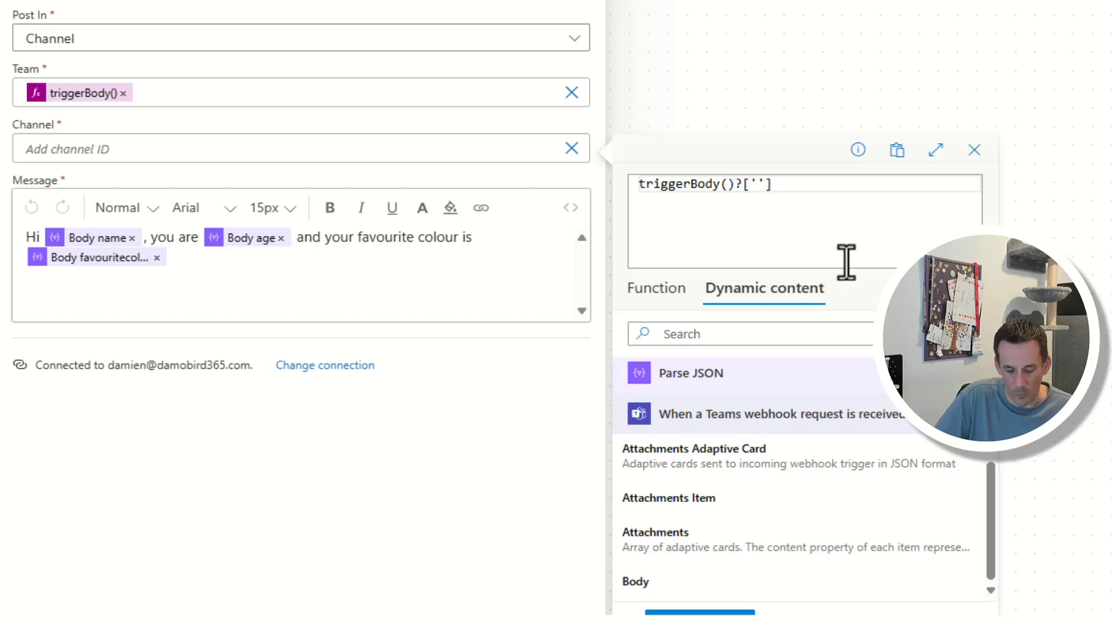
pyautogui.write('ChannelID')
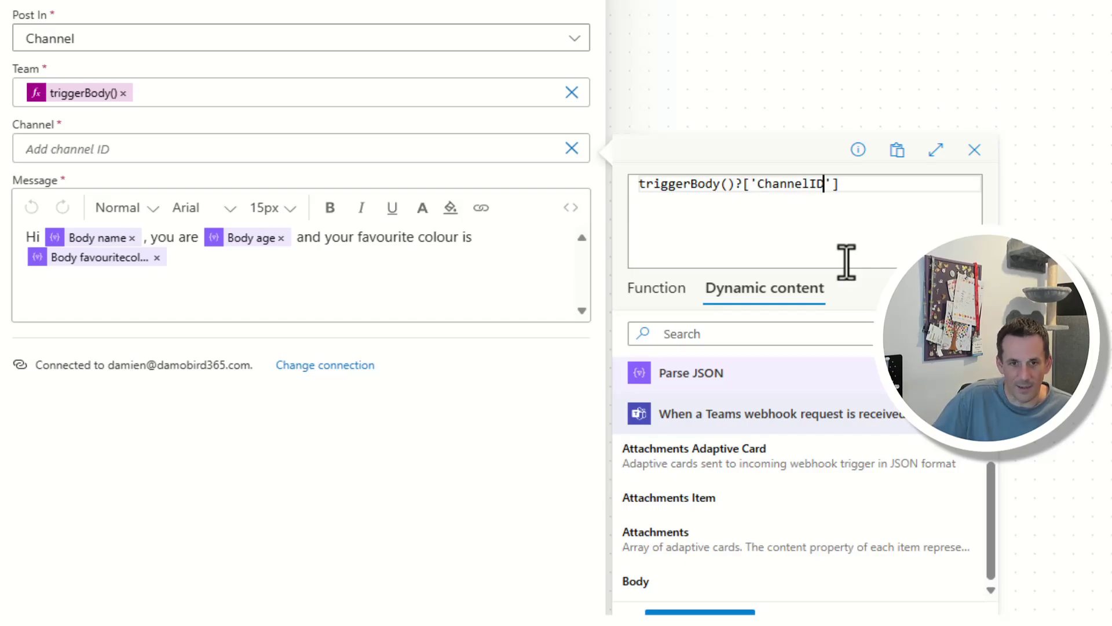
pyautogui.click(700, 611)
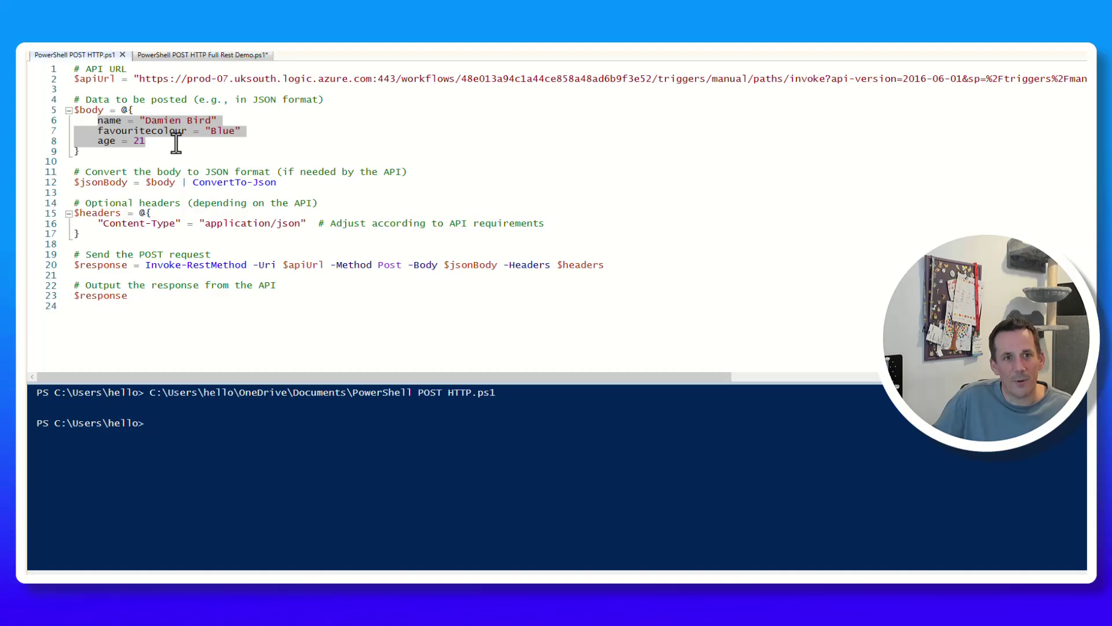
# Add TeamID and ChannelID entries without values to the script's $body block and paste the copied General channel link on the line below.
pyautogui.click(175, 142)
pyautogui.press('Return')
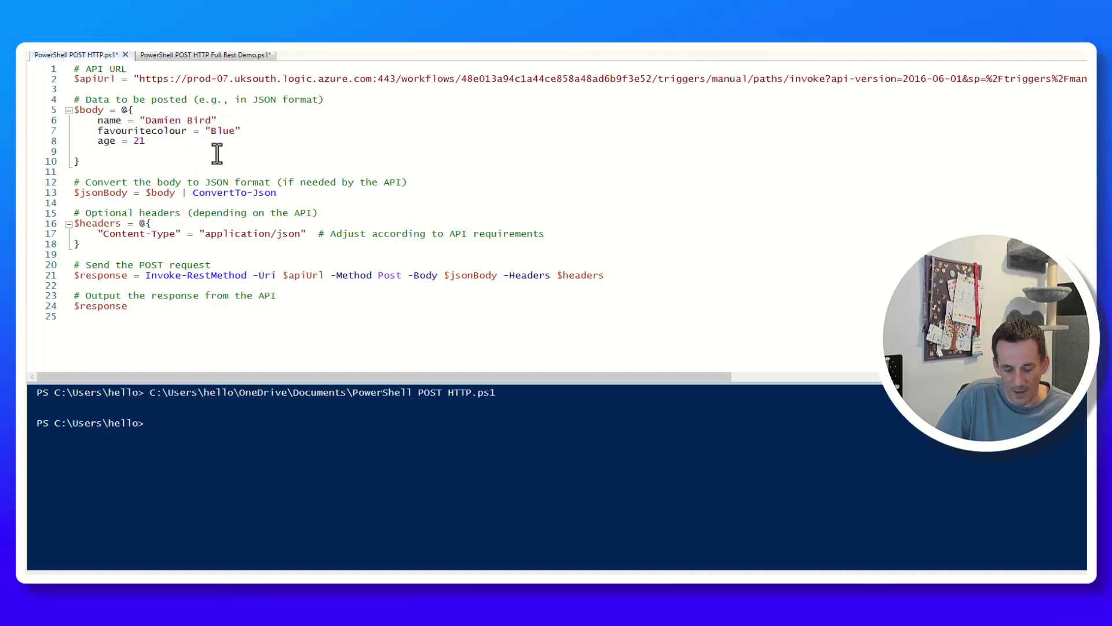
pyautogui.write('TeamID =')
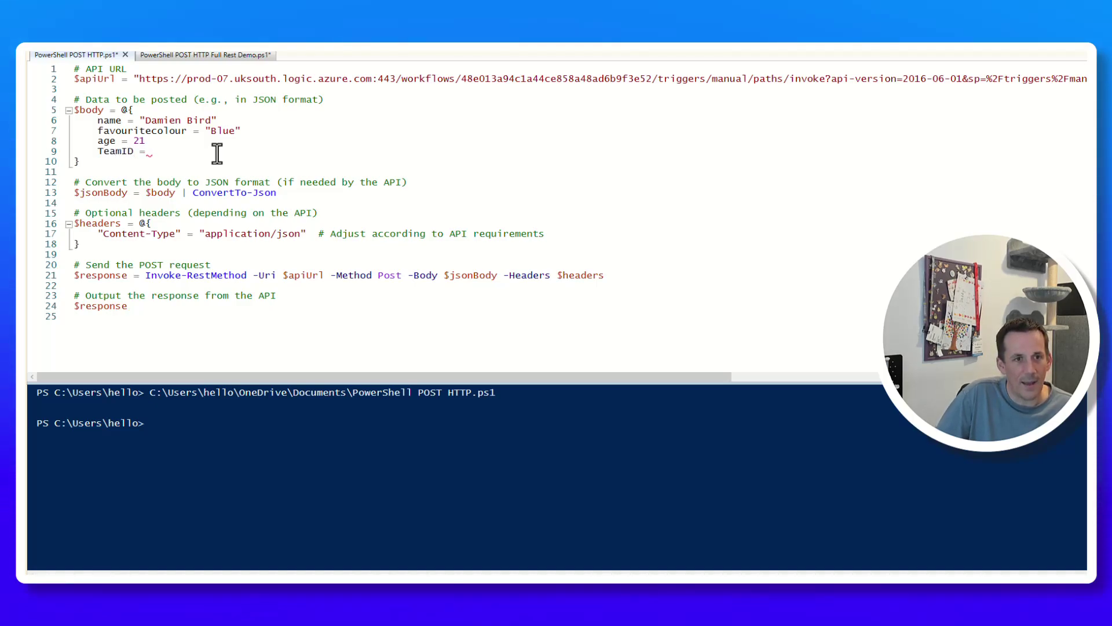
pyautogui.press('Return')
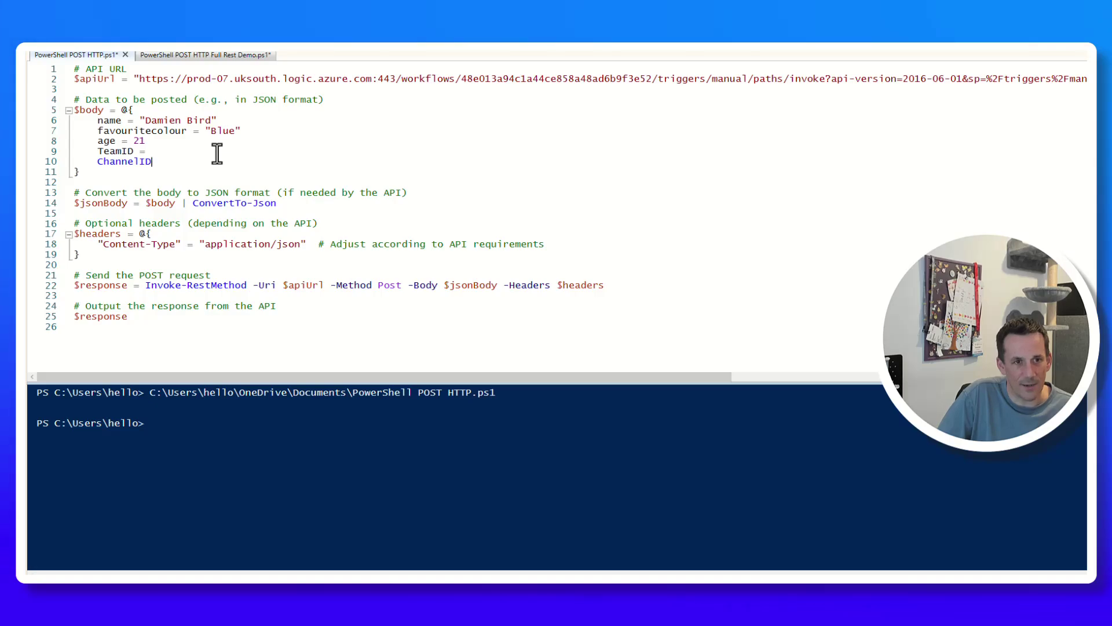
pyautogui.write('ChannelID =')
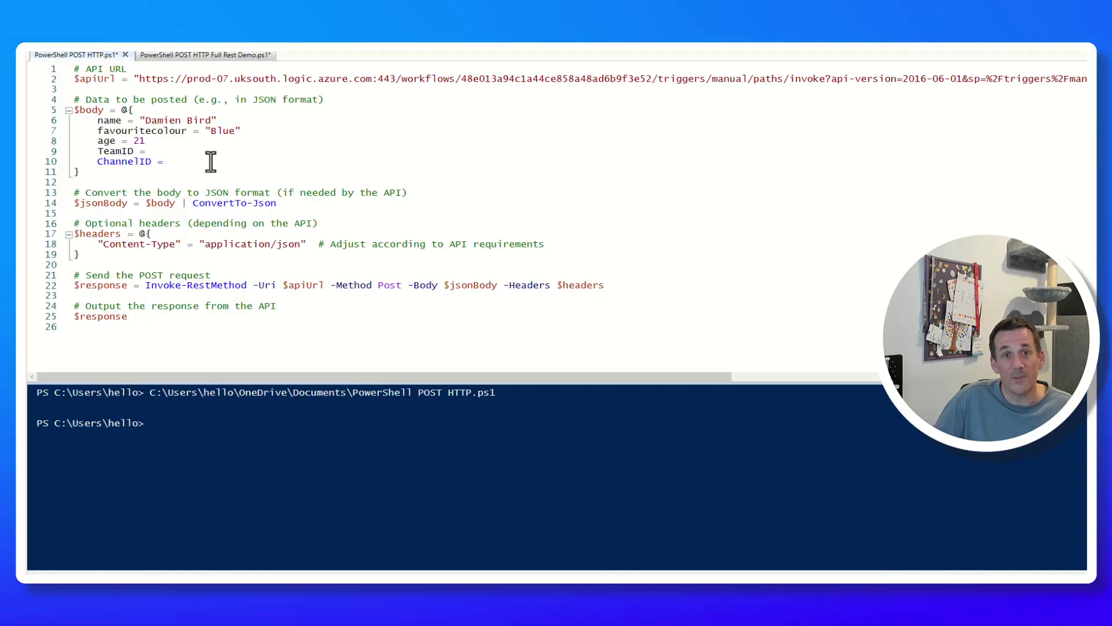
pyautogui.press('Return')
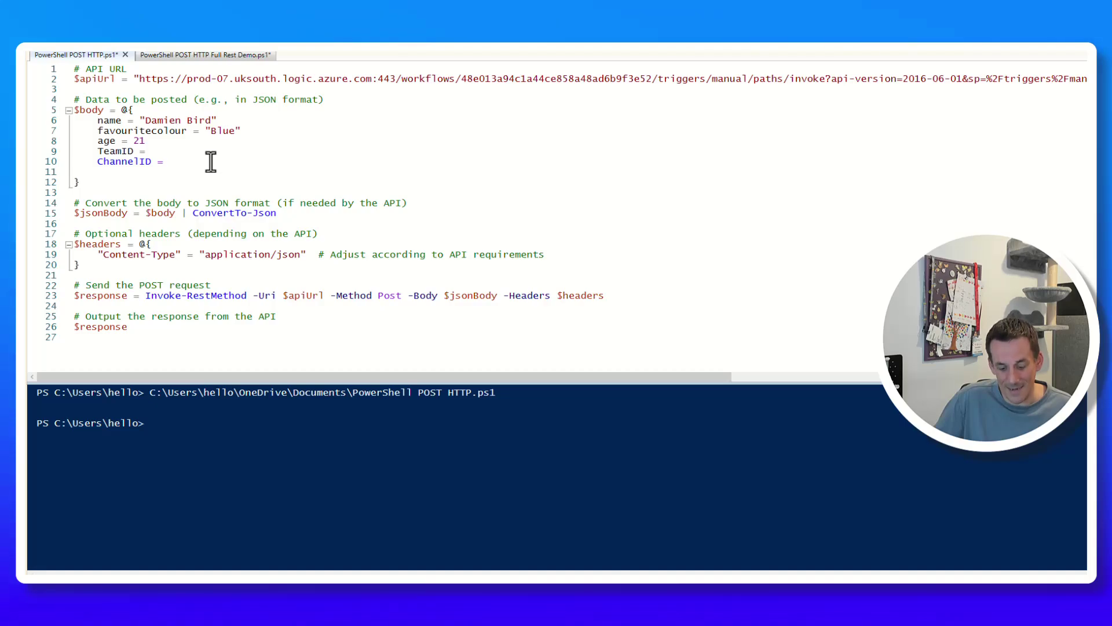
pyautogui.hotkey('ctrl', 'v')
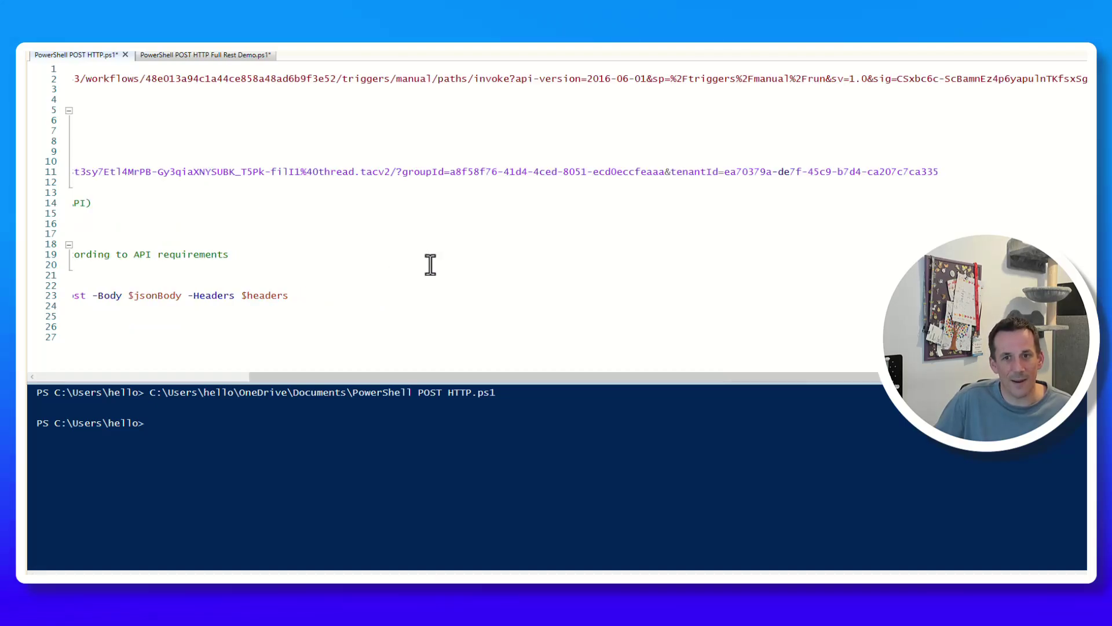
# Fill TeamID with the groupId from the pasted link and ChannelID with the channel ID segment ending in thread.tacv2.
pyautogui.moveTo(767, 172); pyautogui.dragTo(982, 172)
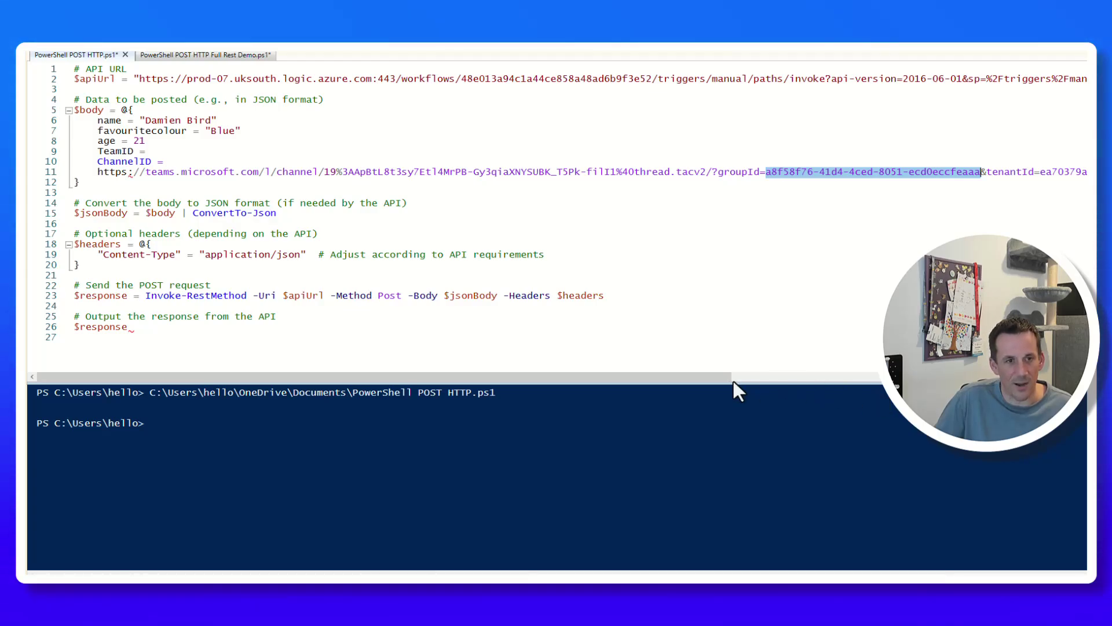
pyautogui.click(154, 151)
pyautogui.write('a8f58f76-41d4-4ced-8051-ecd0eccfeaaa')
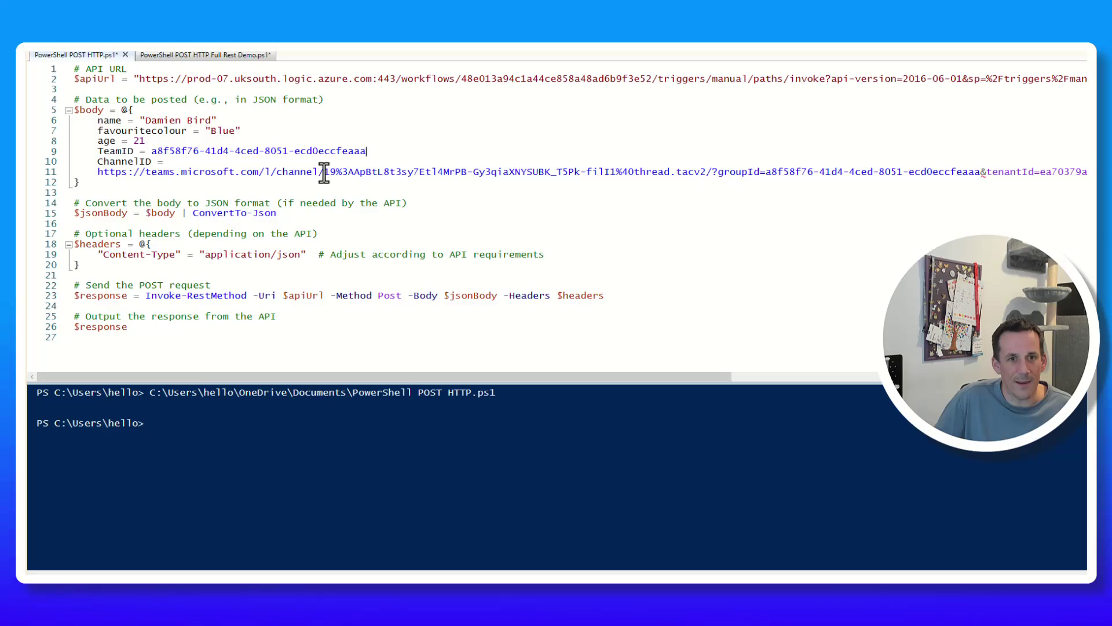
pyautogui.moveTo(324, 173); pyautogui.dragTo(708, 172)
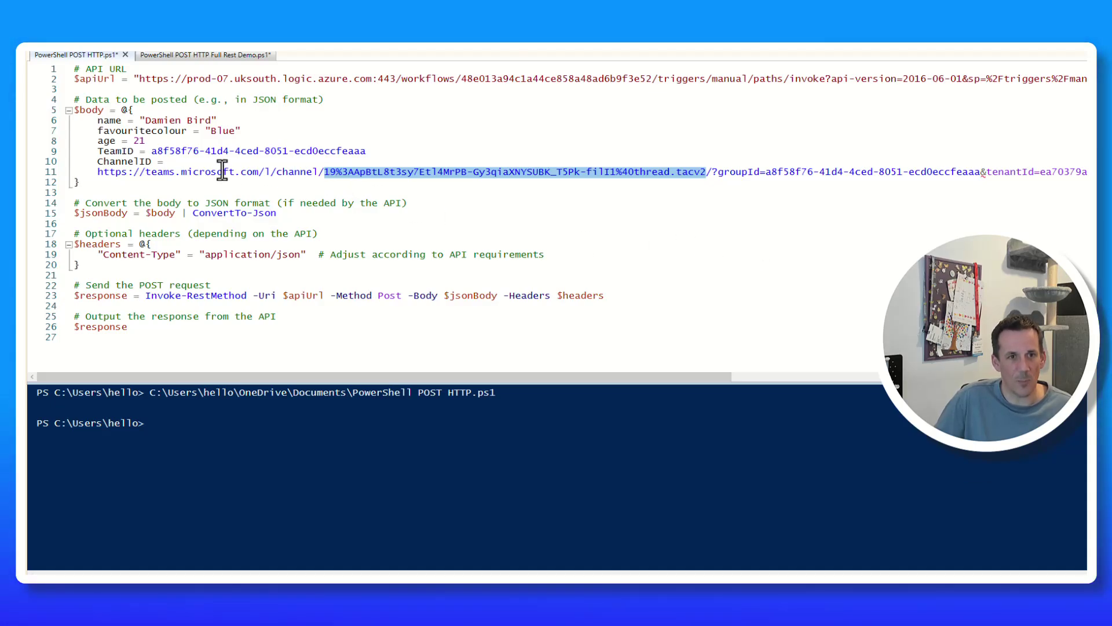
pyautogui.hotkey('ctrl', 'c')
pyautogui.click(168, 162)
pyautogui.hotkey('ctrl', 'v')
# Delete the pasted Teams channel link from the $body block.
pyautogui.moveTo(97, 172); pyautogui.dragTo(110, 174)
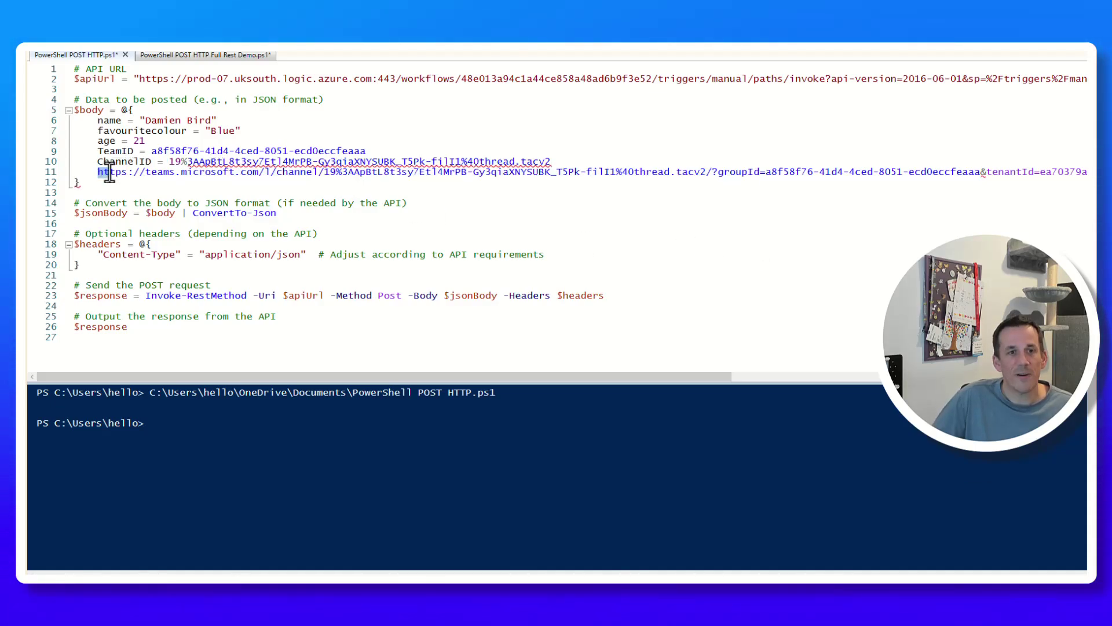
pyautogui.hotkey('shift', 'End')
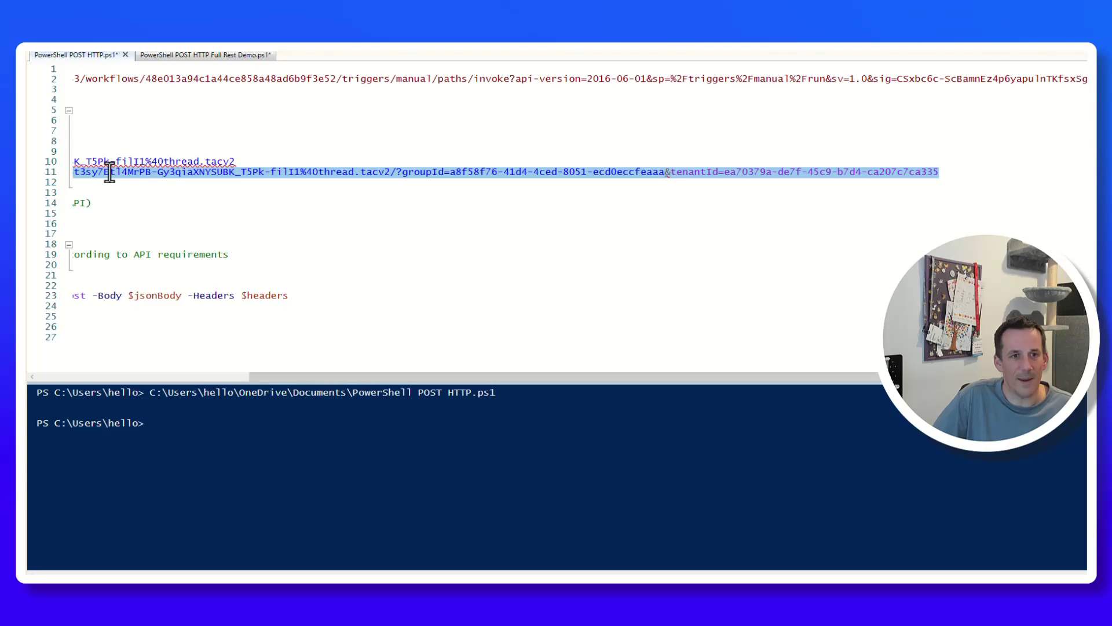
pyautogui.press('BackSpace')
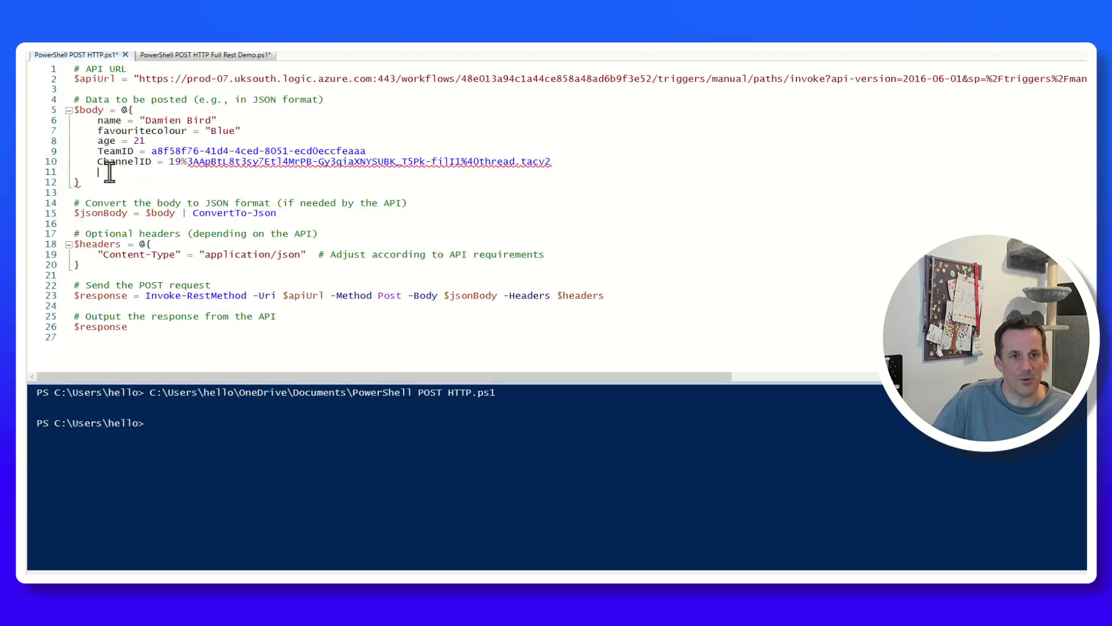
# Enclose the ChannelID and TeamID values in double quotation marks.
pyautogui.click(168, 161)
pyautogui.write('"')
pyautogui.click(566, 160)
pyautogui.write('"')
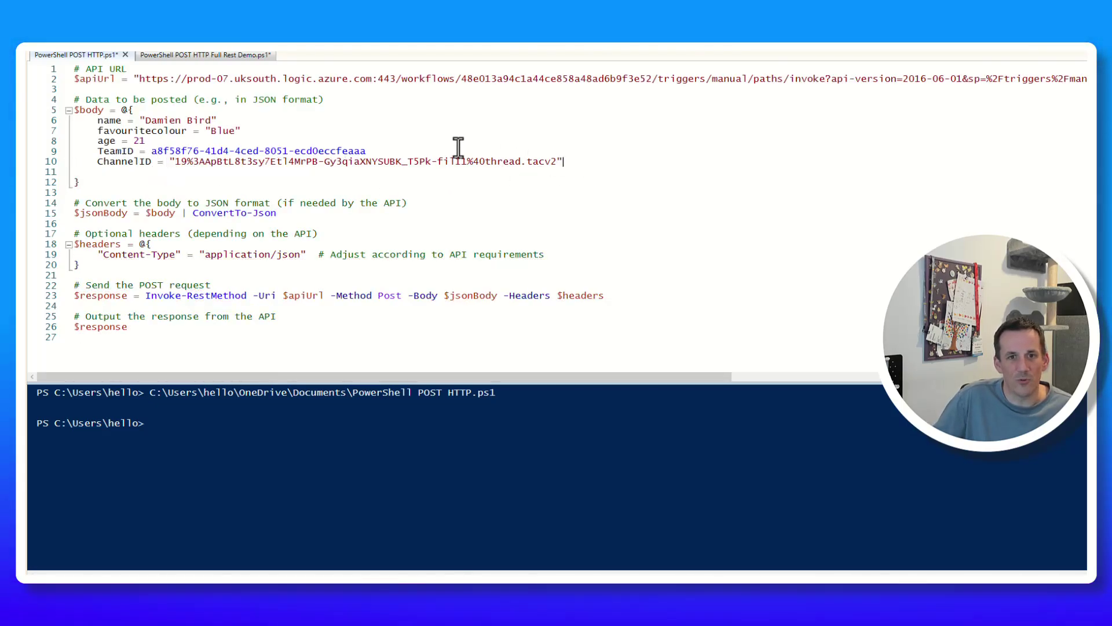
pyautogui.click(382, 150)
pyautogui.write('"')
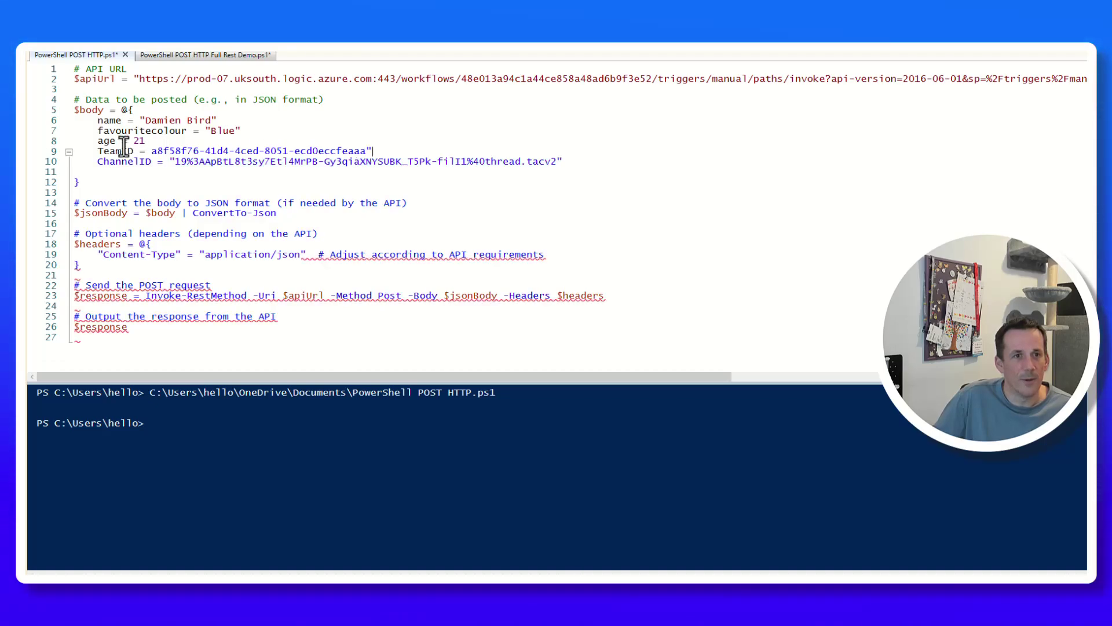
pyautogui.click(153, 151)
pyautogui.write('"')
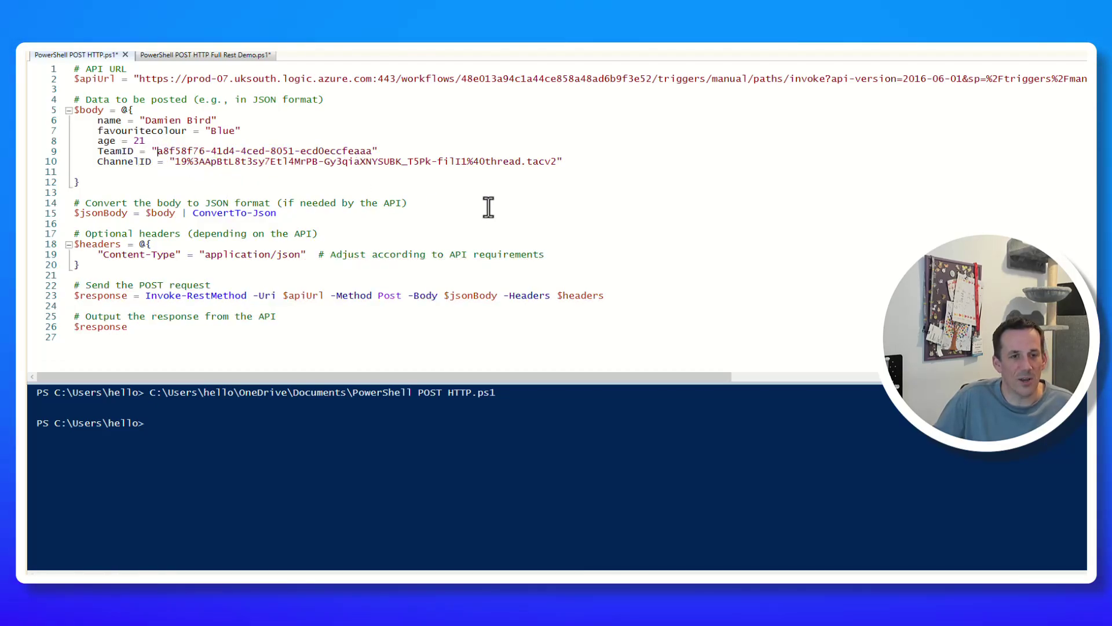
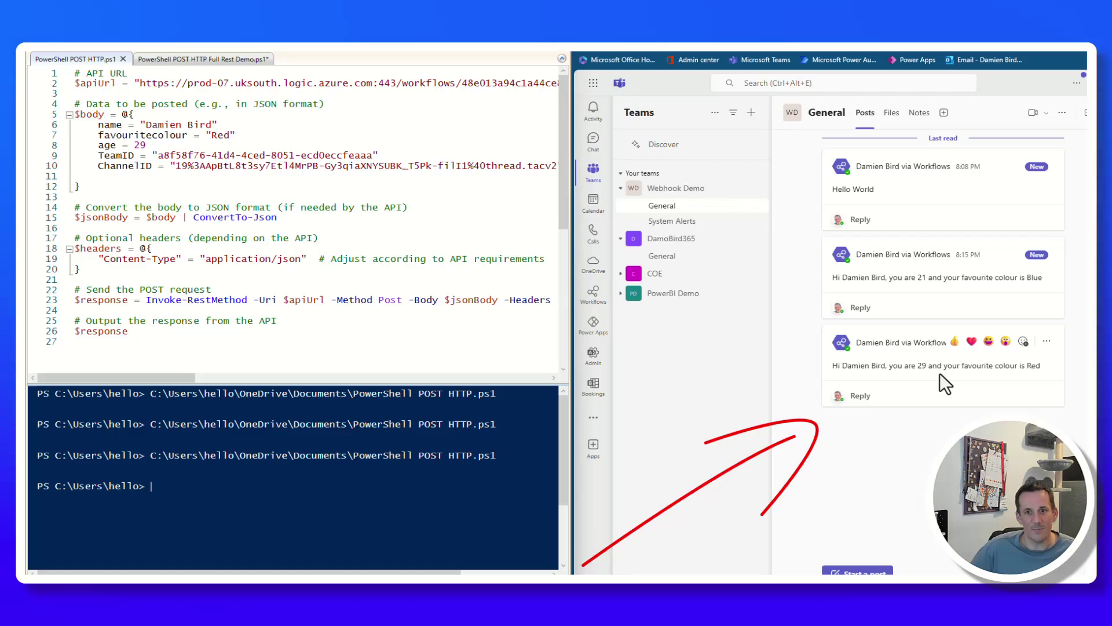
# In Microsoft Teams, get the link to the System Alerts channel, copy only its channel ID segment and dismiss the link dialog.
pyautogui.click(677, 230)
pyautogui.click(749, 222)
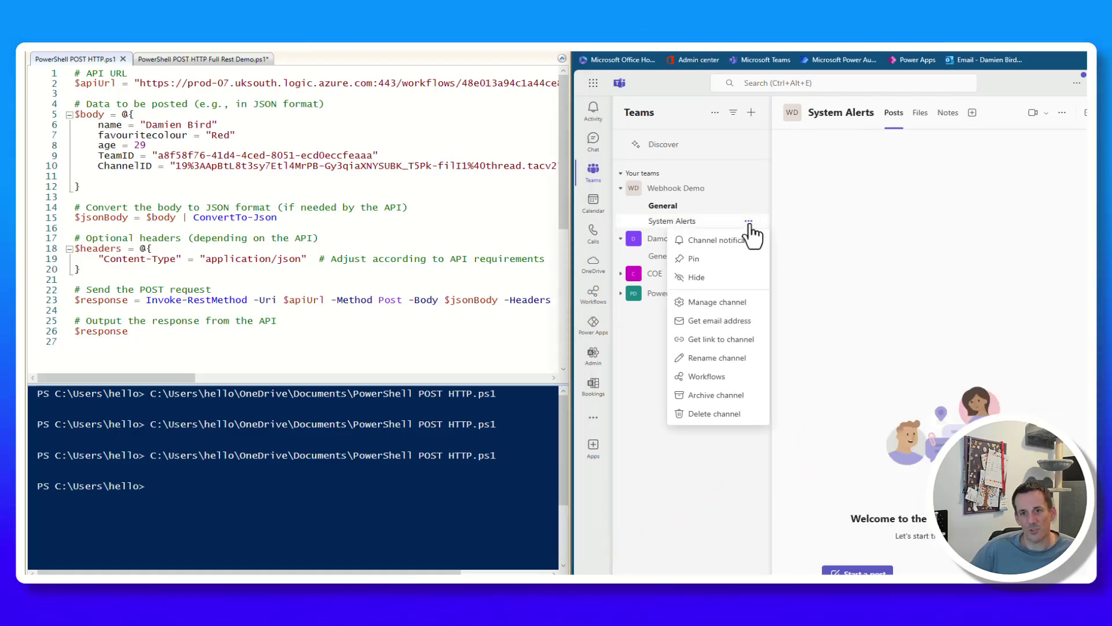
pyautogui.click(732, 342)
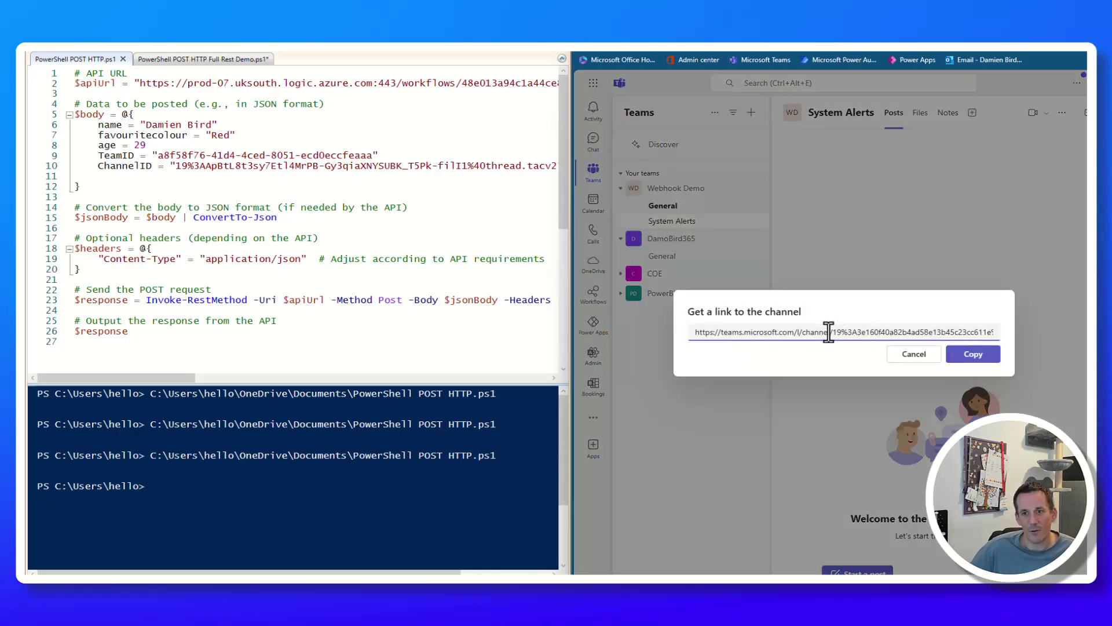
pyautogui.moveTo(829, 332); pyautogui.dragTo(962, 332)
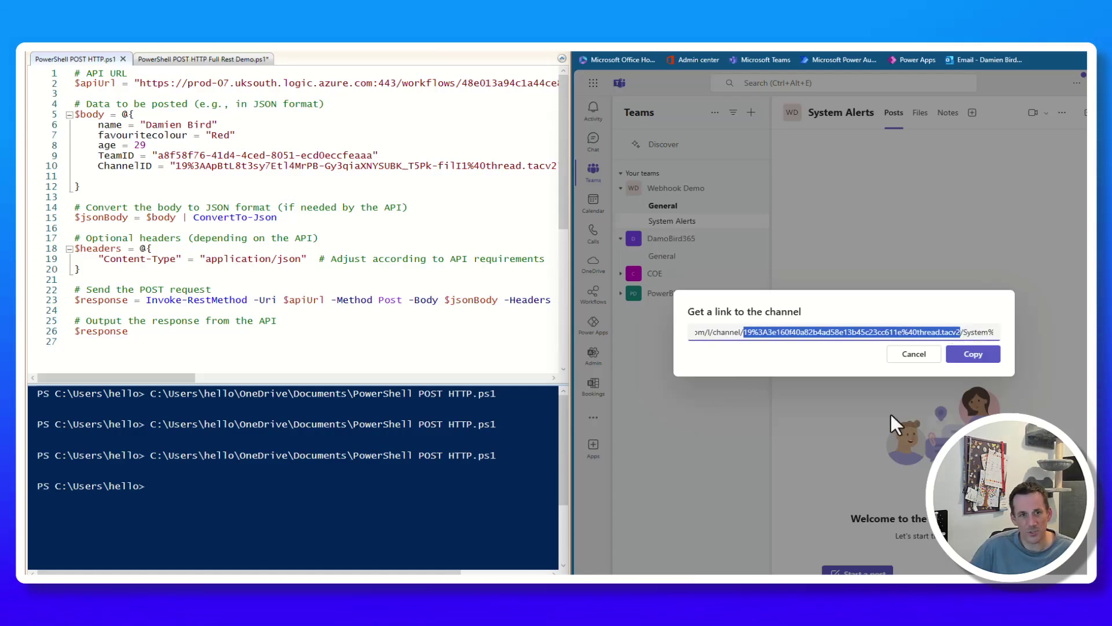
pyautogui.click(920, 355)
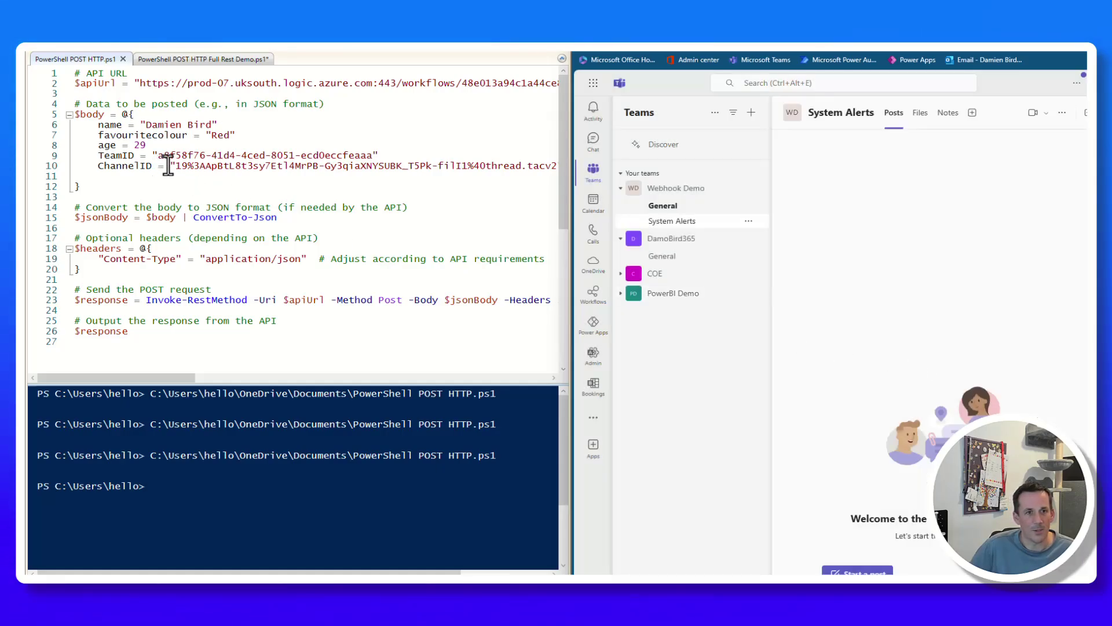
# Replace the ChannelID value in the PowerShell script with the copied System Alerts channel ID, and save and run the script.
pyautogui.moveTo(168, 166); pyautogui.dragTo(460, 170)
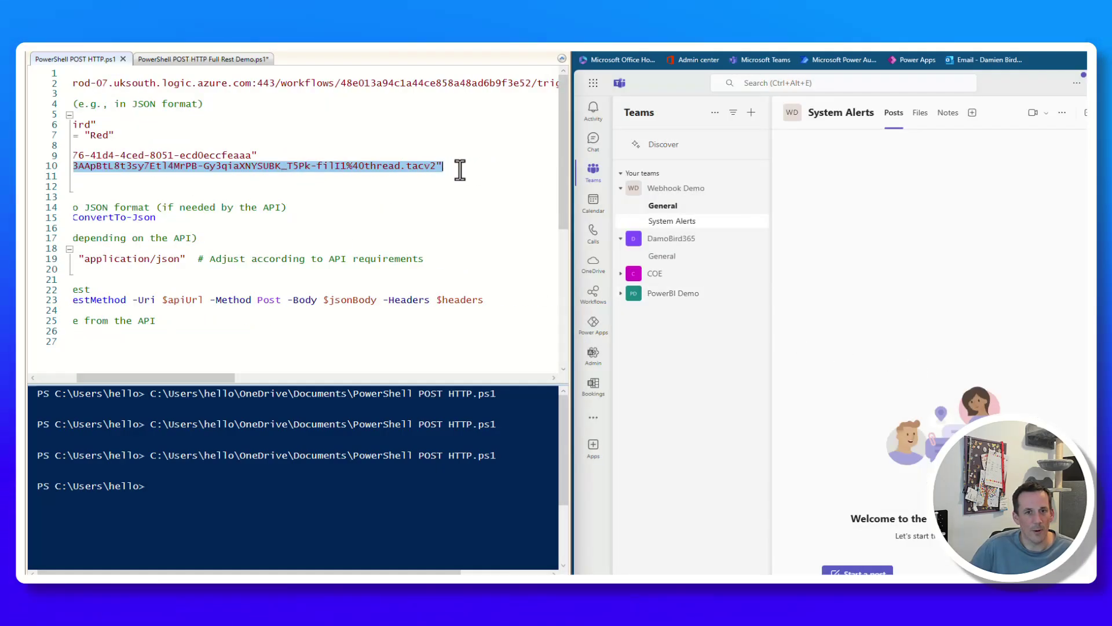
pyautogui.hotkey('ctrl', 'v')
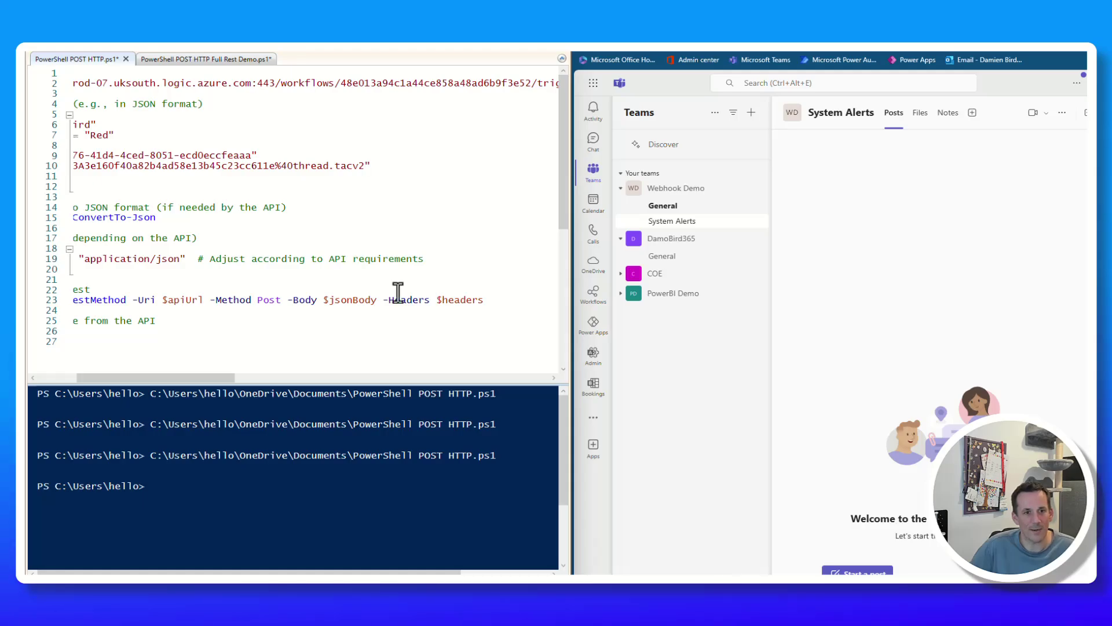
pyautogui.moveTo(224, 374); pyautogui.dragTo(103, 365)
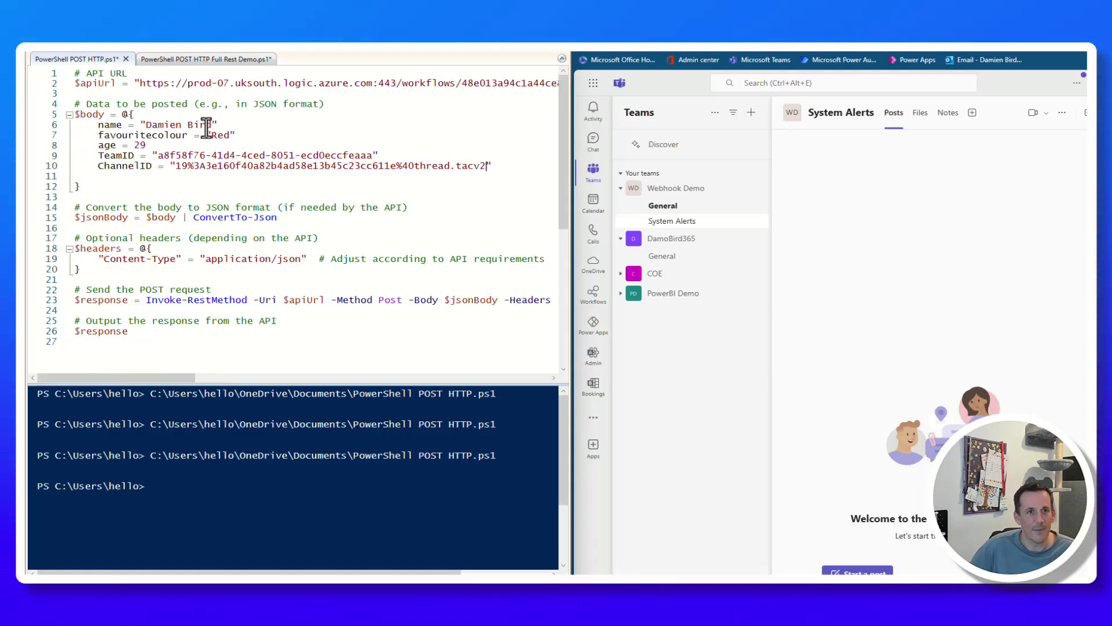
pyautogui.press('F5')
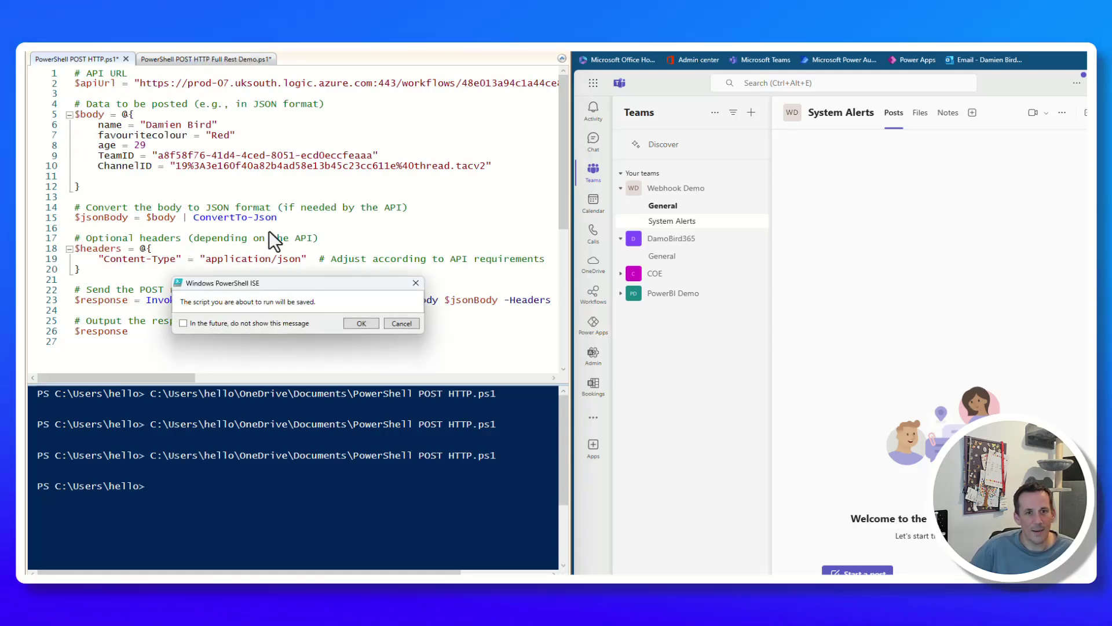
pyautogui.click(355, 323)
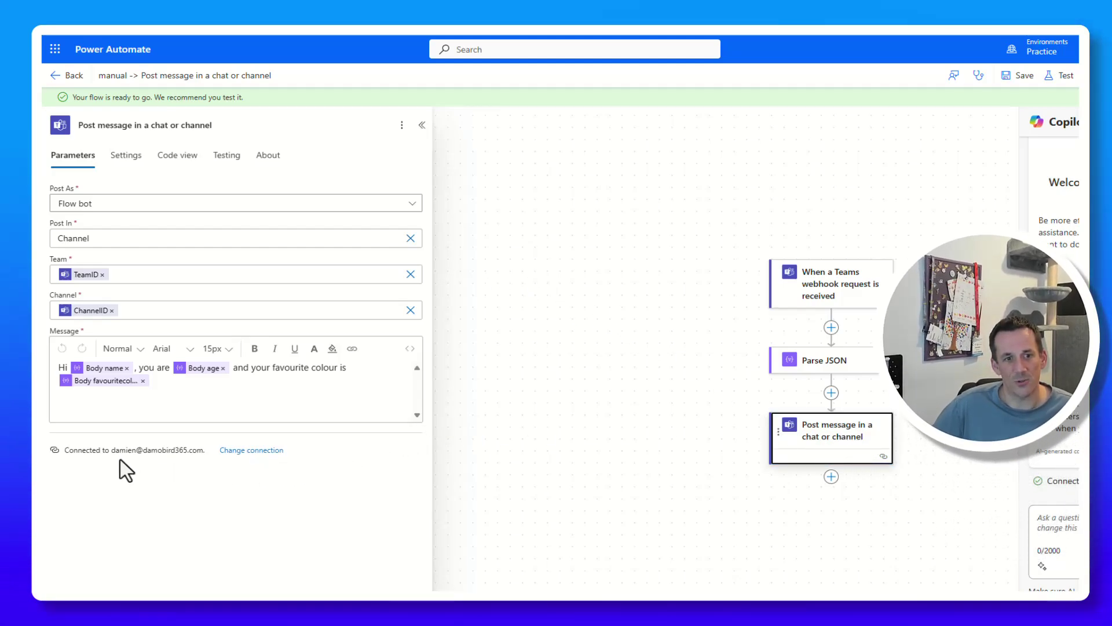
pyautogui.moveTo(111, 451); pyautogui.dragTo(213, 462)
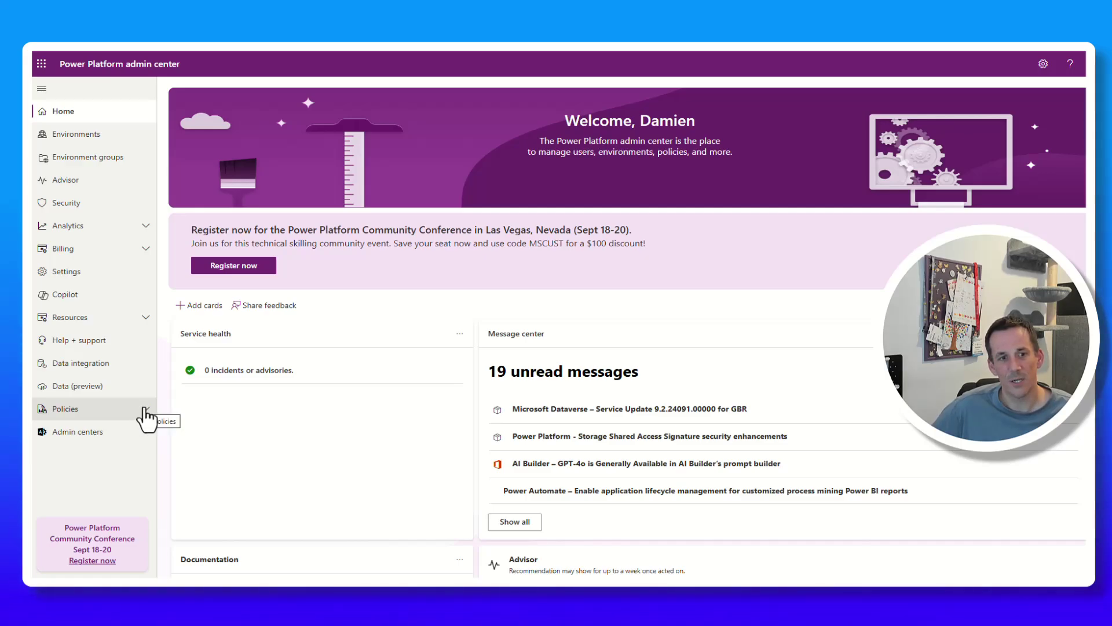
# In the Power Platform admin center, open the DamoBird365 DLP data policy for editing and proceed to its prebuilt connectors.
pyautogui.click(146, 412)
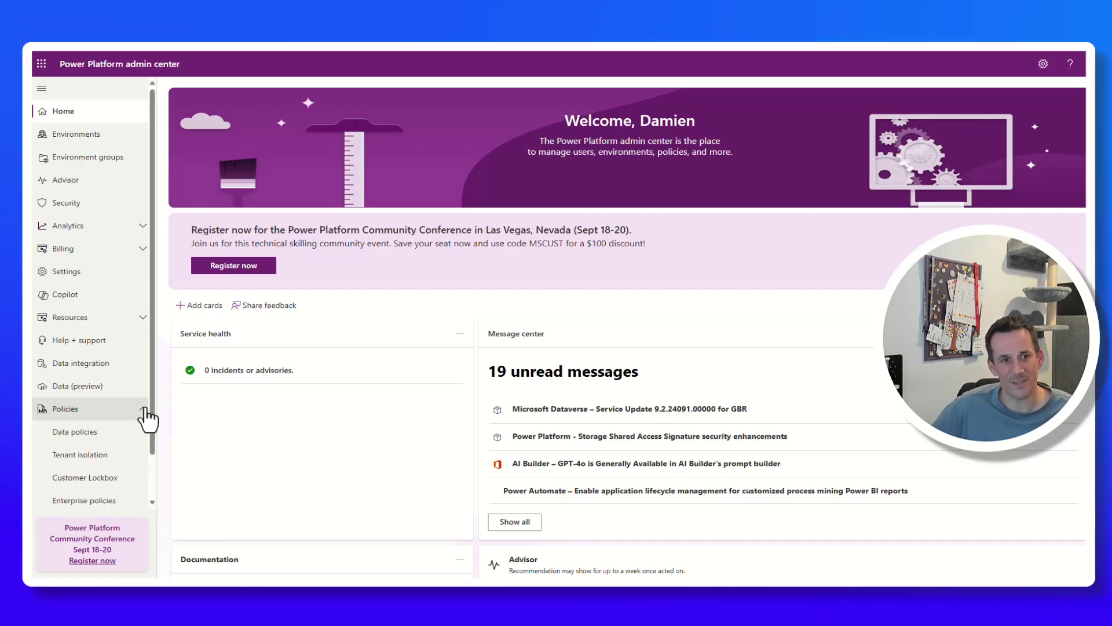
pyautogui.click(86, 437)
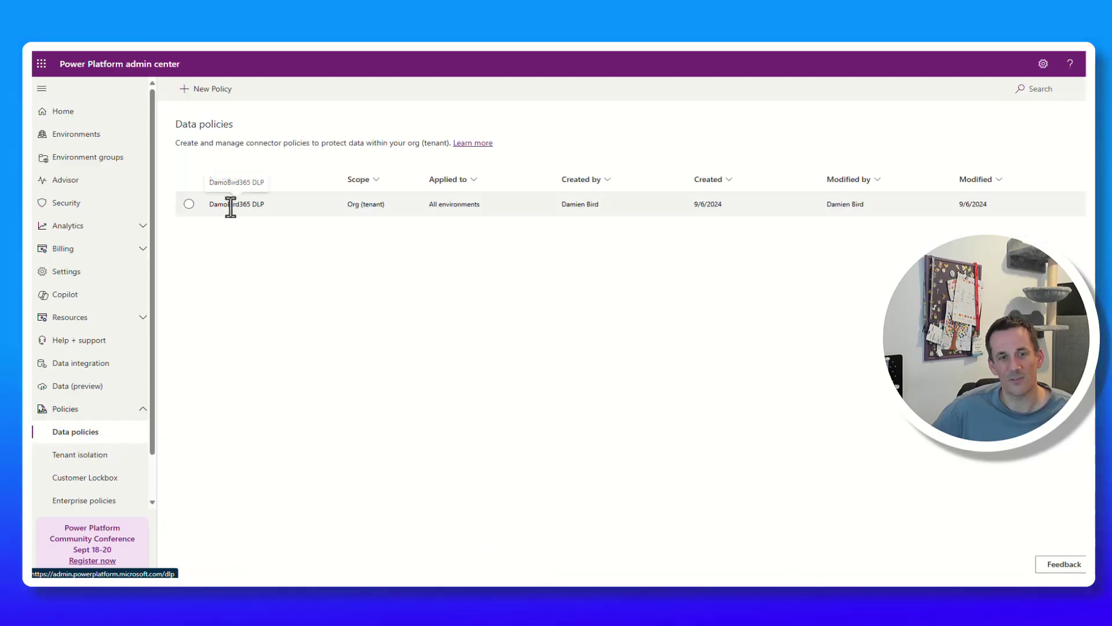
pyautogui.click(187, 205)
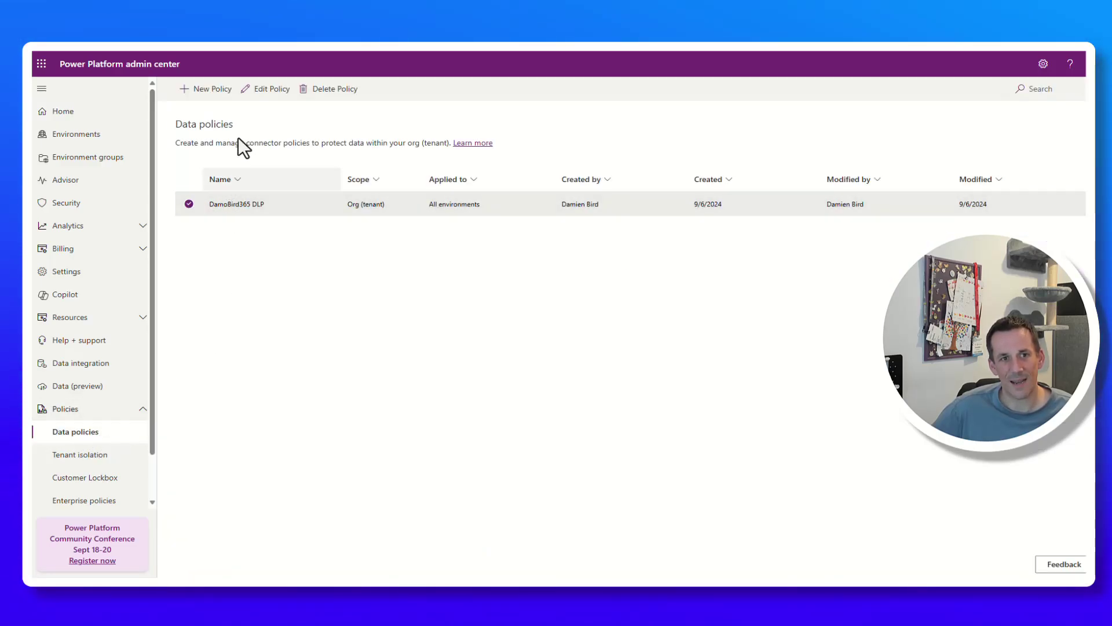
pyautogui.click(266, 90)
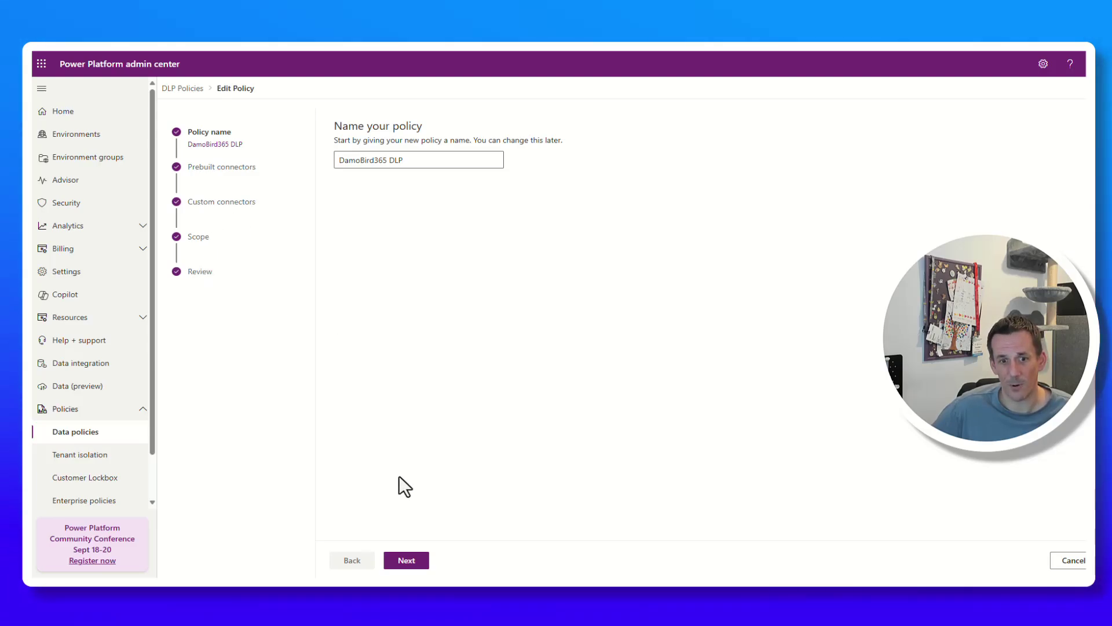
pyautogui.click(407, 561)
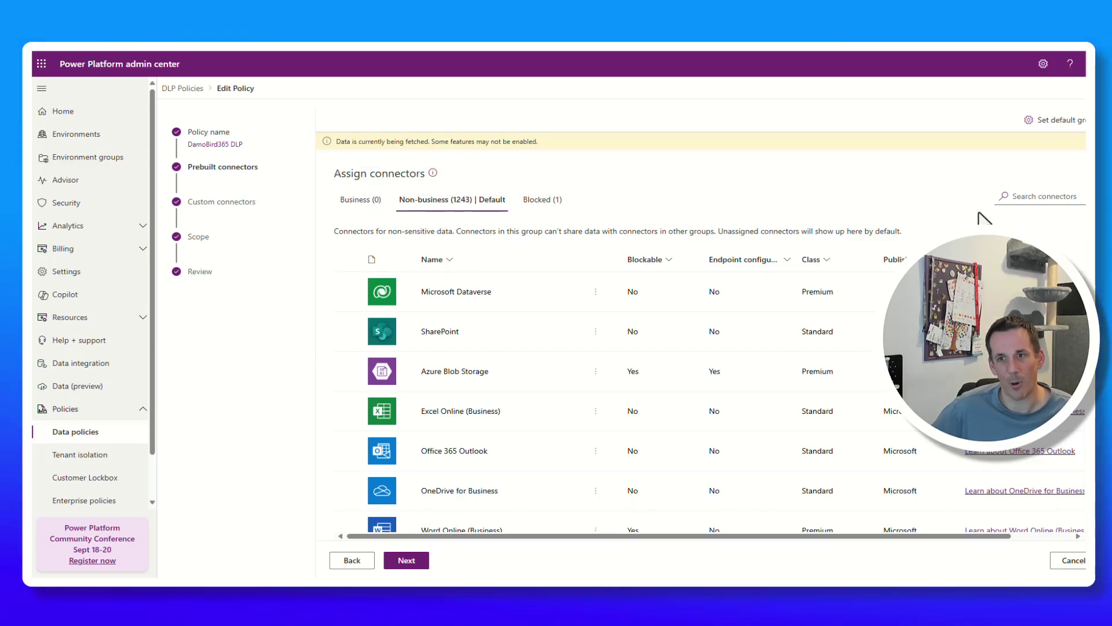
# Find the "When a Teams webhook request is received" connector, block it in the policy, and continue past the custom connector patterns.
pyautogui.click(1062, 194)
pyautogui.write('When a Teams webhook request is received')
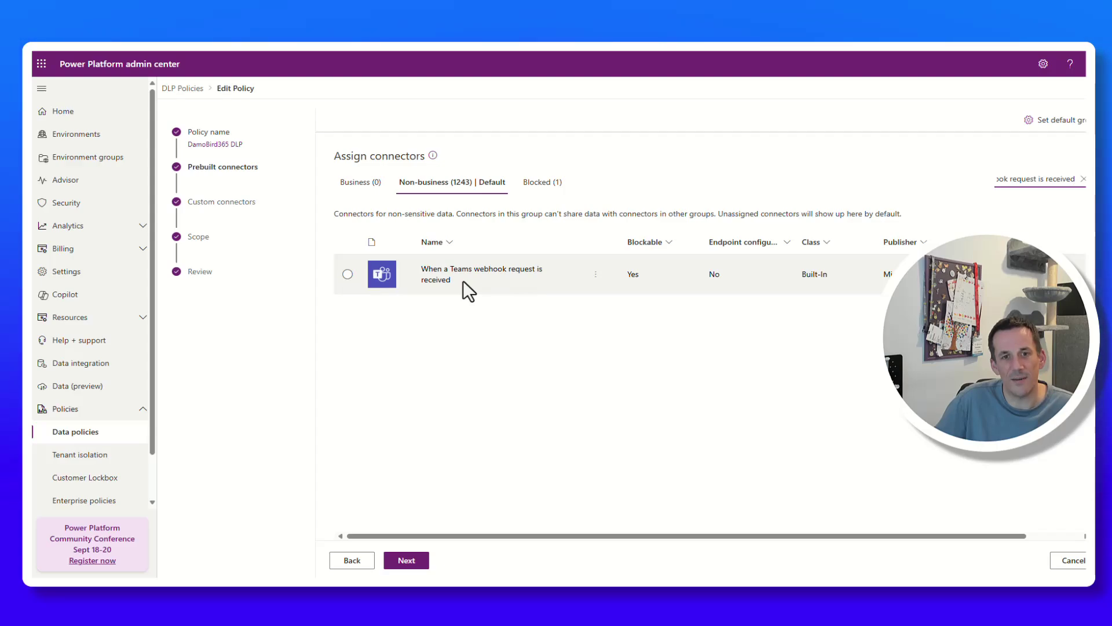
pyautogui.click(347, 275)
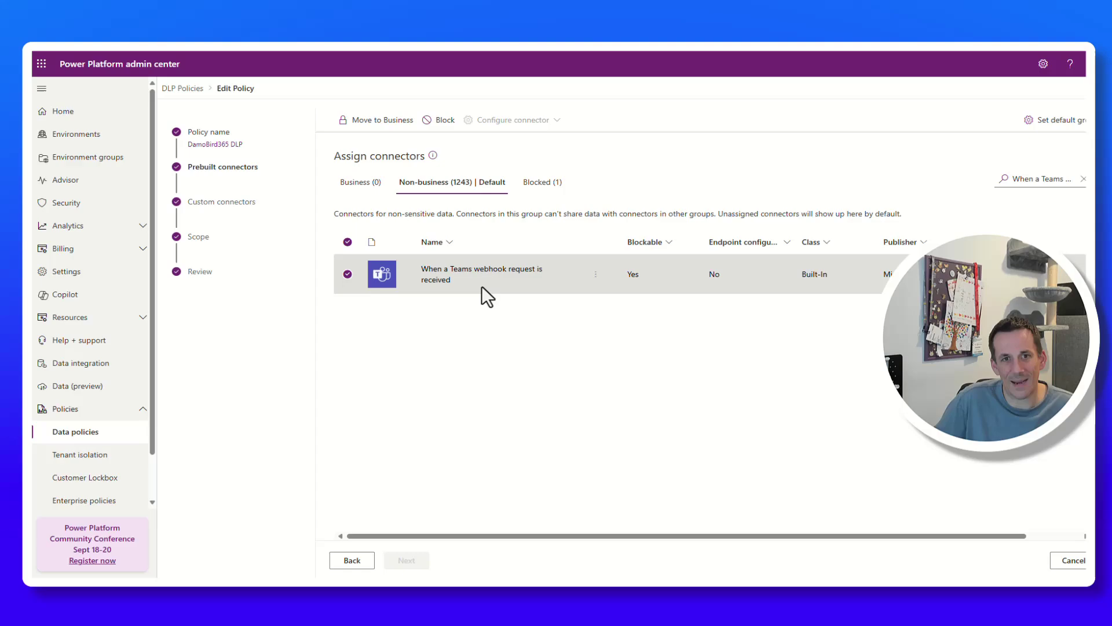
pyautogui.click(442, 129)
pyautogui.click(411, 562)
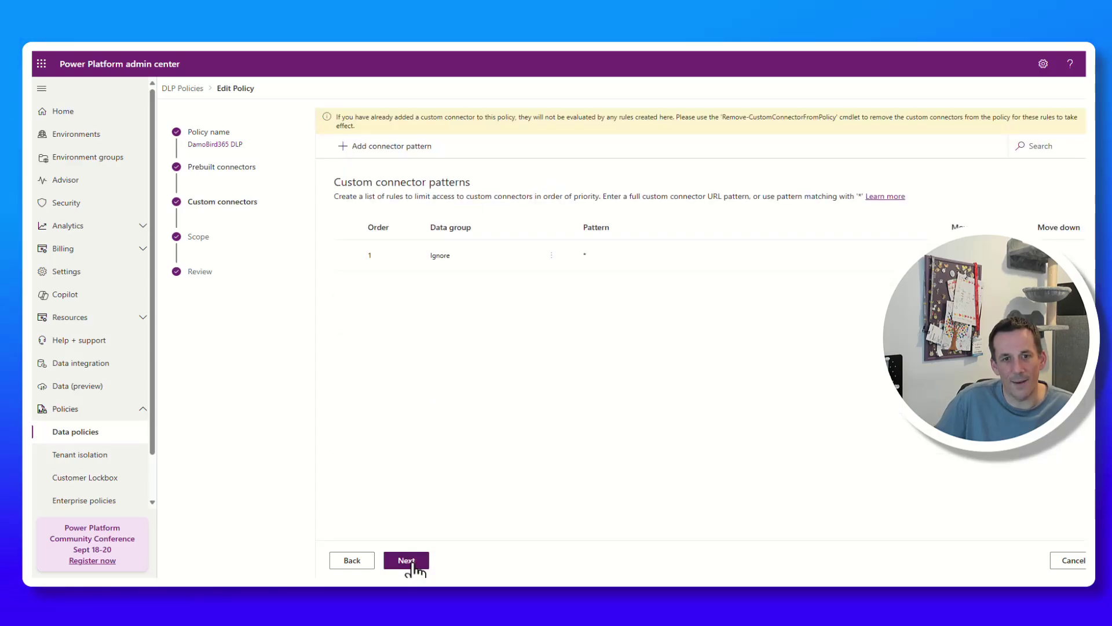
pyautogui.click(411, 562)
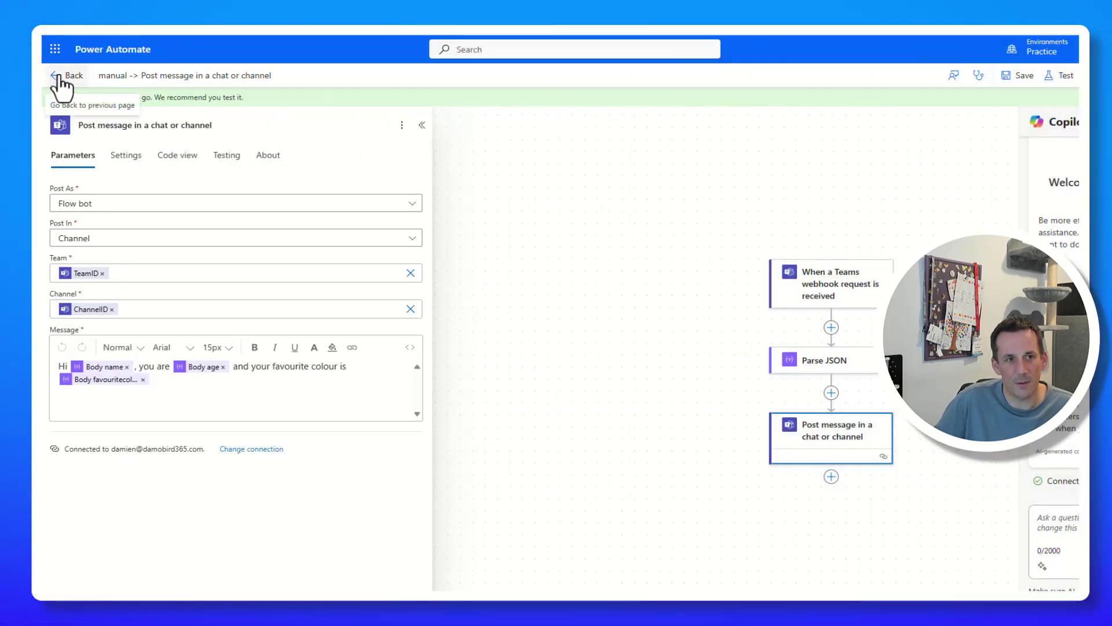
# Leave the flow editor in Power Automate and return to the flow's details page.
pyautogui.click(54, 76)
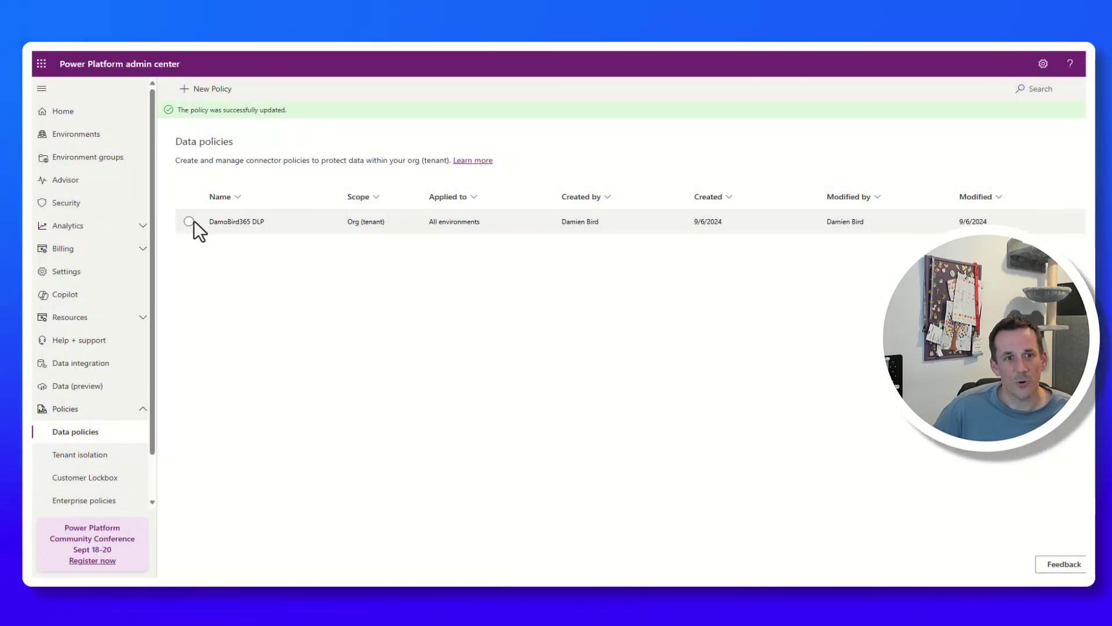
# Edit the DamoBird365 DLP policy in the Power Platform admin center, moving the blocked "When a Teams webhook request is received" connector to Non-business.
pyautogui.click(190, 221)
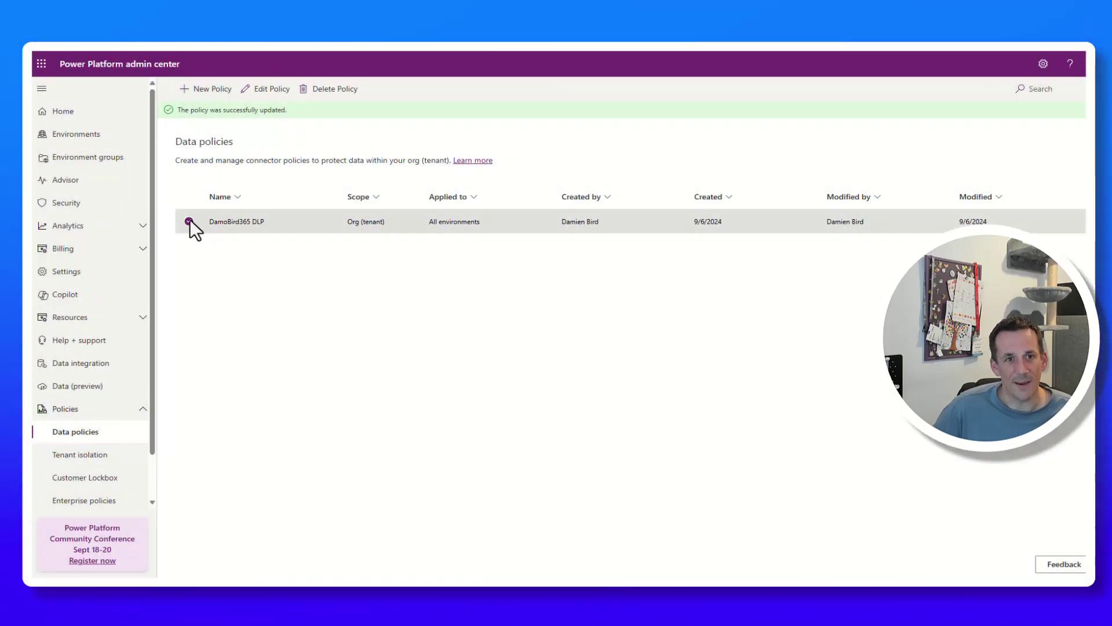
pyautogui.click(269, 91)
pyautogui.click(222, 167)
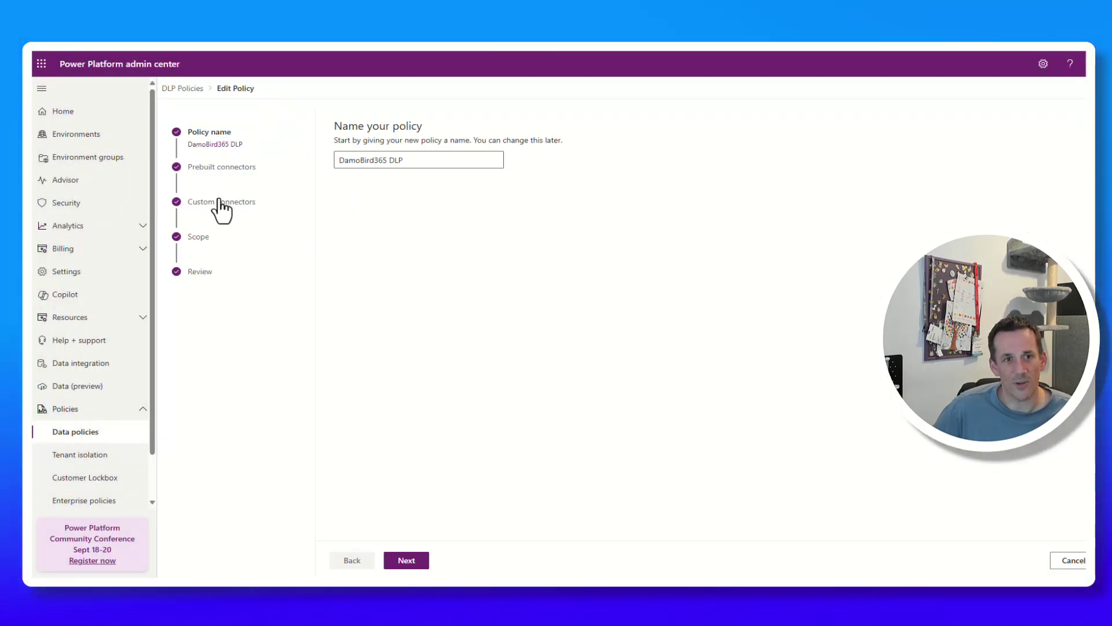
pyautogui.click(542, 183)
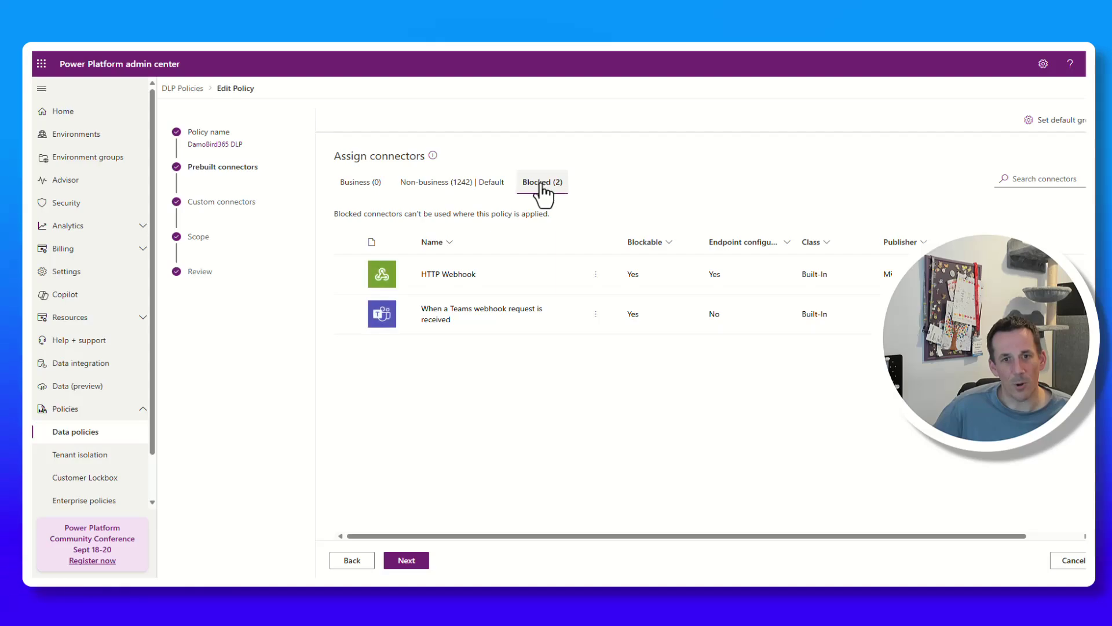
pyautogui.click(350, 318)
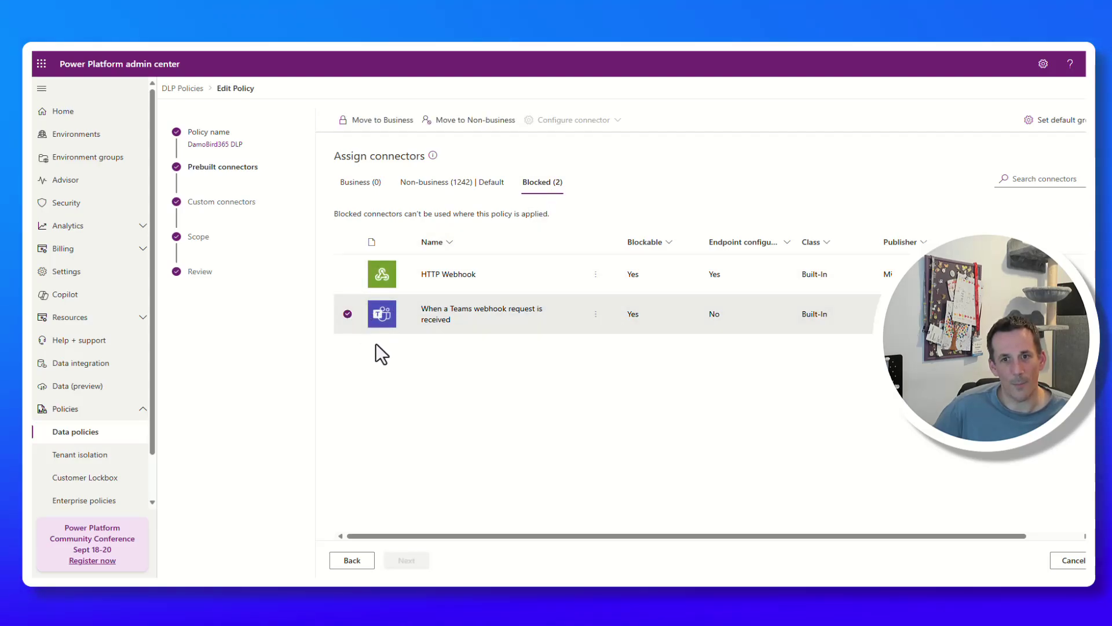
pyautogui.click(477, 122)
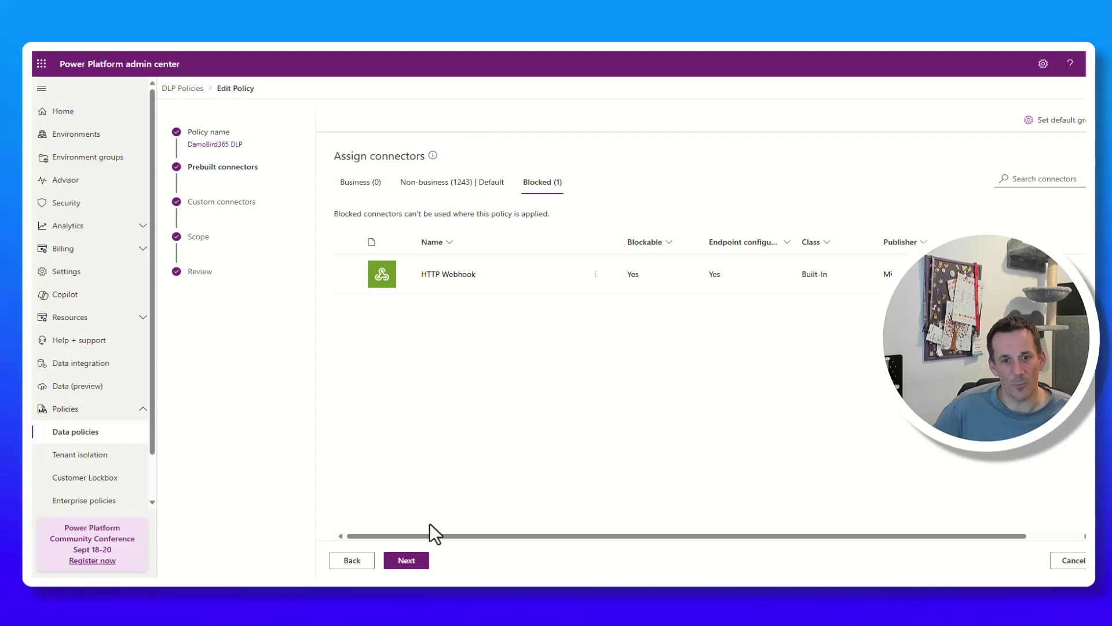
# Proceed to the policy review and update the policy, and turn the flow back on in Power Automate.
pyautogui.click(414, 566)
pyautogui.click(414, 566)
pyautogui.click(414, 566)
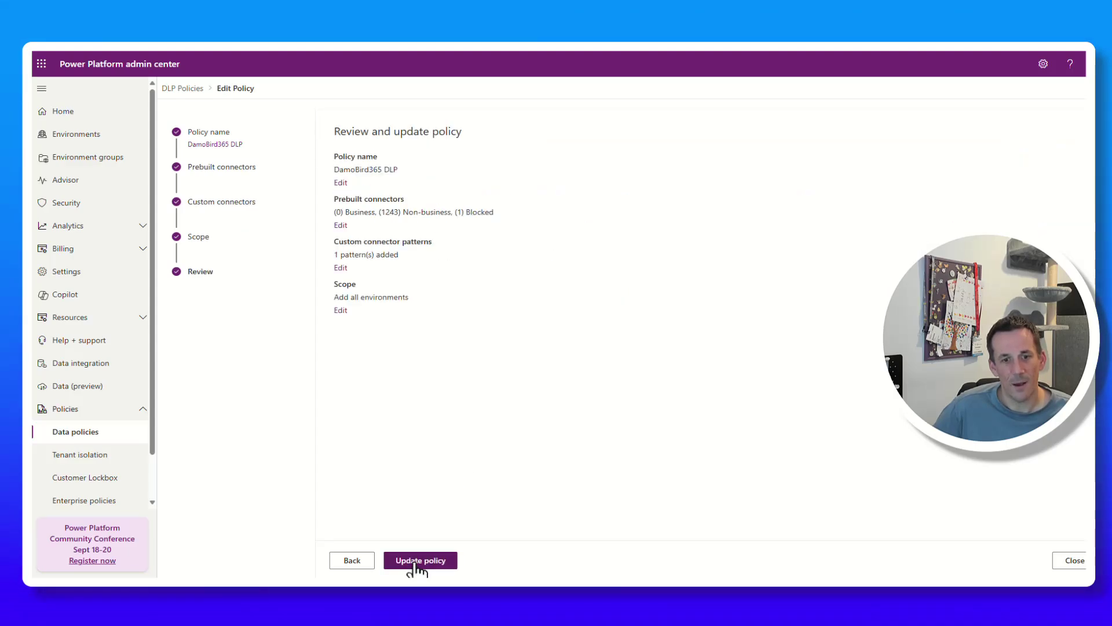
pyautogui.click(415, 567)
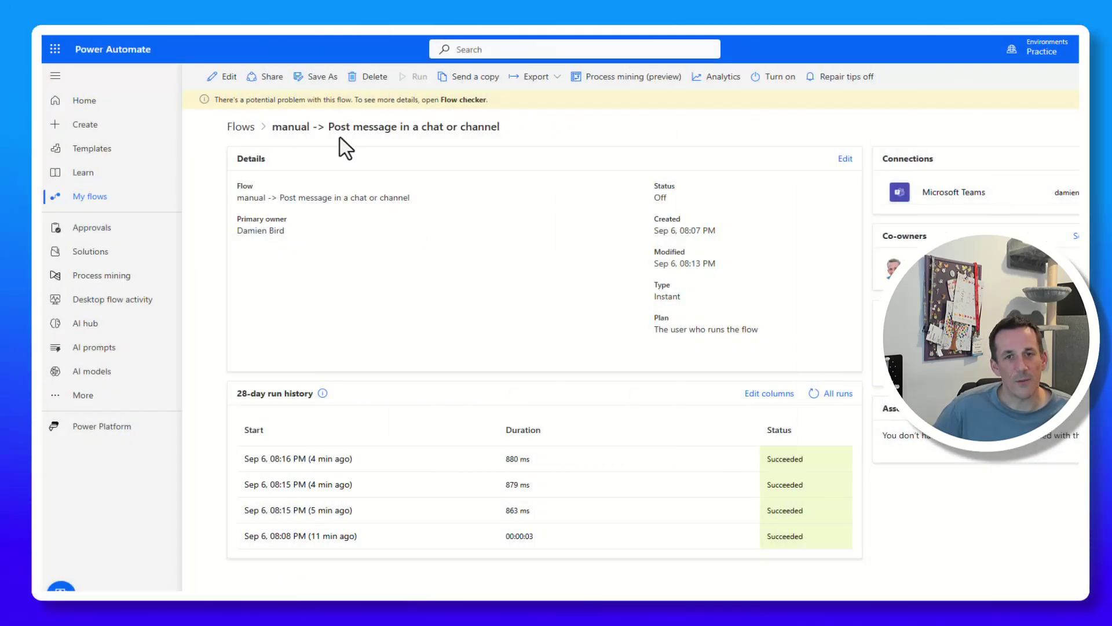
pyautogui.click(774, 80)
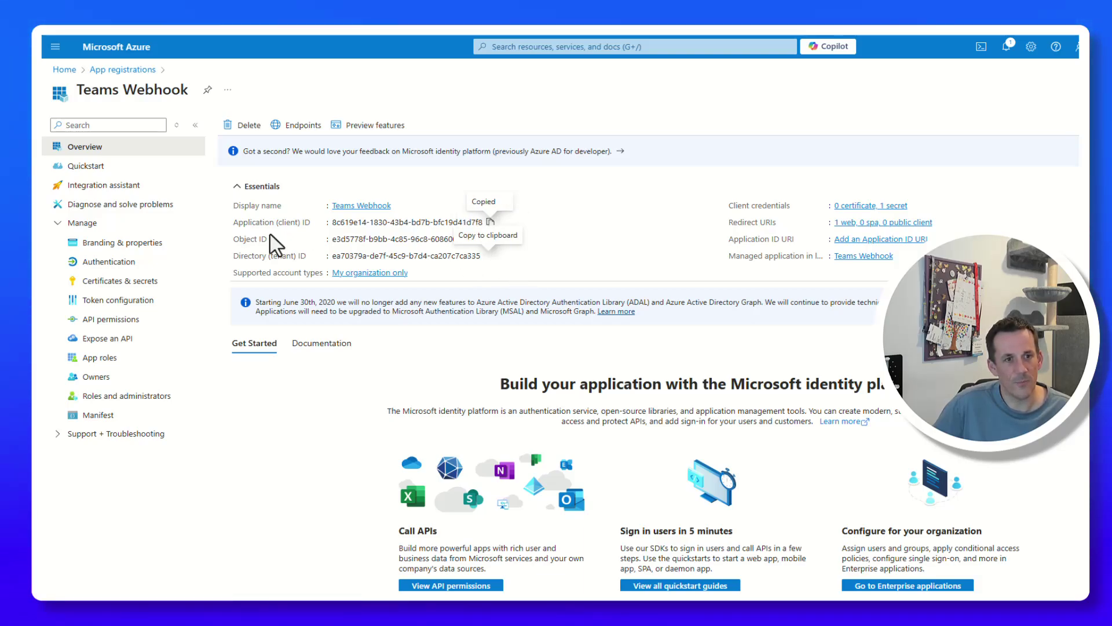
# In the Azure portal's Teams Webhook app registration, review the client secrets and the API permissions.
pyautogui.click(103, 282)
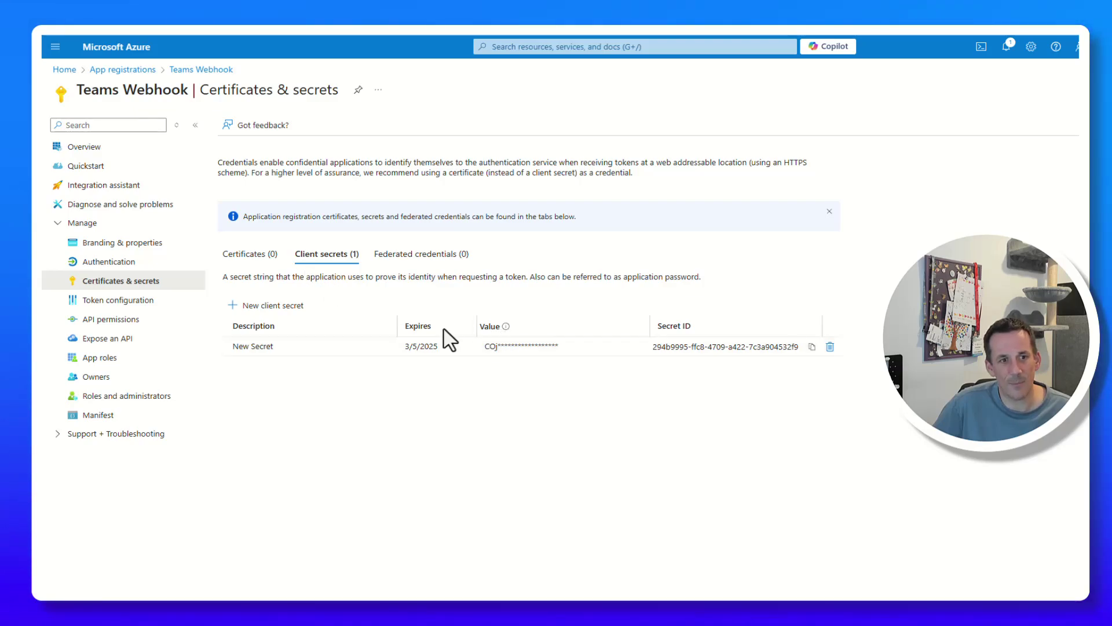
pyautogui.click(119, 319)
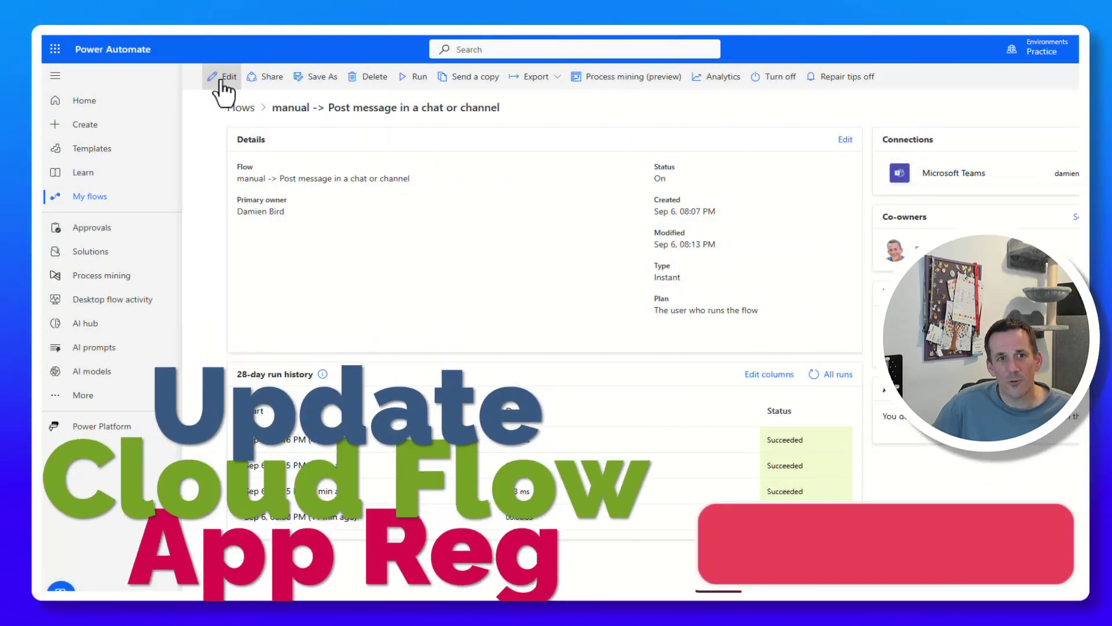
# In Power Automate, edit the flow so any user in my tenant can trigger it, save it, and copy the trigger's HTTP URL.
pyautogui.click(223, 78)
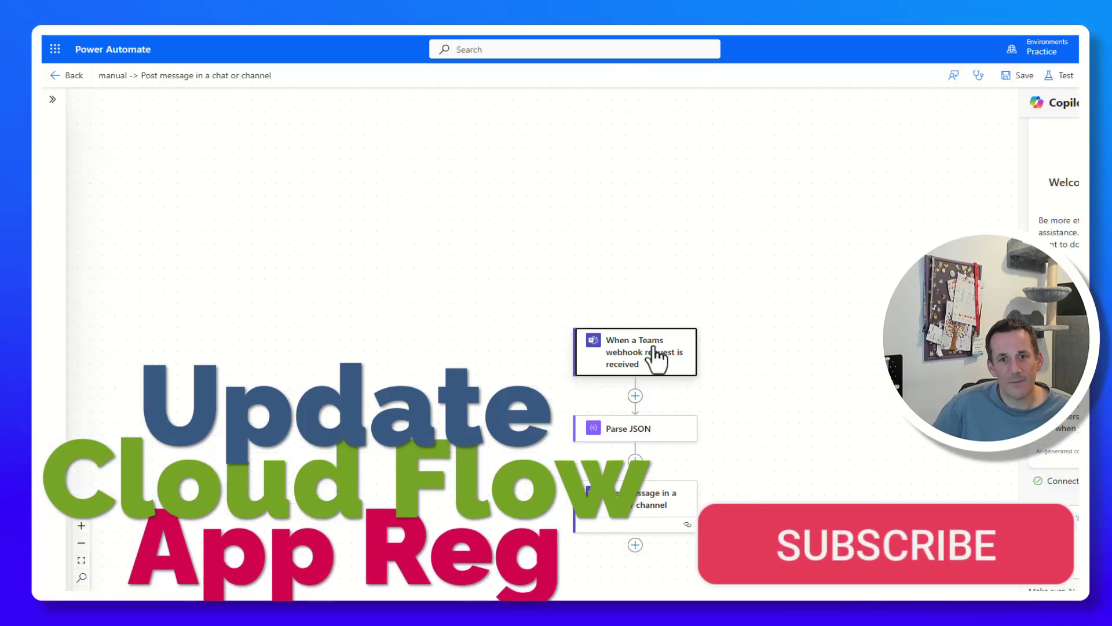
pyautogui.click(655, 351)
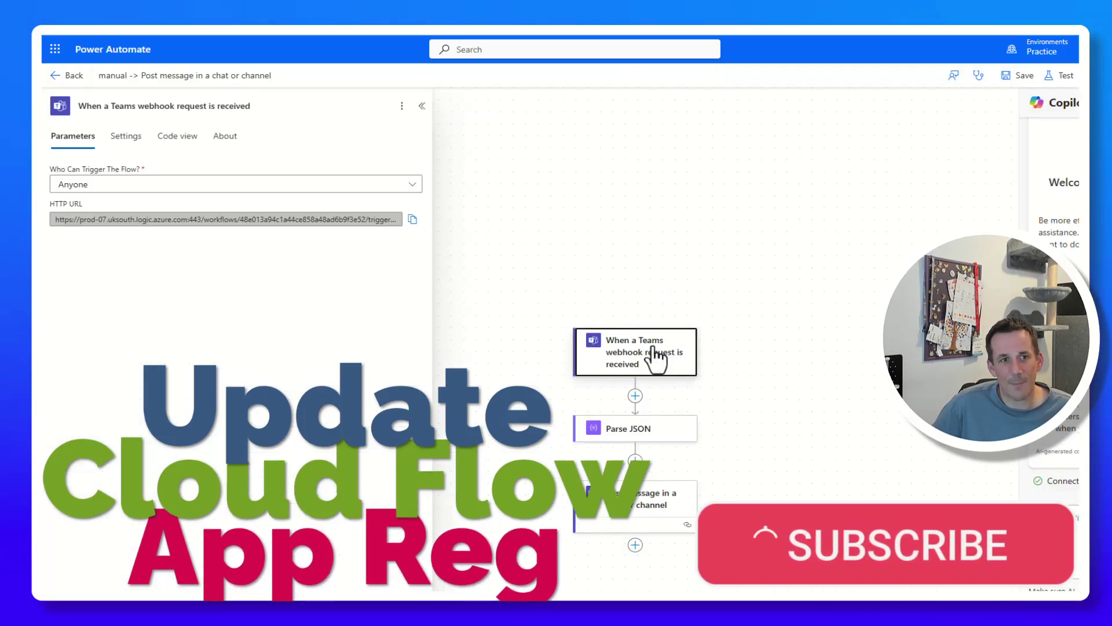
pyautogui.click(412, 185)
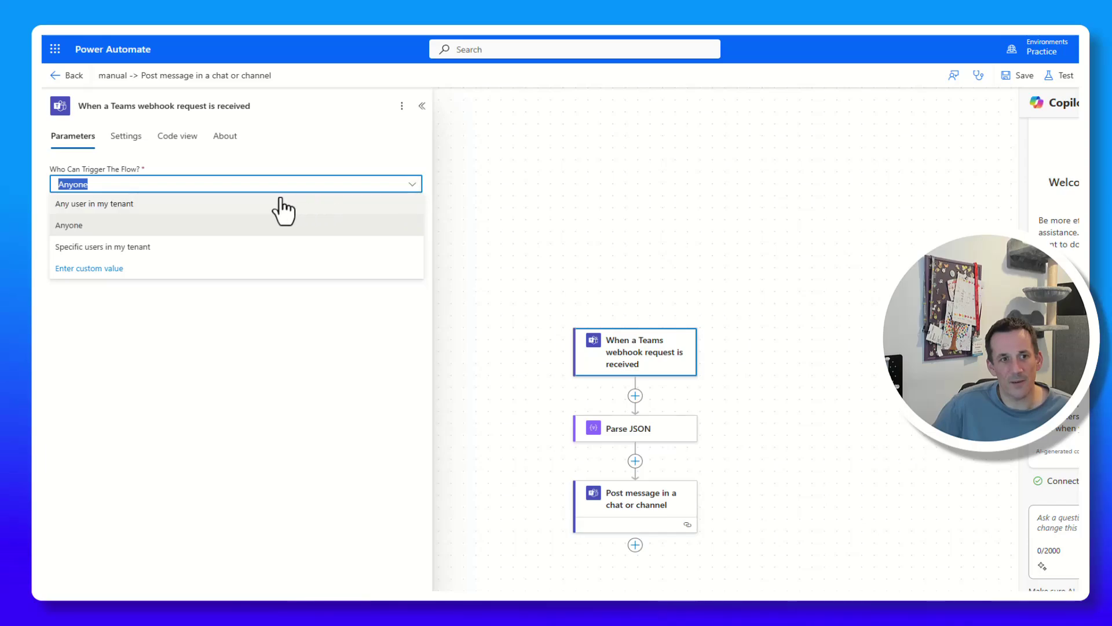
pyautogui.click(152, 209)
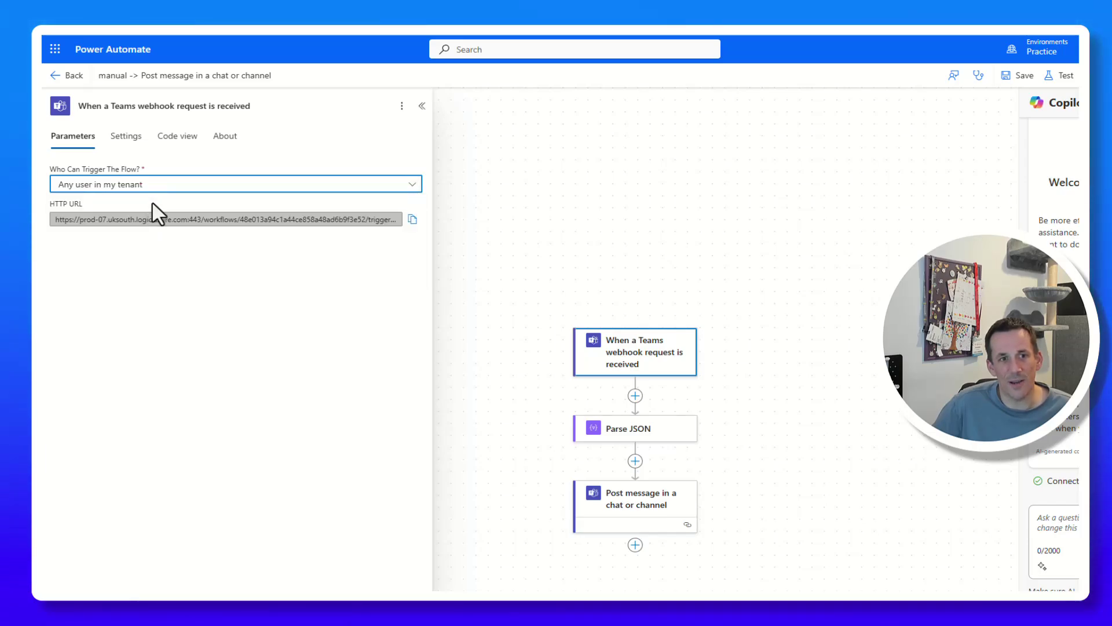
pyautogui.click(1015, 77)
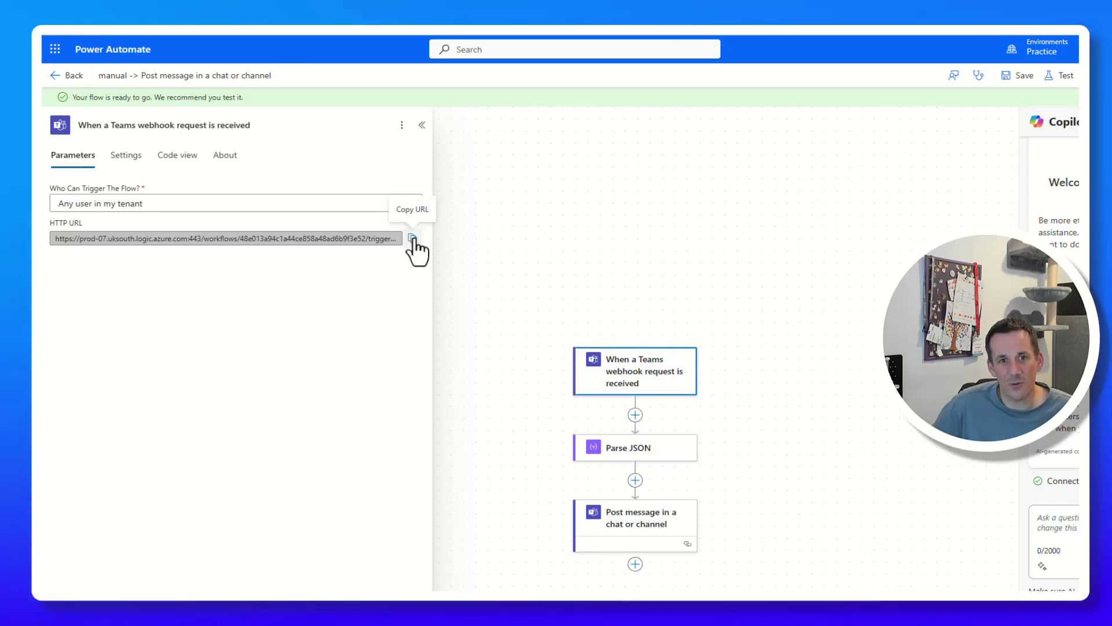
pyautogui.click(412, 238)
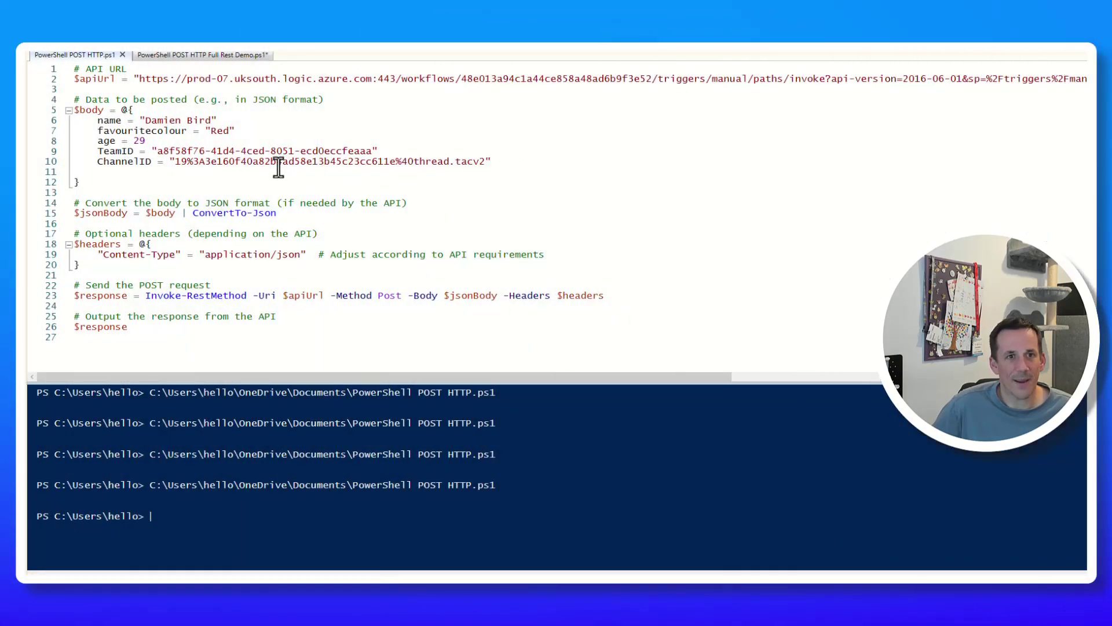
# In the PowerShell POST HTTP Full Rest Demo script, set $apiUrl to the copied URL and replace the $body entries with those from PowerShell POST HTTP.ps1.
pyautogui.click(179, 55)
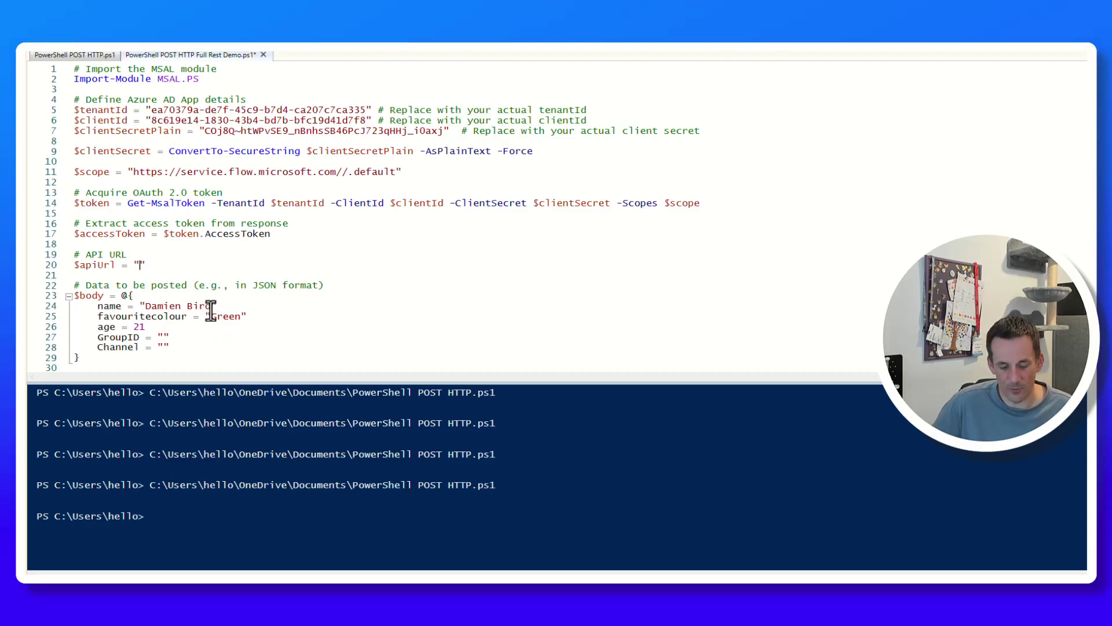
pyautogui.hotkey('ctrl', 'v')
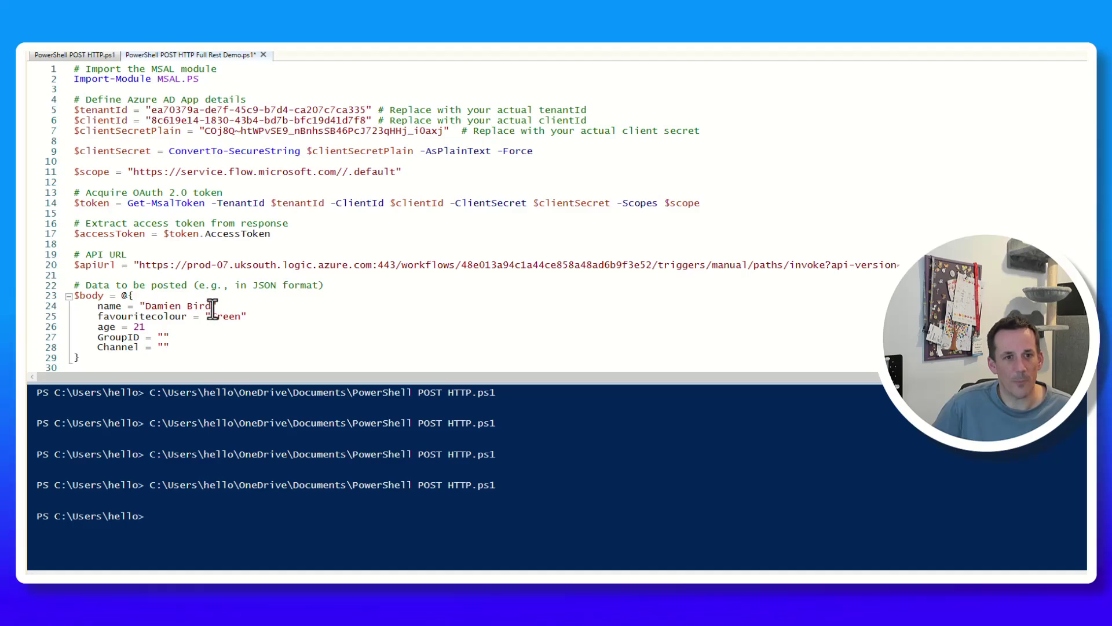
pyautogui.moveTo(170, 347); pyautogui.dragTo(40, 306)
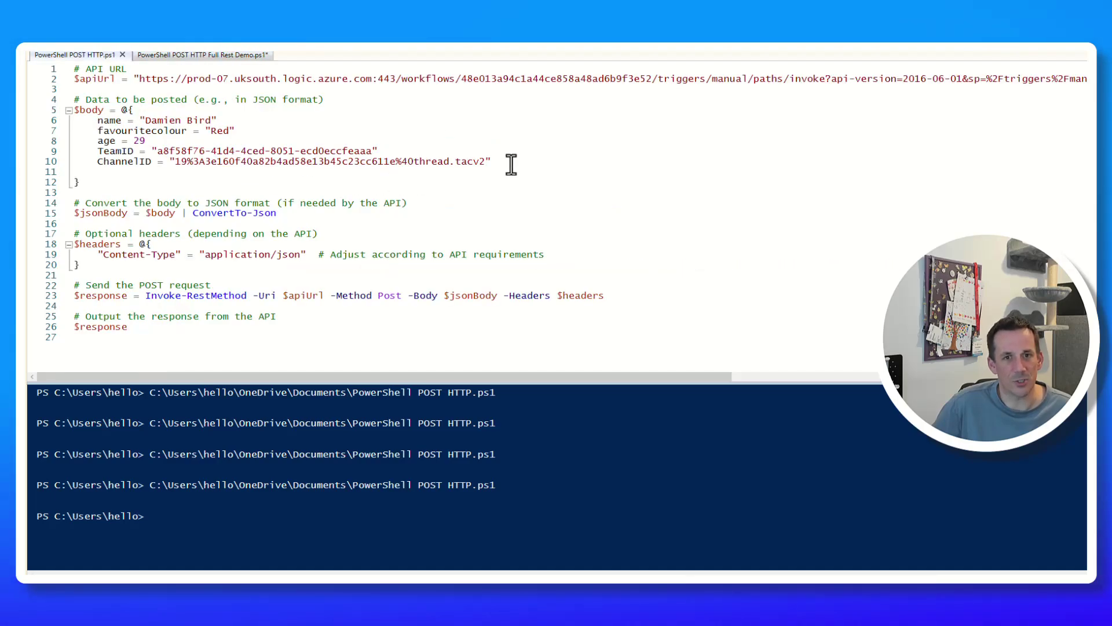
pyautogui.moveTo(511, 165); pyautogui.dragTo(44, 124)
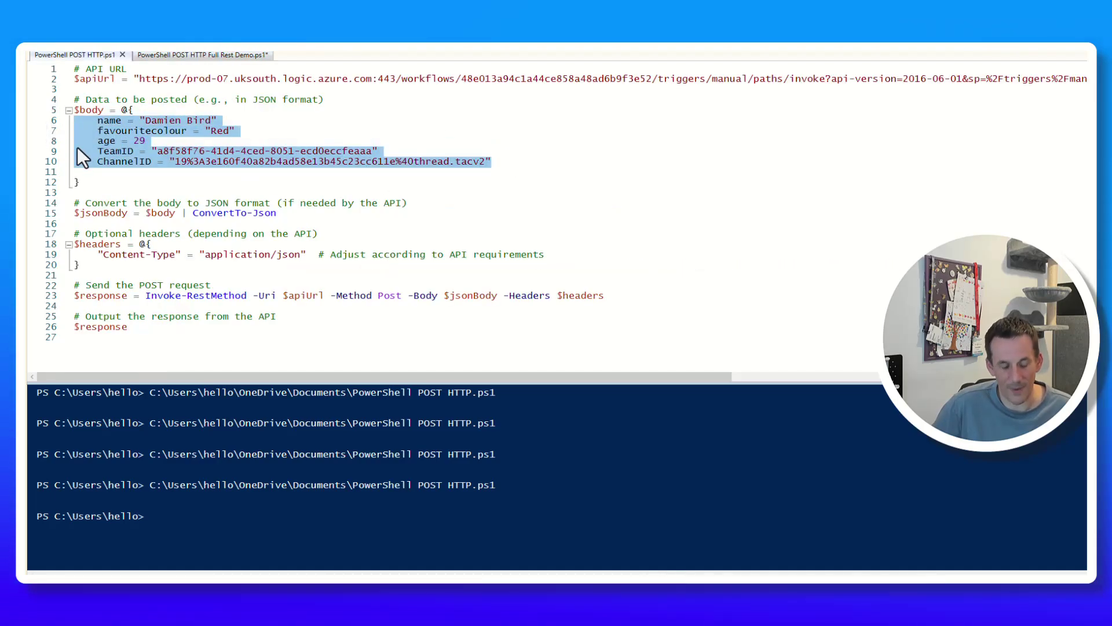
pyautogui.click(186, 53)
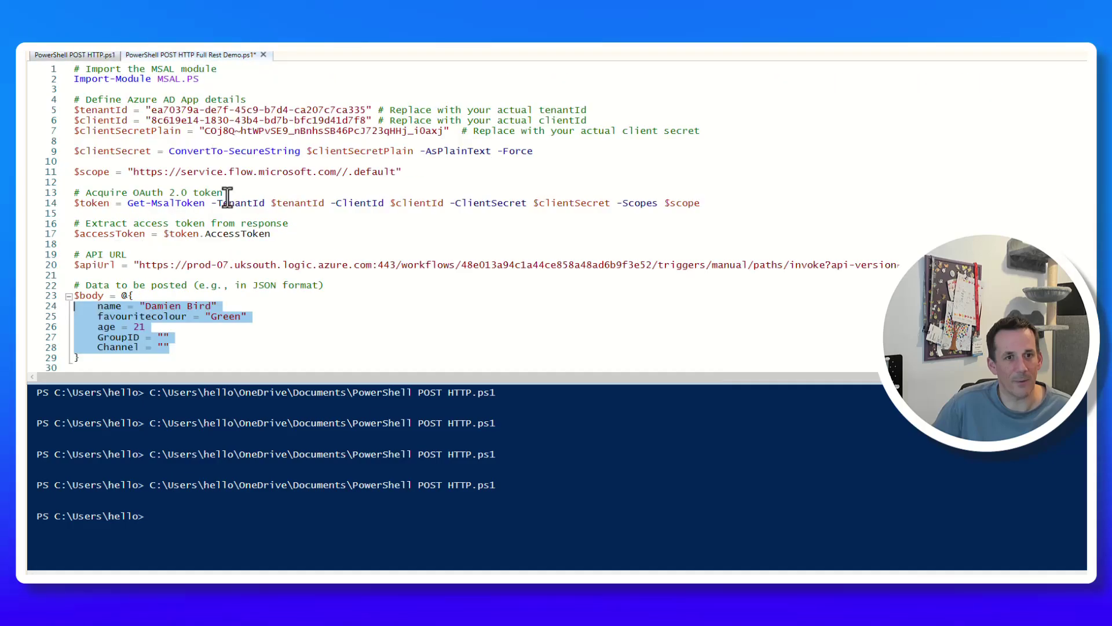
pyautogui.hotkey('ctrl', 'v')
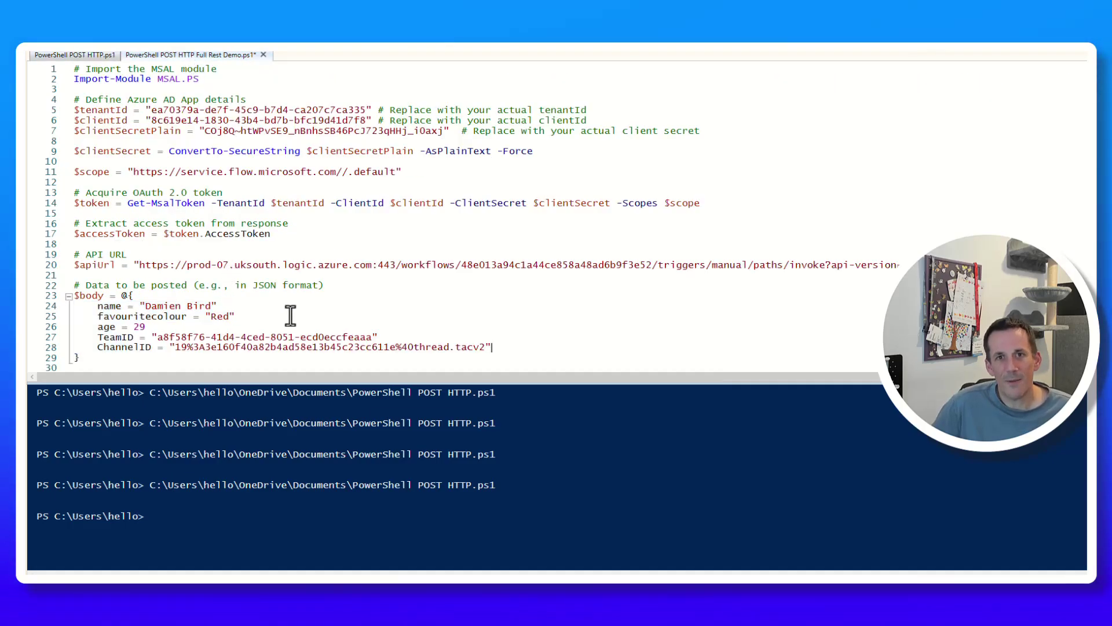
# Run the original PowerShell POST HTTP.ps1 script, and save and run the Full Rest Demo script.
pyautogui.click(60, 55)
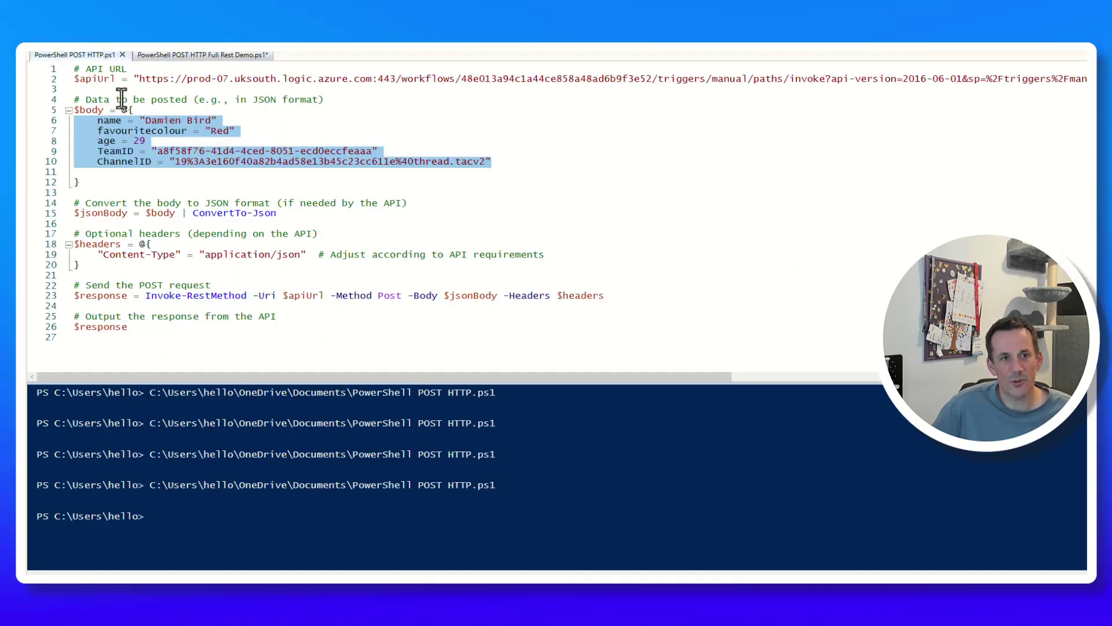
pyautogui.click(282, 172)
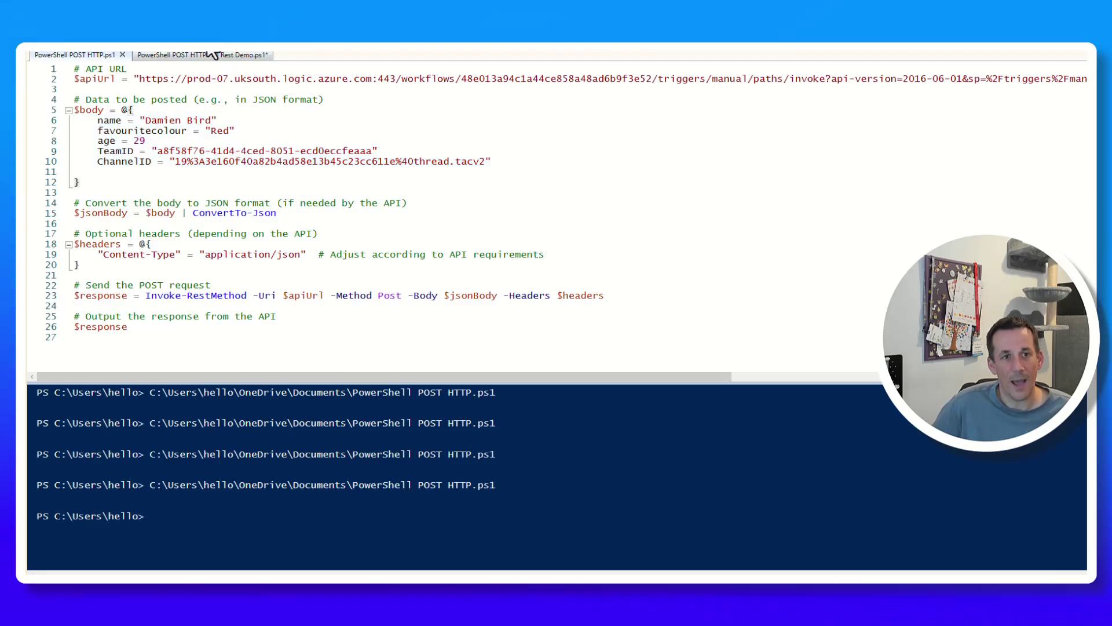
pyautogui.press('F5')
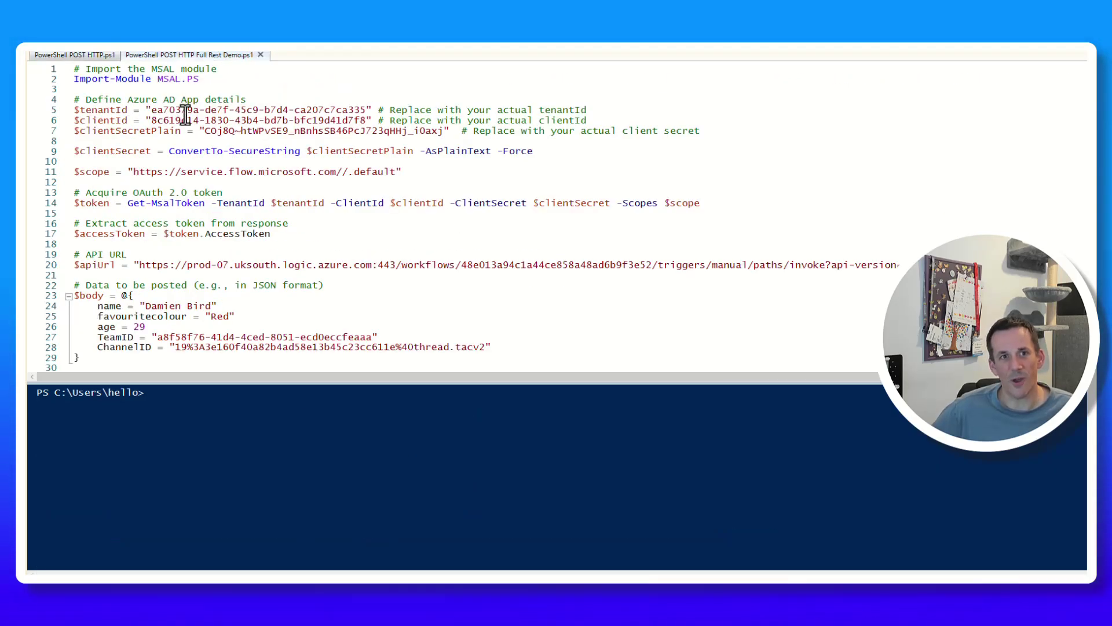
pyautogui.press('F5')
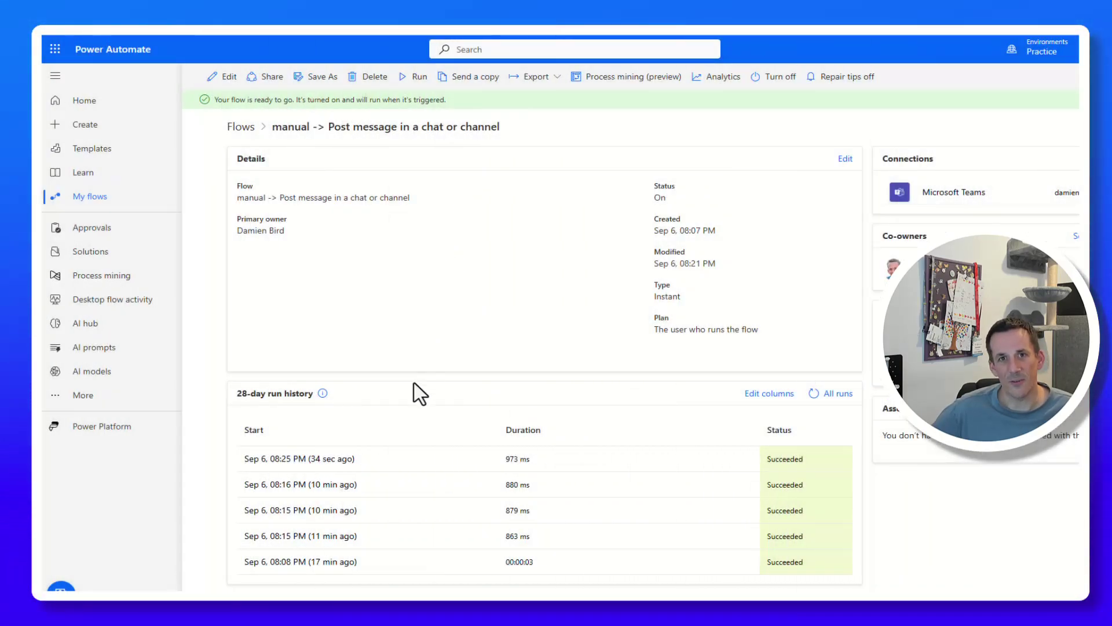
# Open the latest flow run and examine the webhook trigger's output body and the TeamID and ChannelID in the Parse JSON output.
pyautogui.click(324, 460)
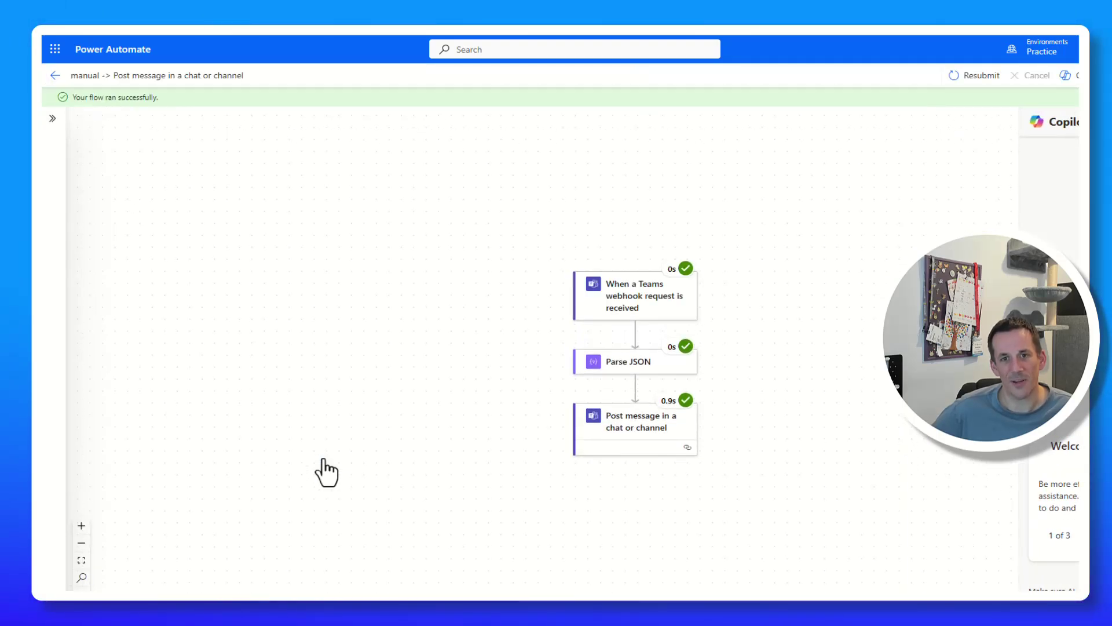
pyautogui.click(633, 293)
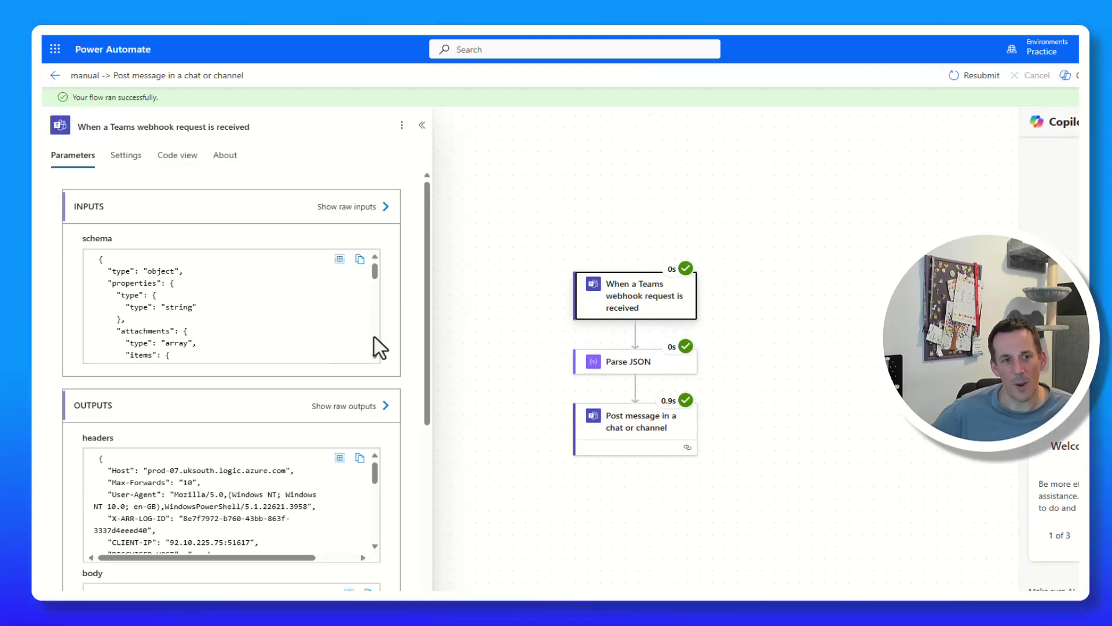
pyautogui.scroll(-5, 394, 463)
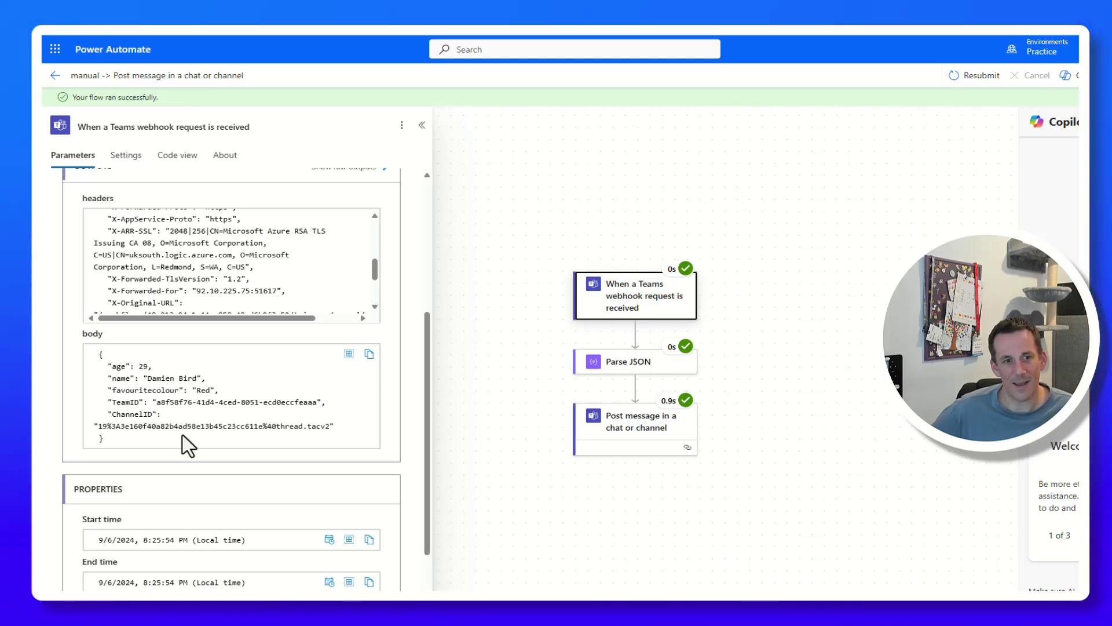
pyautogui.click(646, 370)
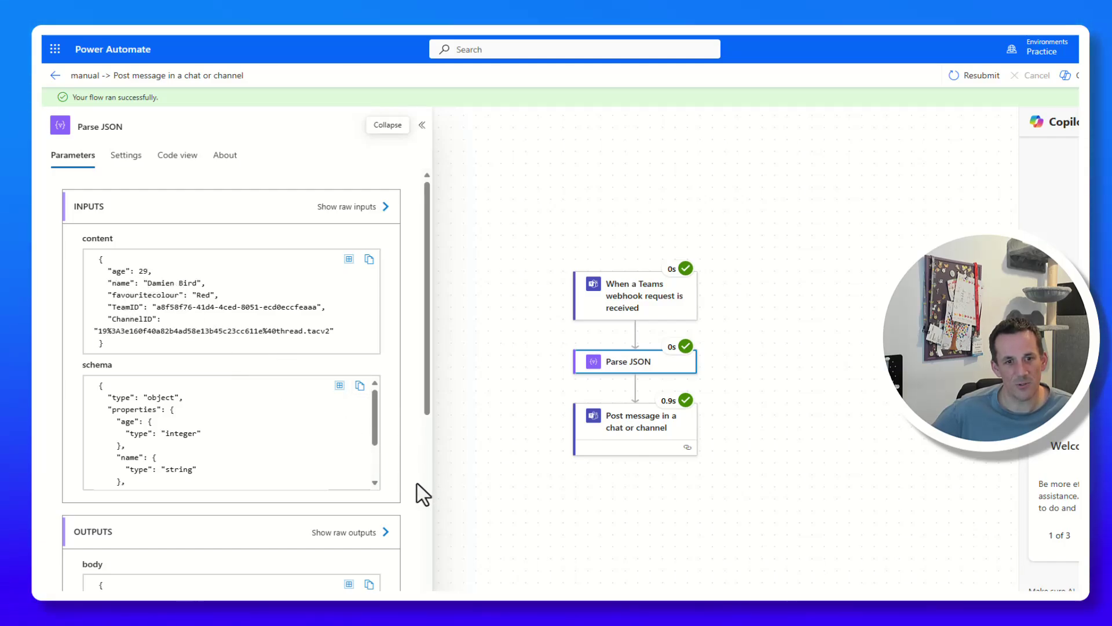
pyautogui.scroll(-4, 418, 486)
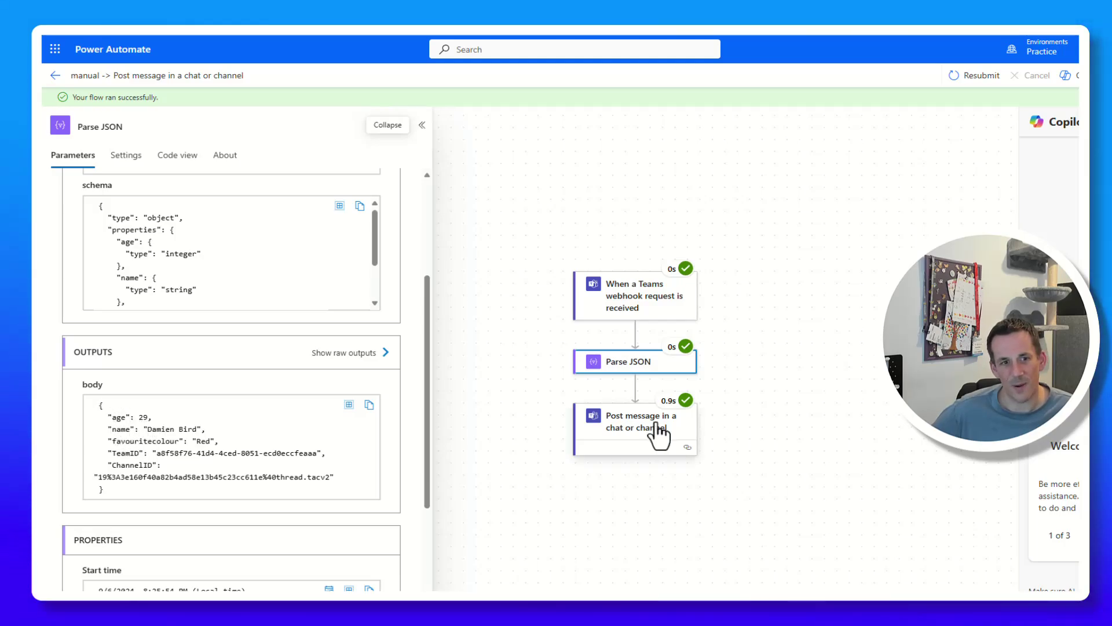
pyautogui.doubleClick(113, 455)
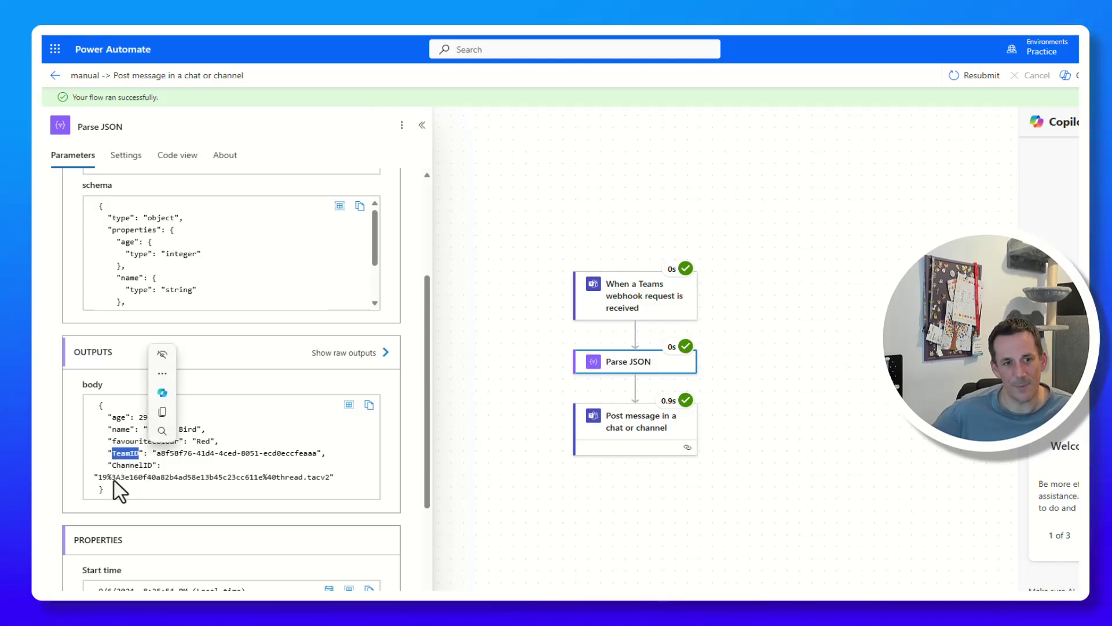
pyautogui.doubleClick(131, 465)
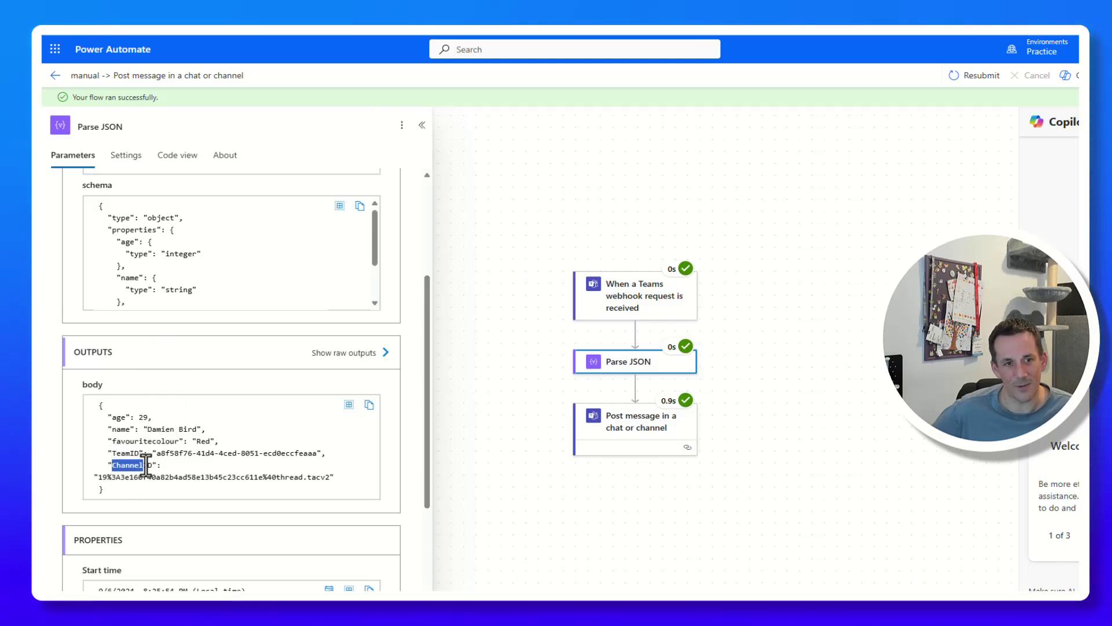
# Examine the raw inputs of the "Post message in a chat or channel" action, checking the group ID, channel ID and message body.
pyautogui.click(651, 440)
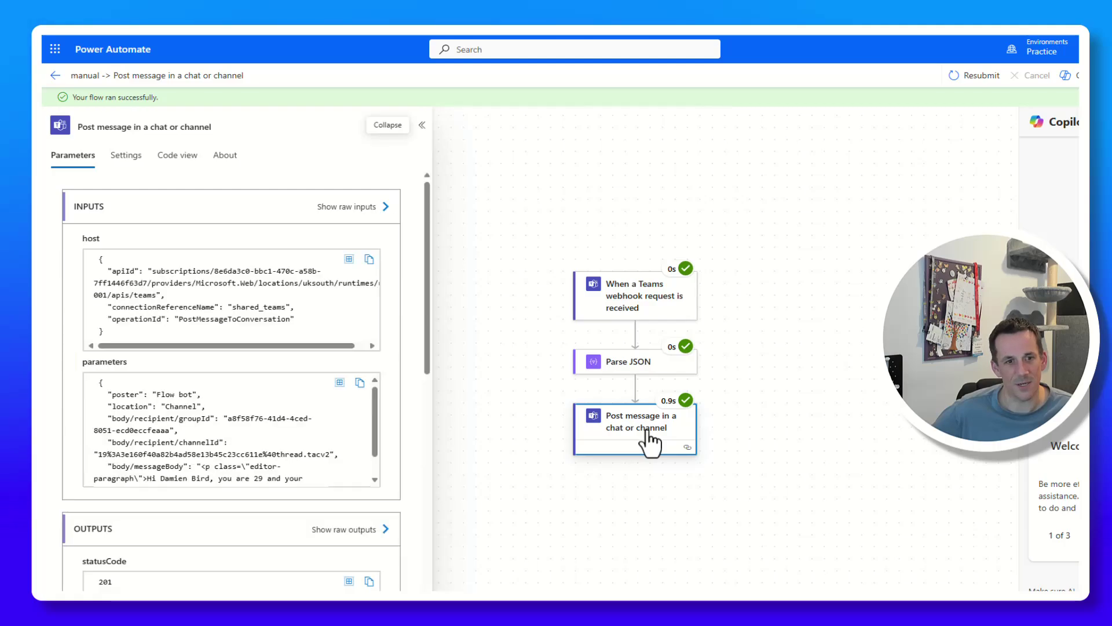
pyautogui.click(357, 208)
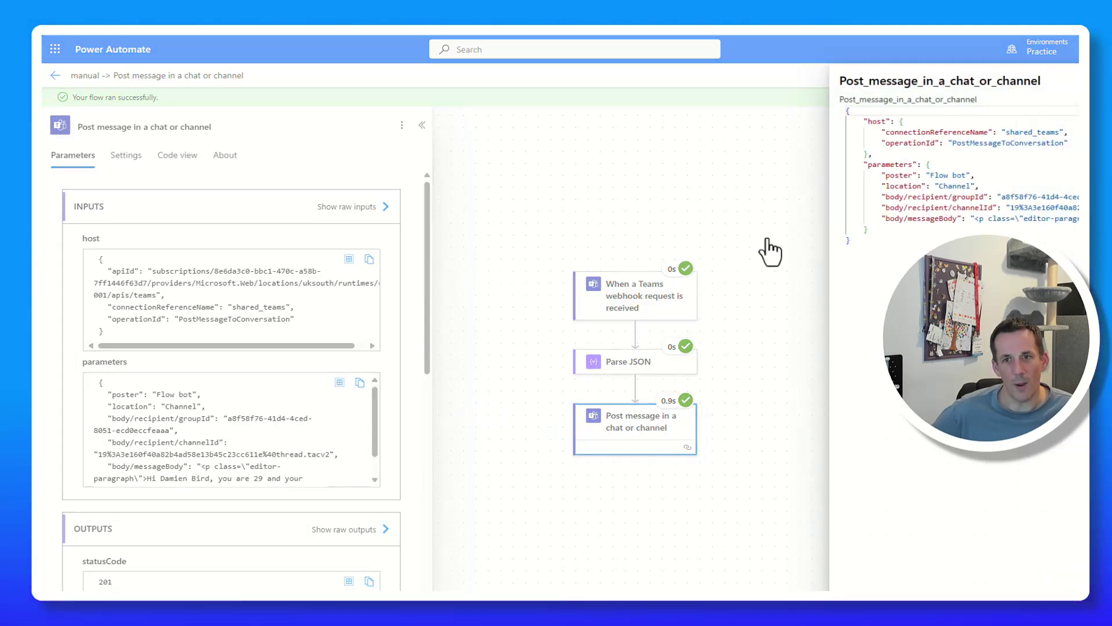
pyautogui.doubleClick(1025, 197)
pyautogui.doubleClick(1014, 207)
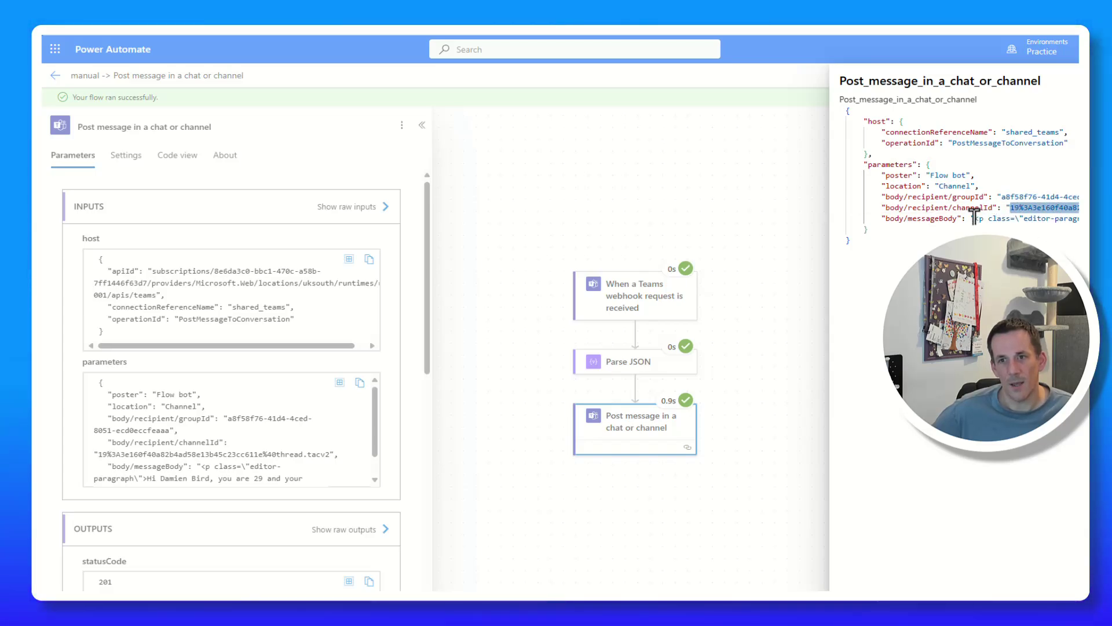
pyautogui.moveTo(975, 219); pyautogui.dragTo(1046, 220)
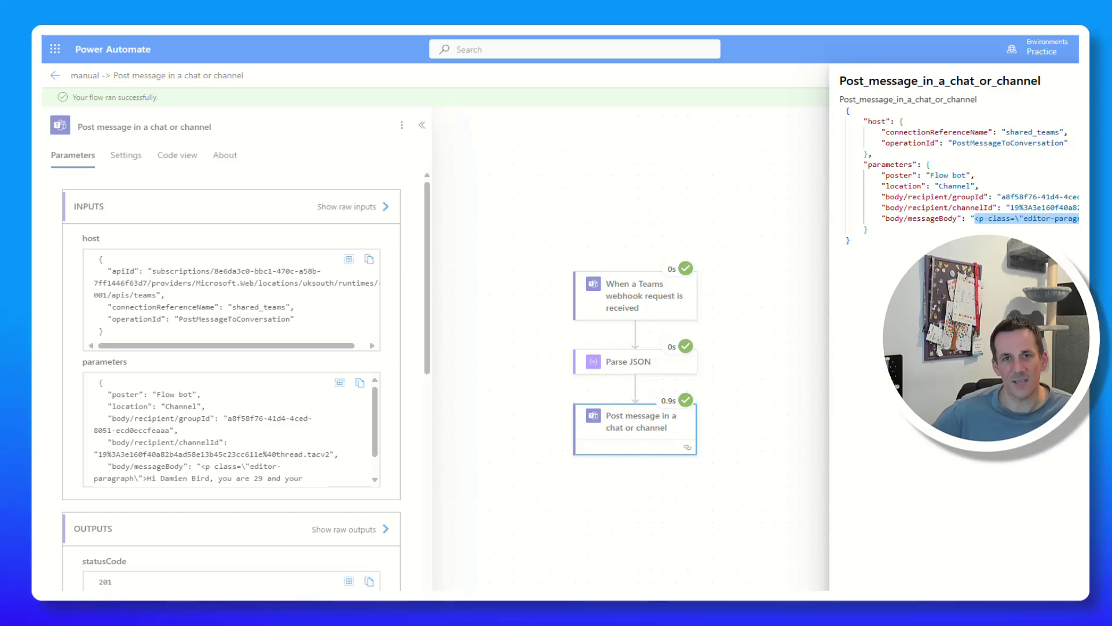